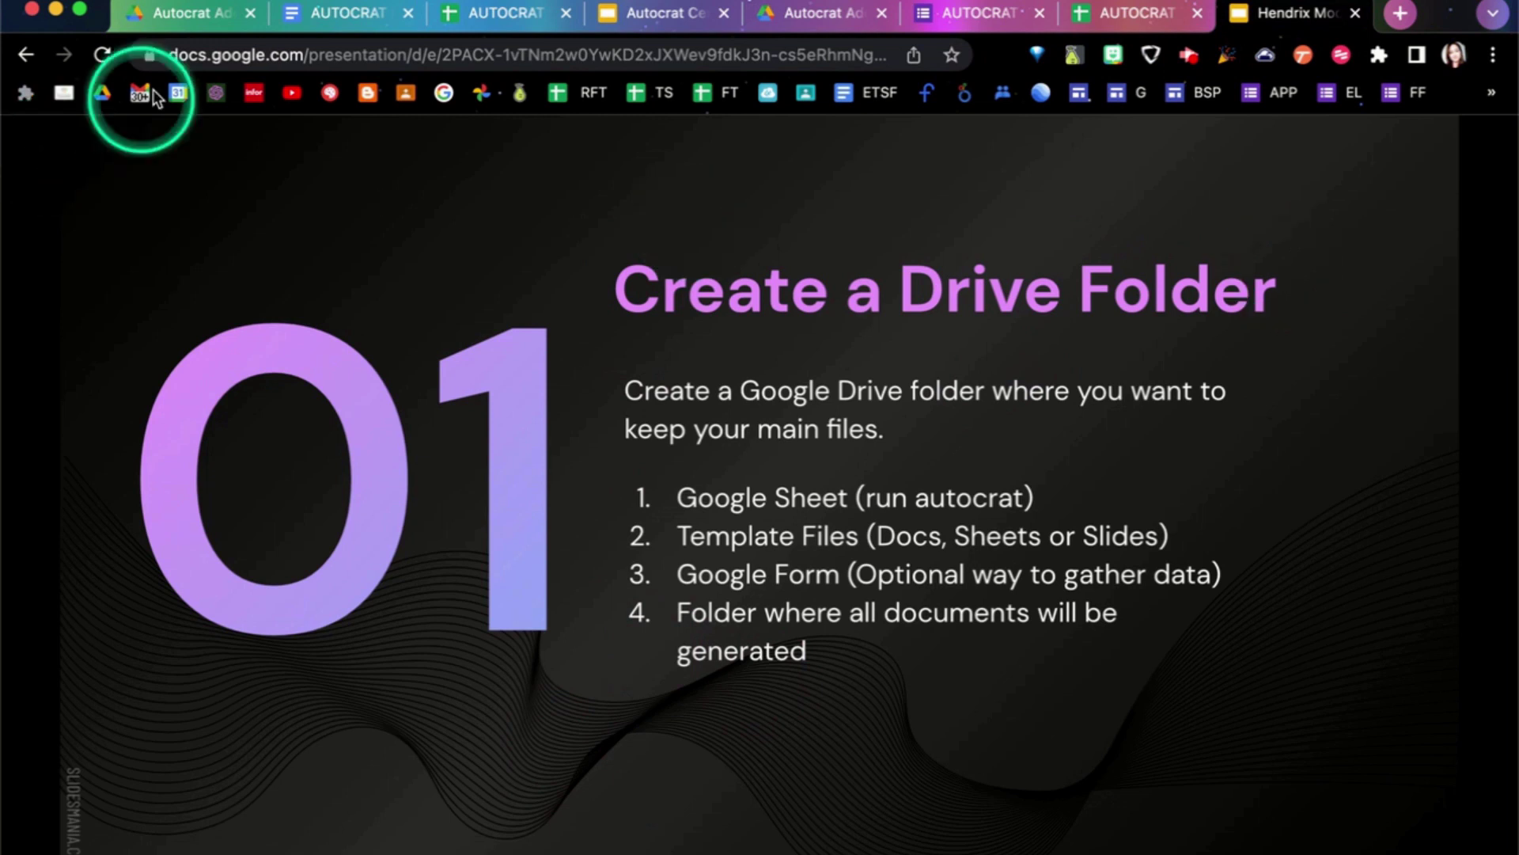
Step: Show the Autocrat Add-on Drive folder, briefly visit My Drive's New folder menu, then return to it
left_click(178, 12)
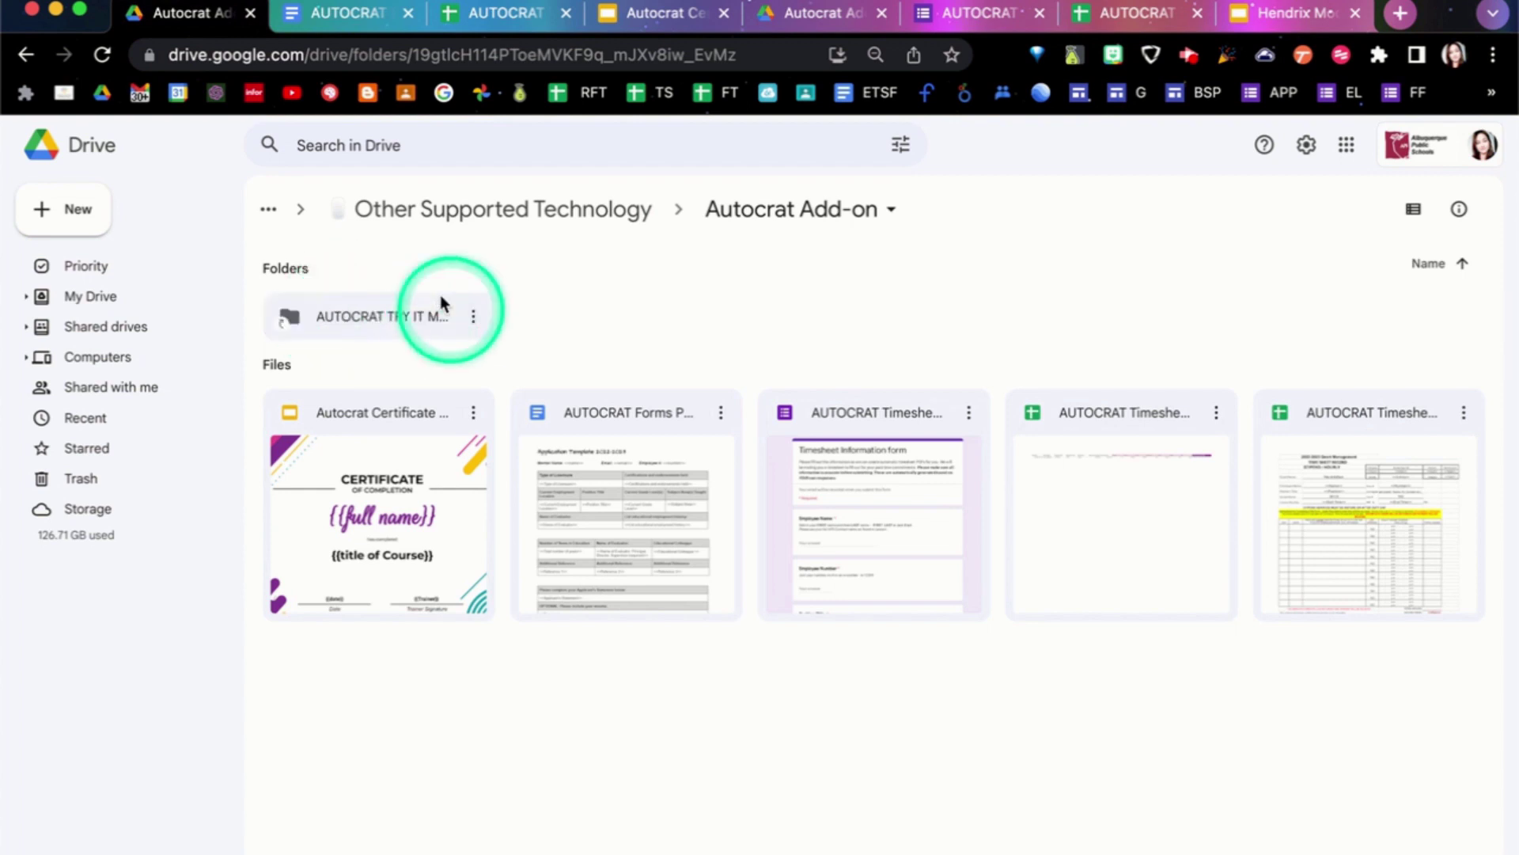
left_click(77, 297)
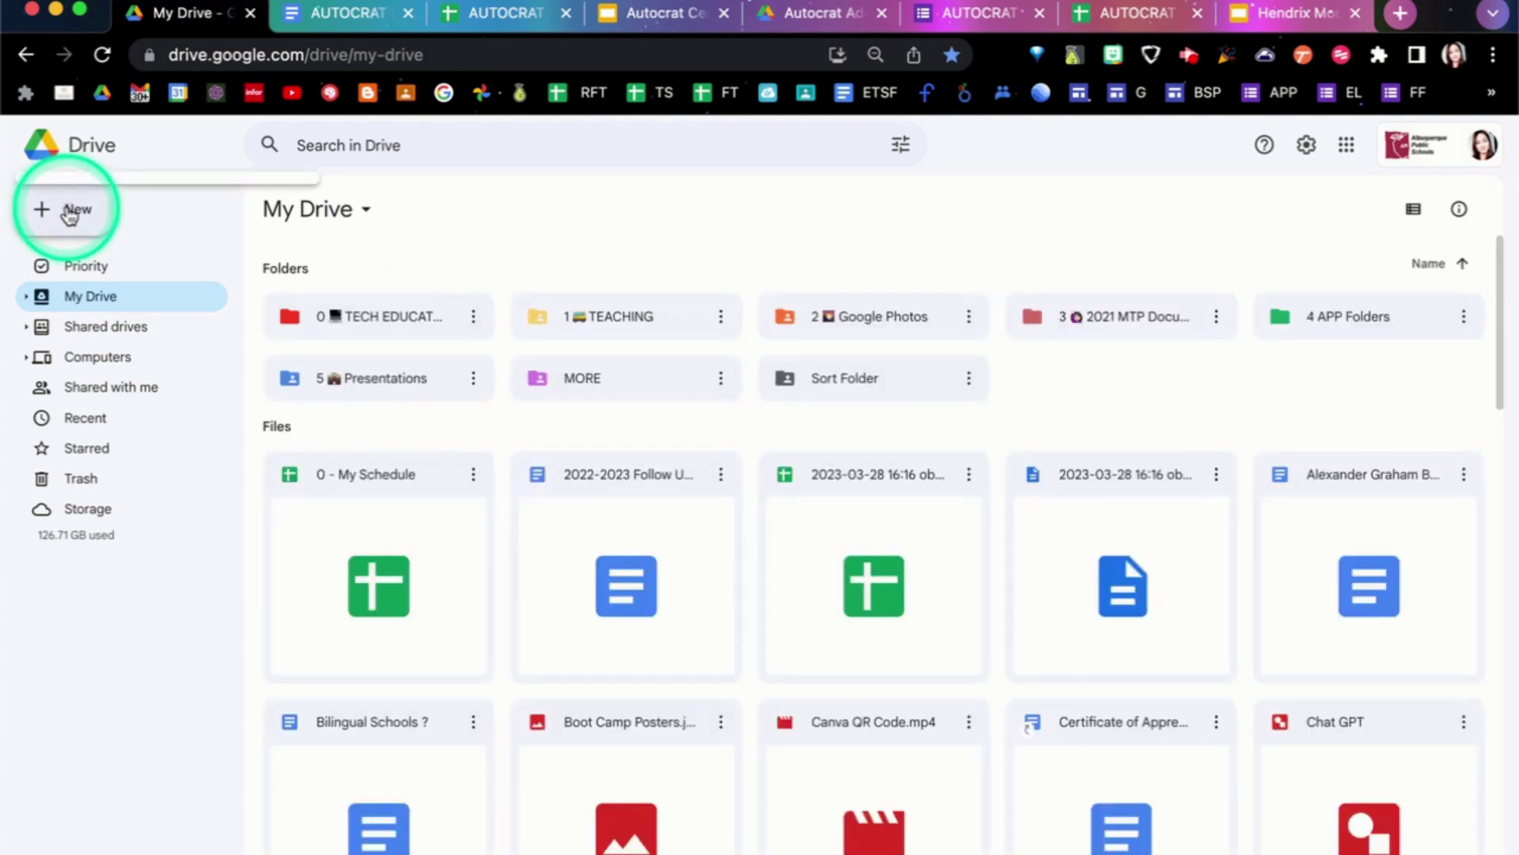
left_click(69, 213)
left_click(446, 510)
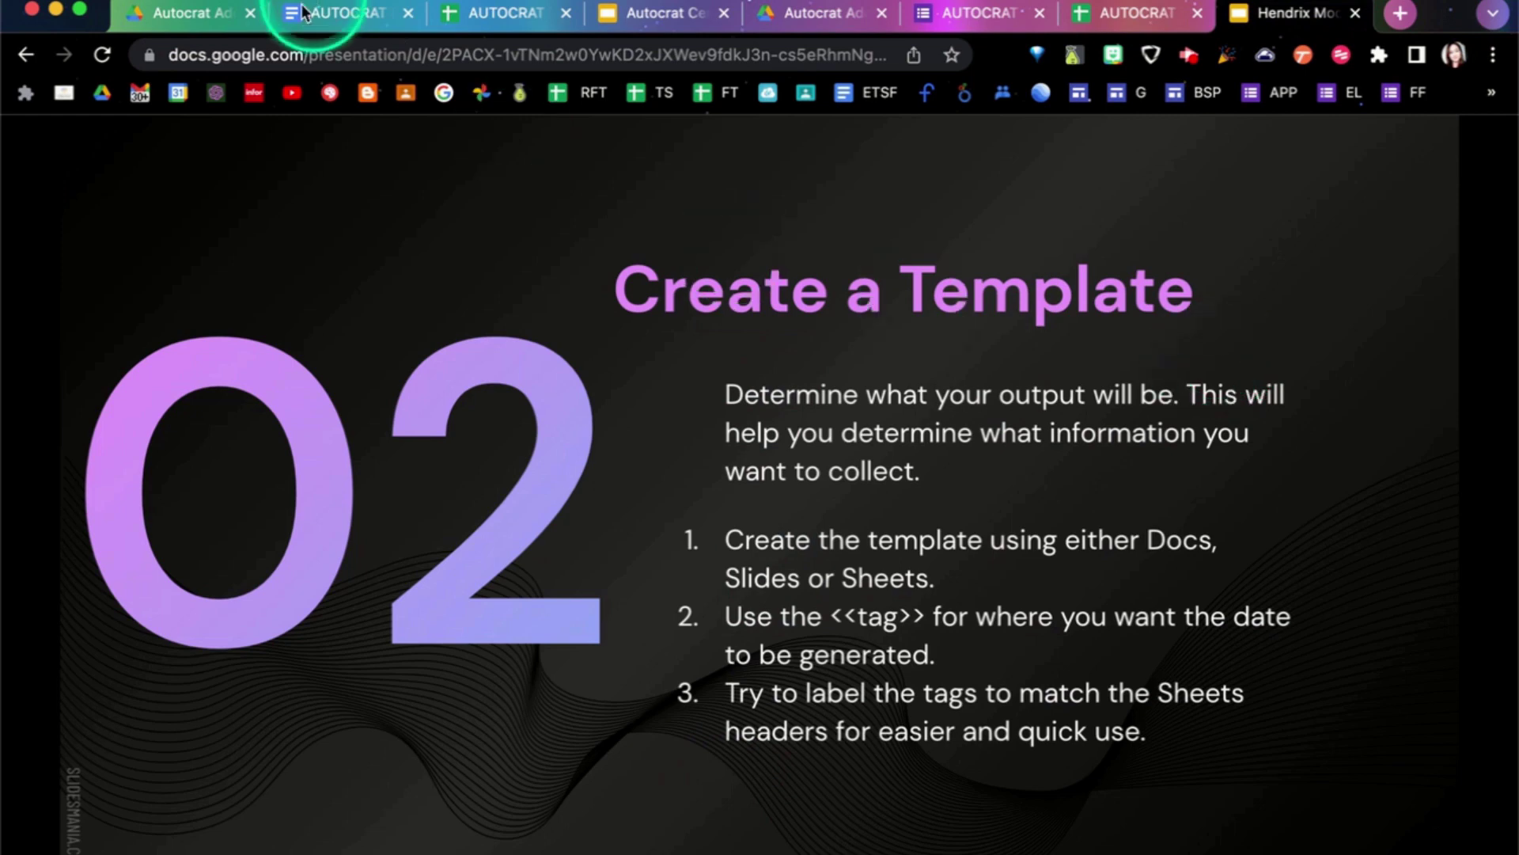
Step: Open the AUTOCRAT Timesheet Template Exemplar spreadsheet from the Autocrat Add-on Drive folder
left_click(196, 24)
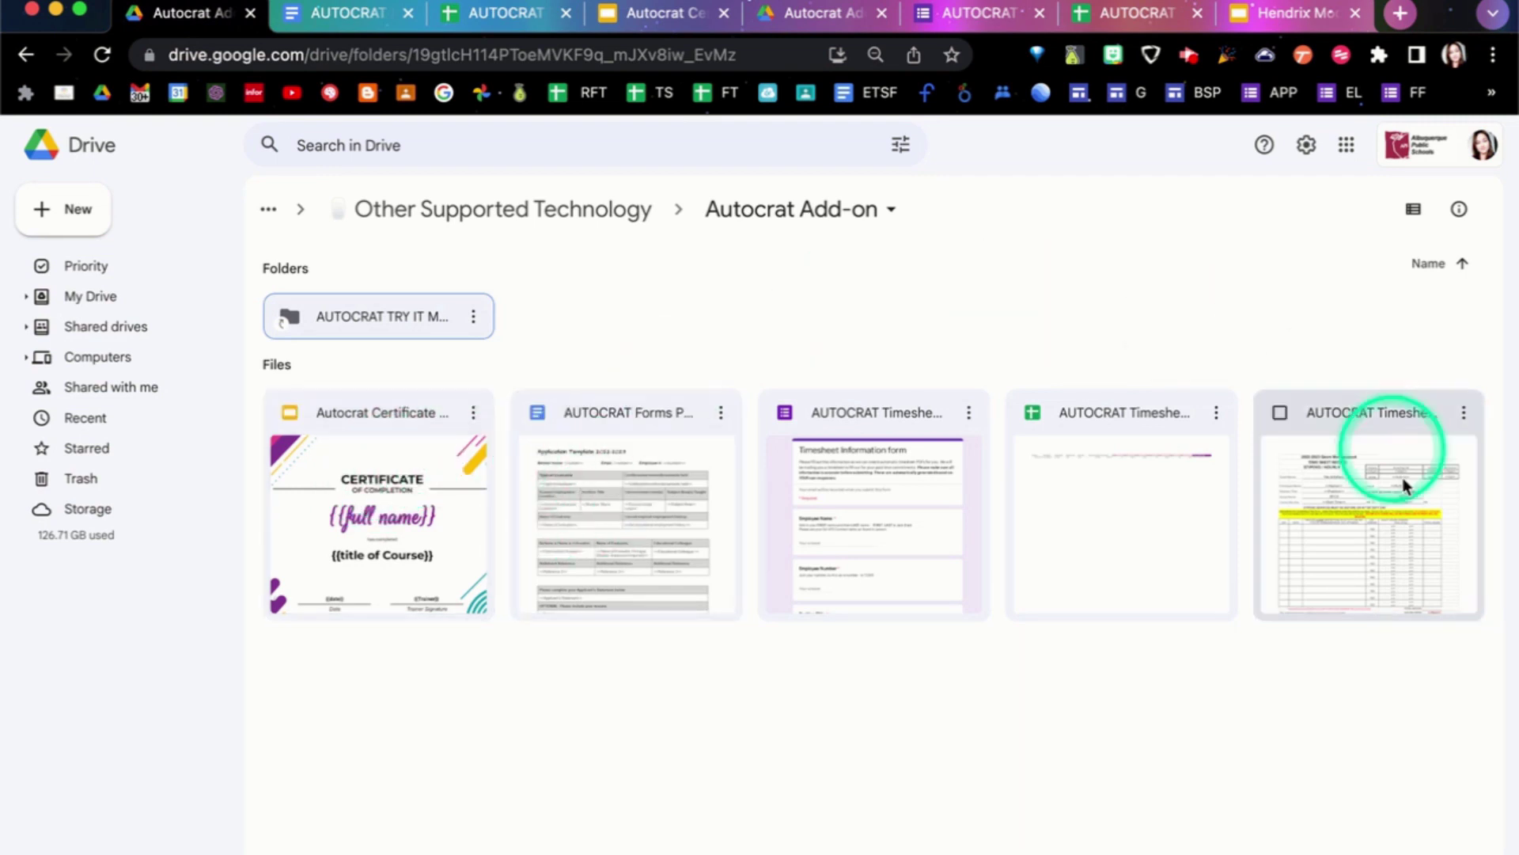
double_click(1407, 533)
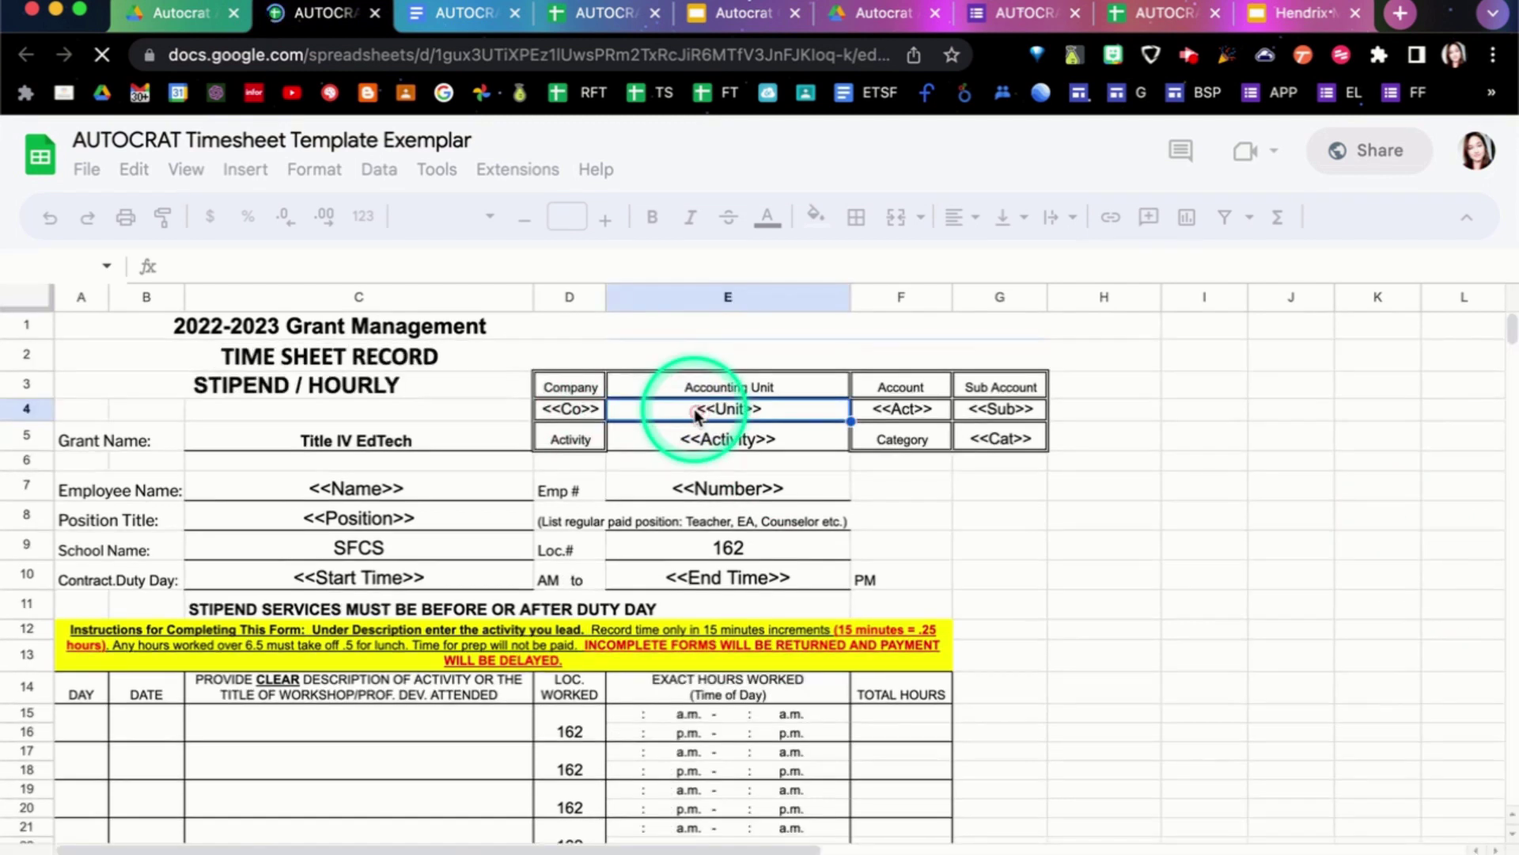
left_click(902, 408)
left_click(1019, 415)
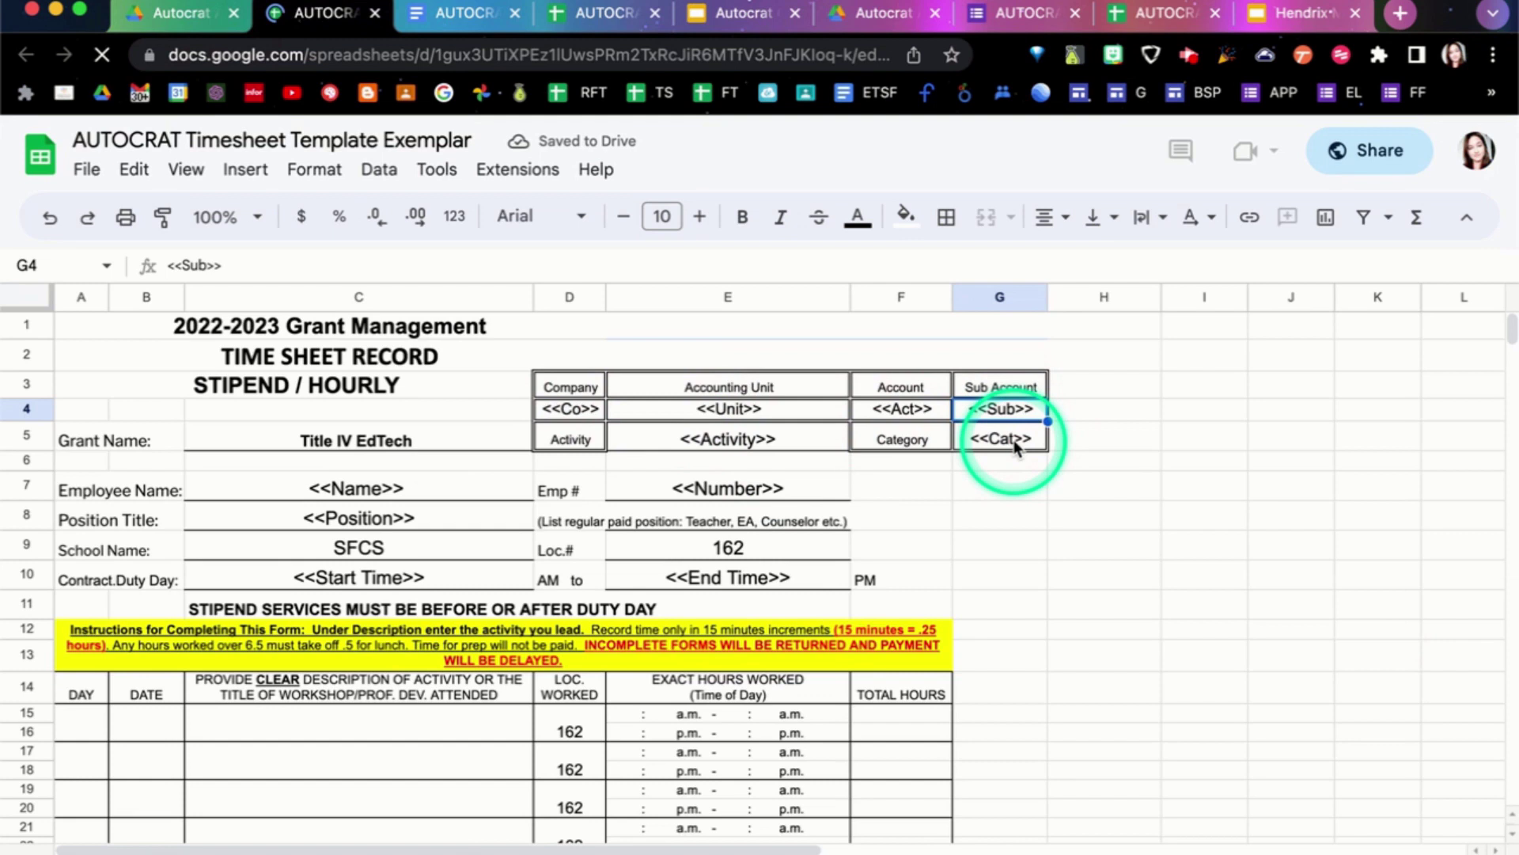
left_click(1016, 445)
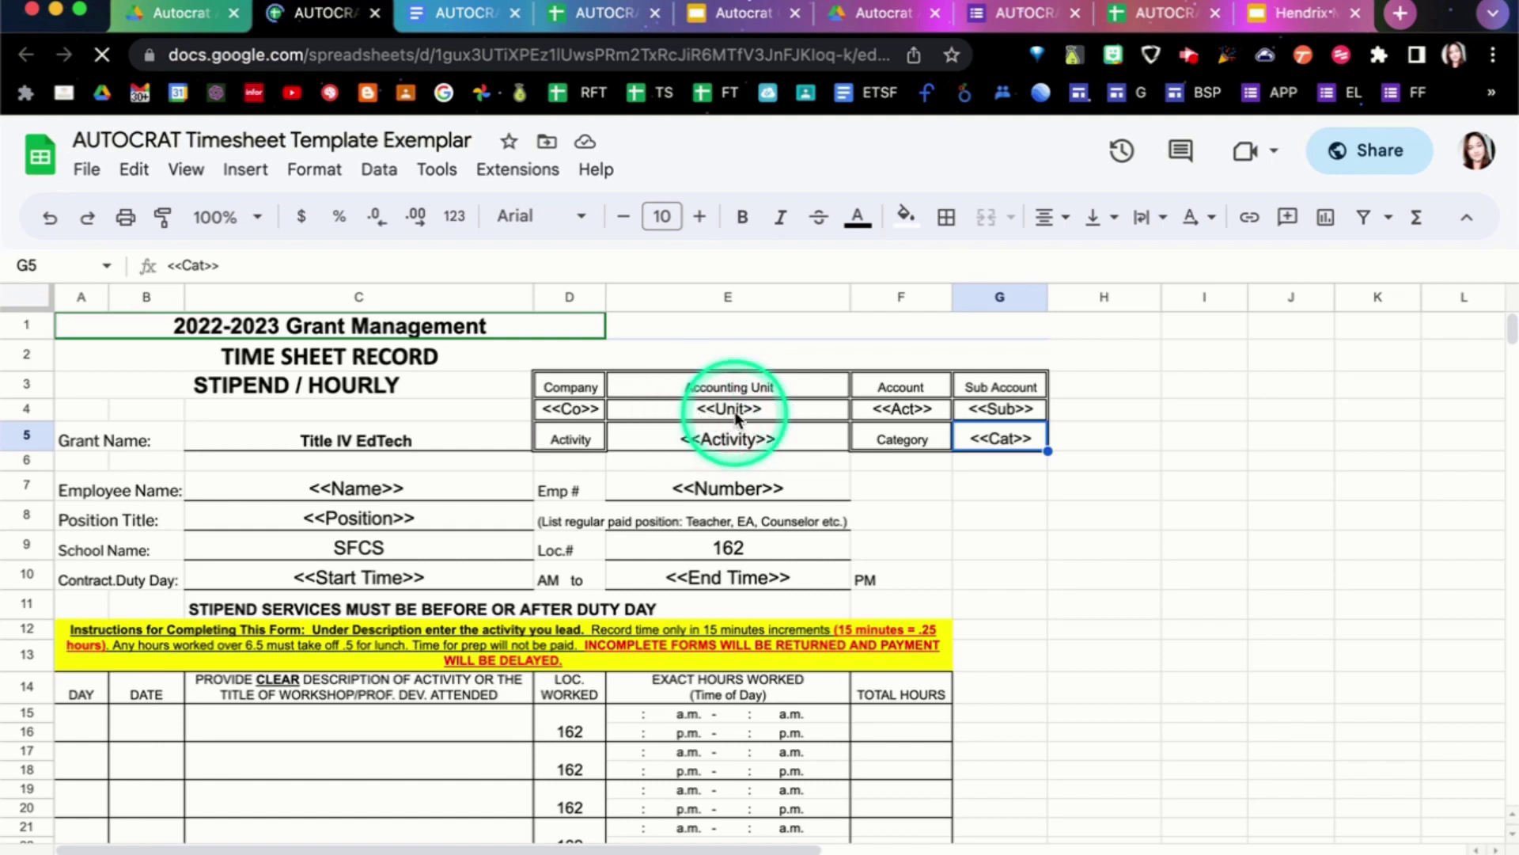
double_click(736, 437)
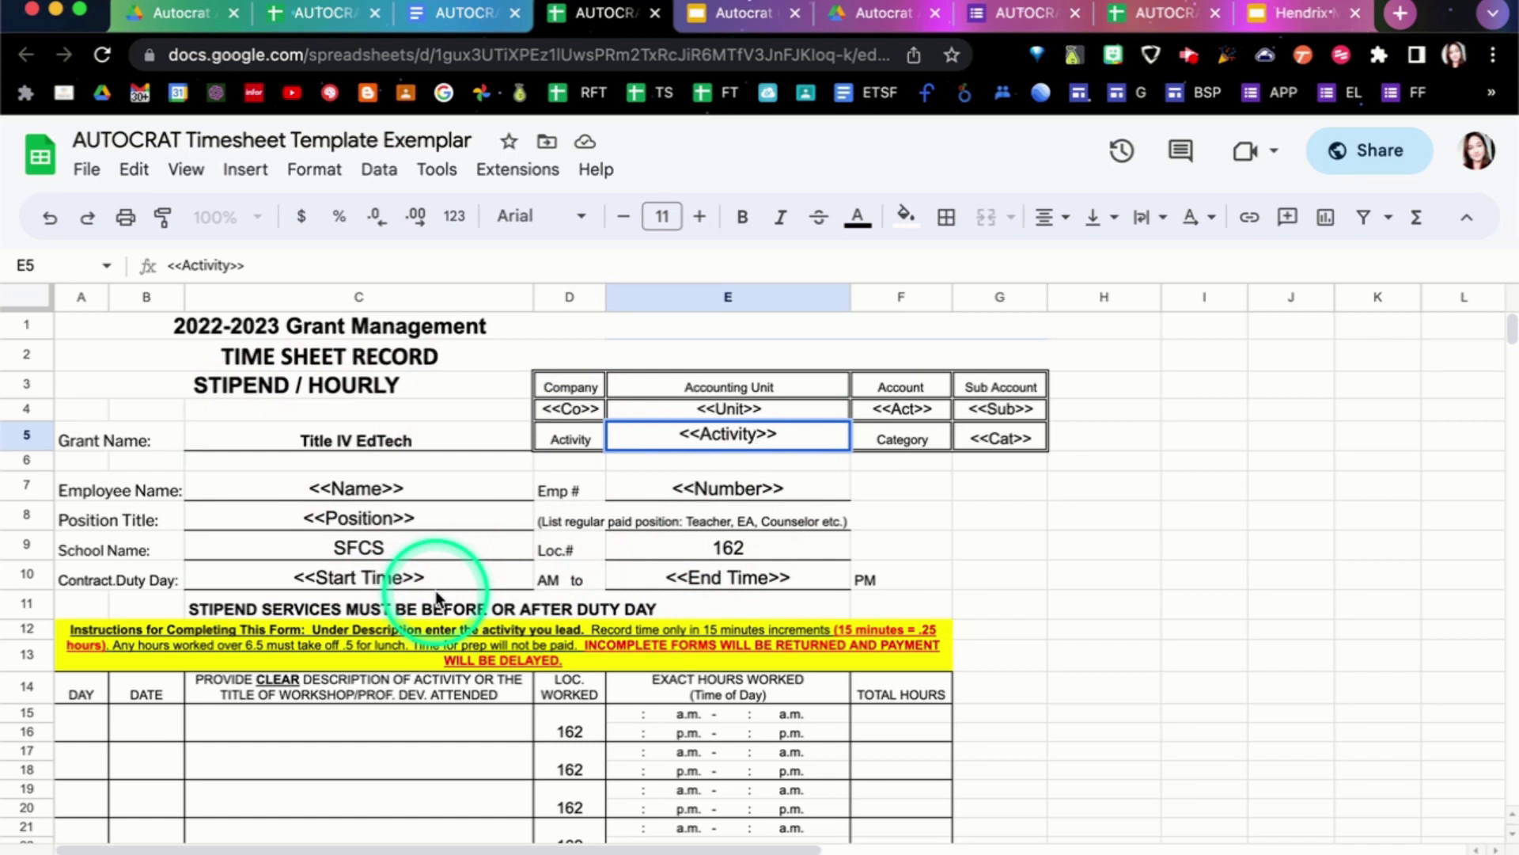
left_click(400, 488)
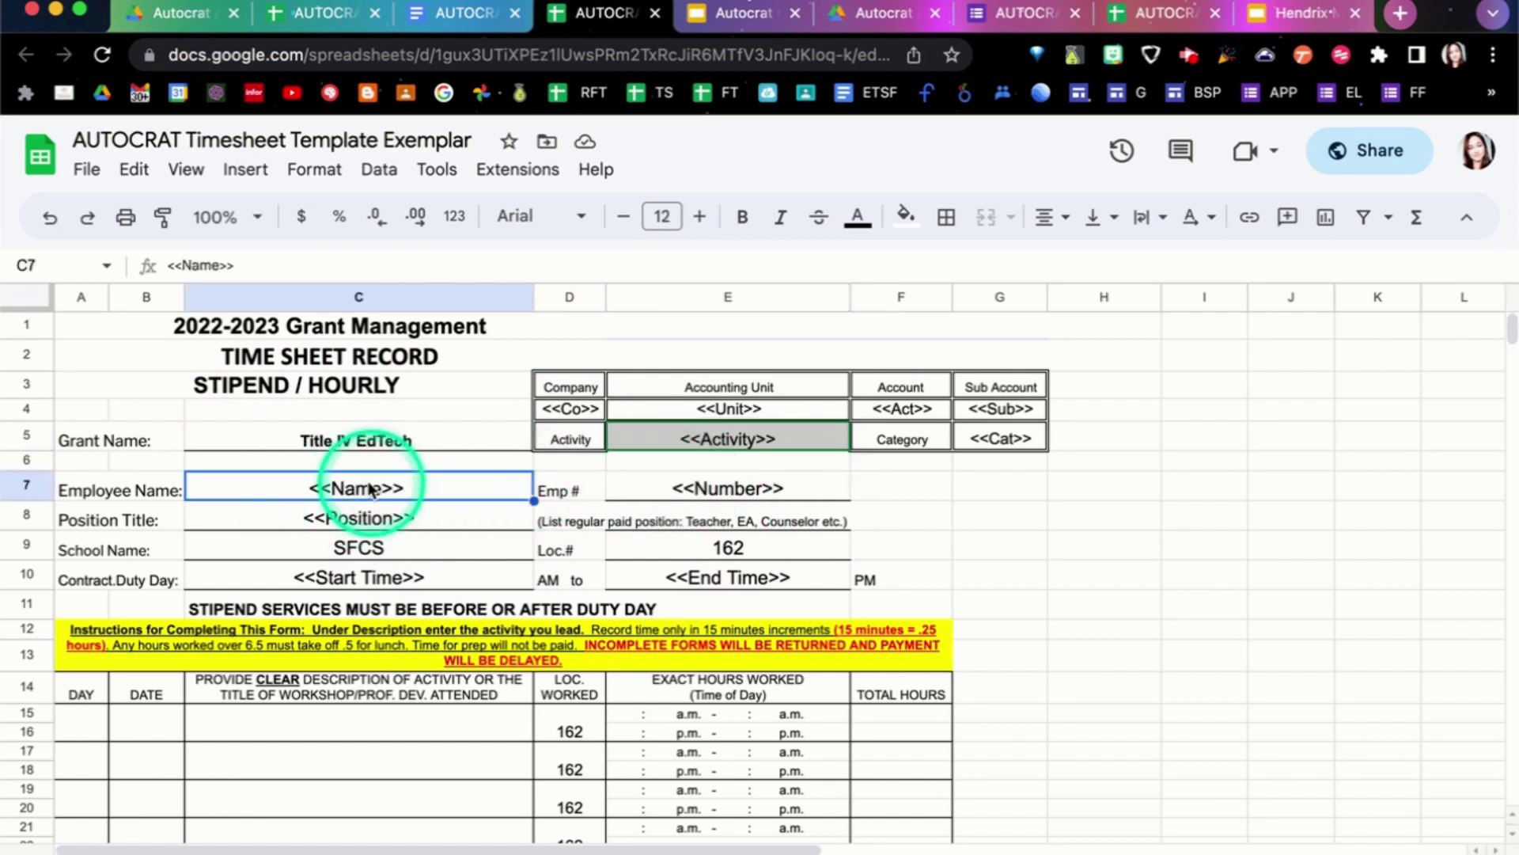
scroll(787, 662, "down", 2)
scroll(788, 662, "down", 6)
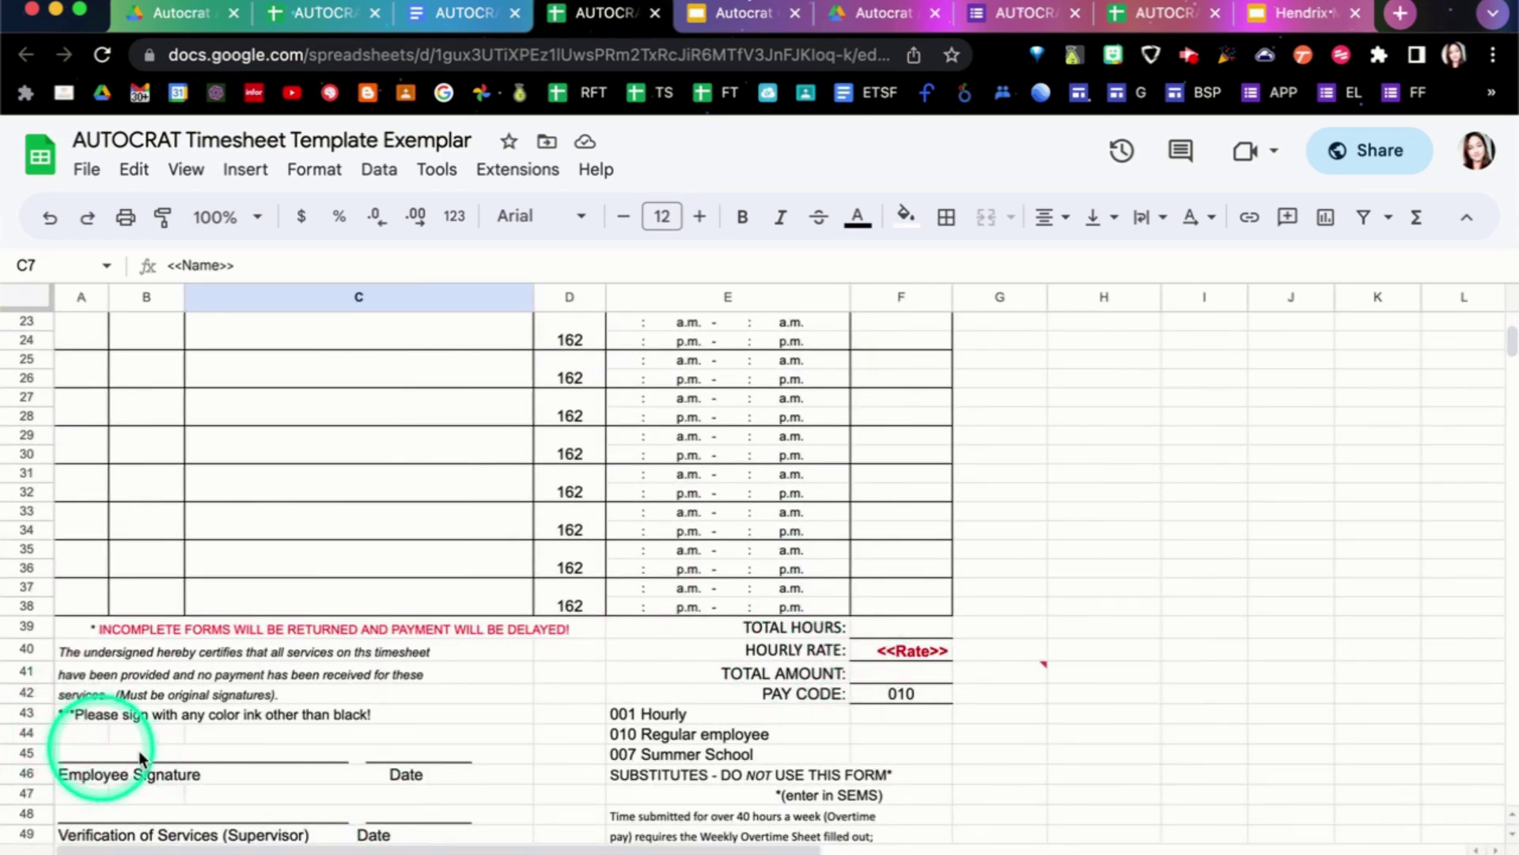
scroll(400, 485, "up", 8)
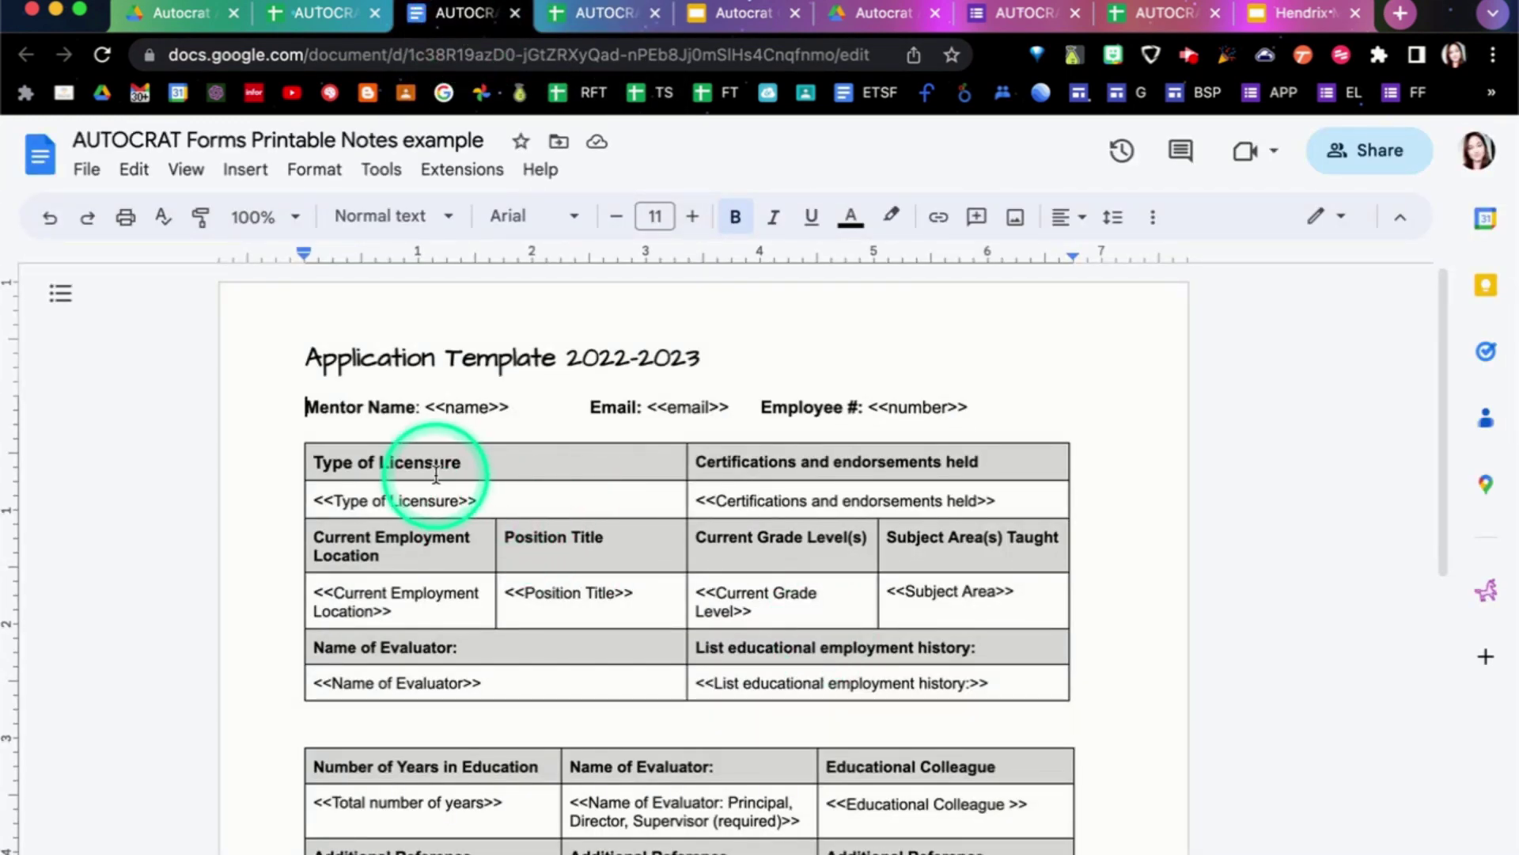
Step: Scroll through the Application Template's <<tag>> placeholders, then switch to the Autocrat Certificate Example slides
scroll(587, 599, "down", 1)
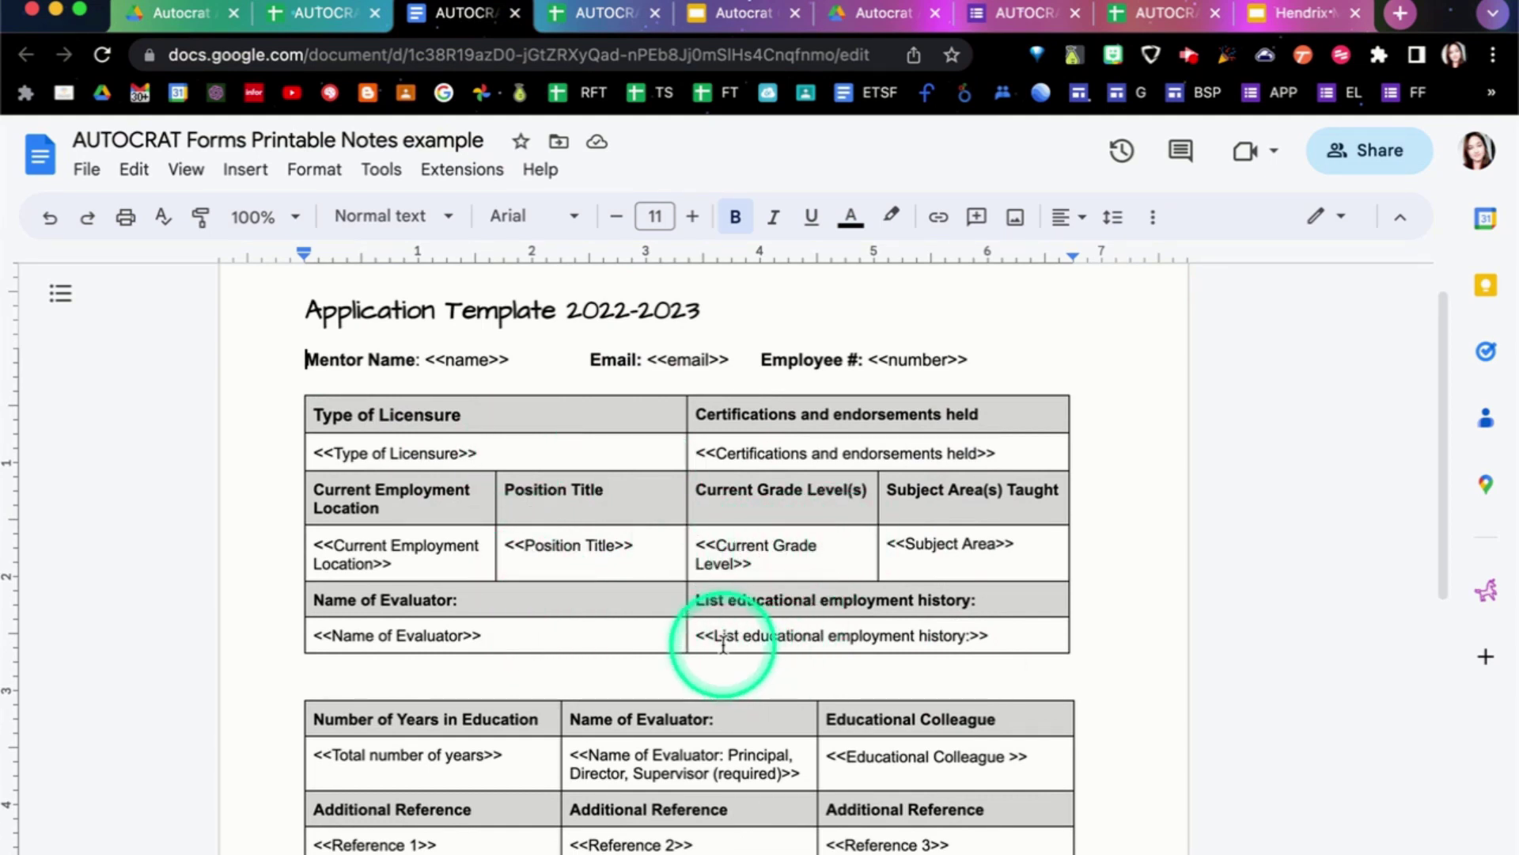
scroll(967, 627, "down", 2)
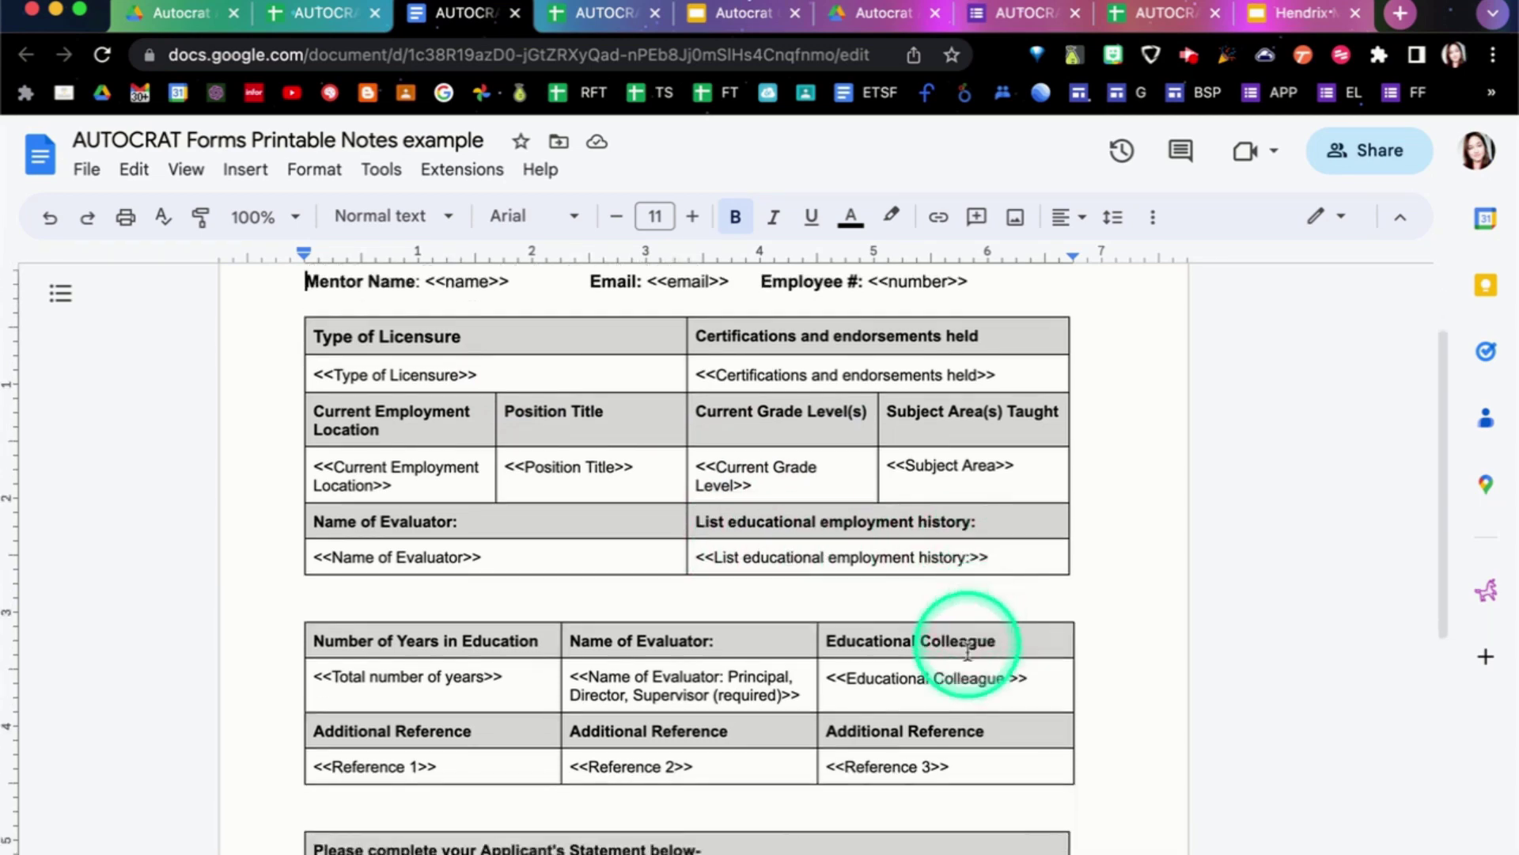
left_click(710, 15)
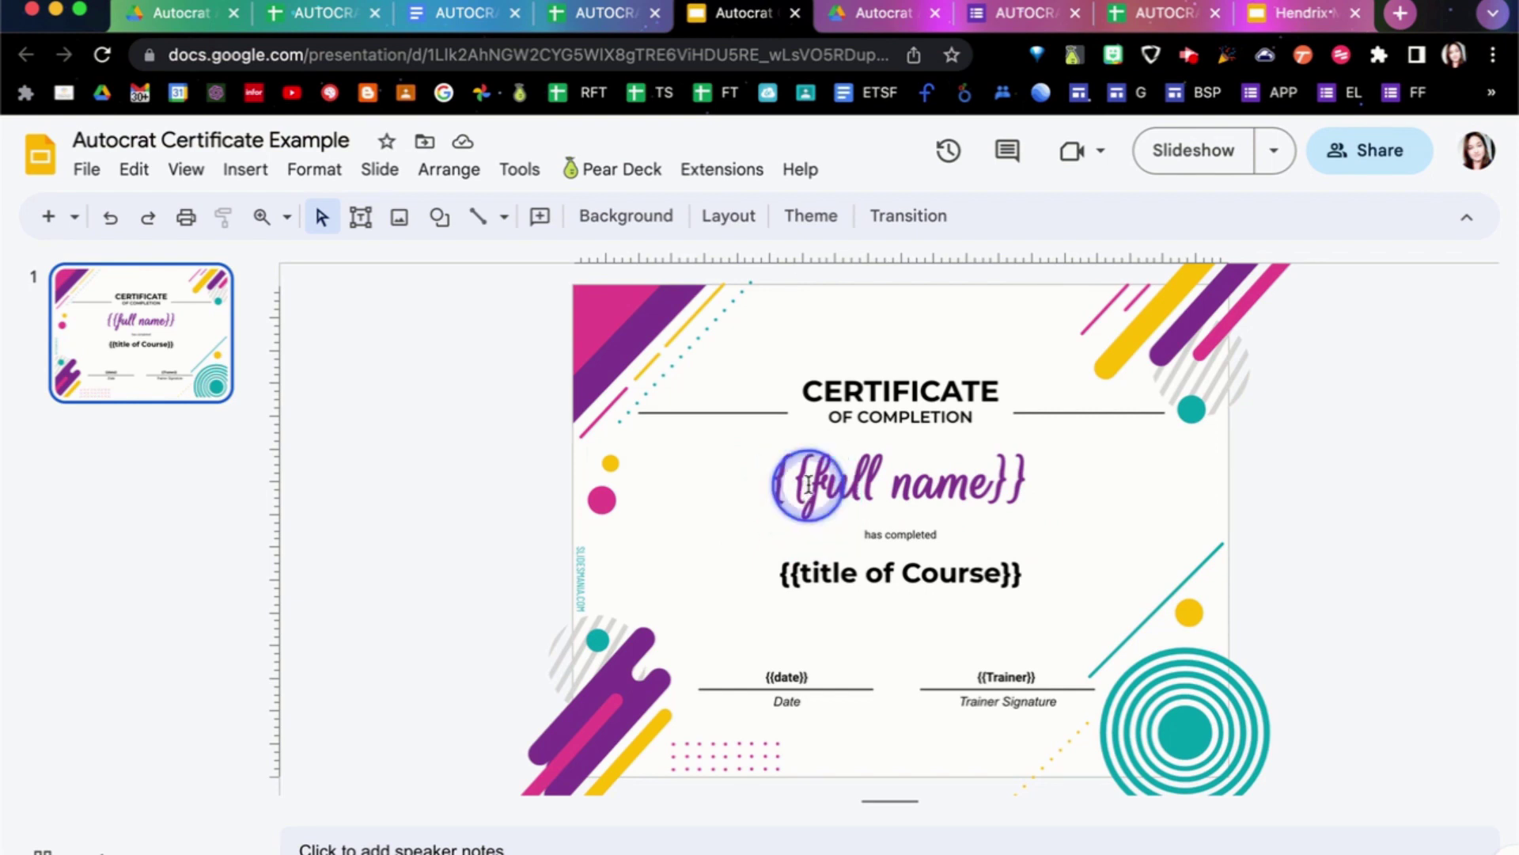
Step: Highlight the certificate's {{full name}} tag, then return to slide 03, 'Consider using a Form'
left_click_drag(807, 484, 1013, 478)
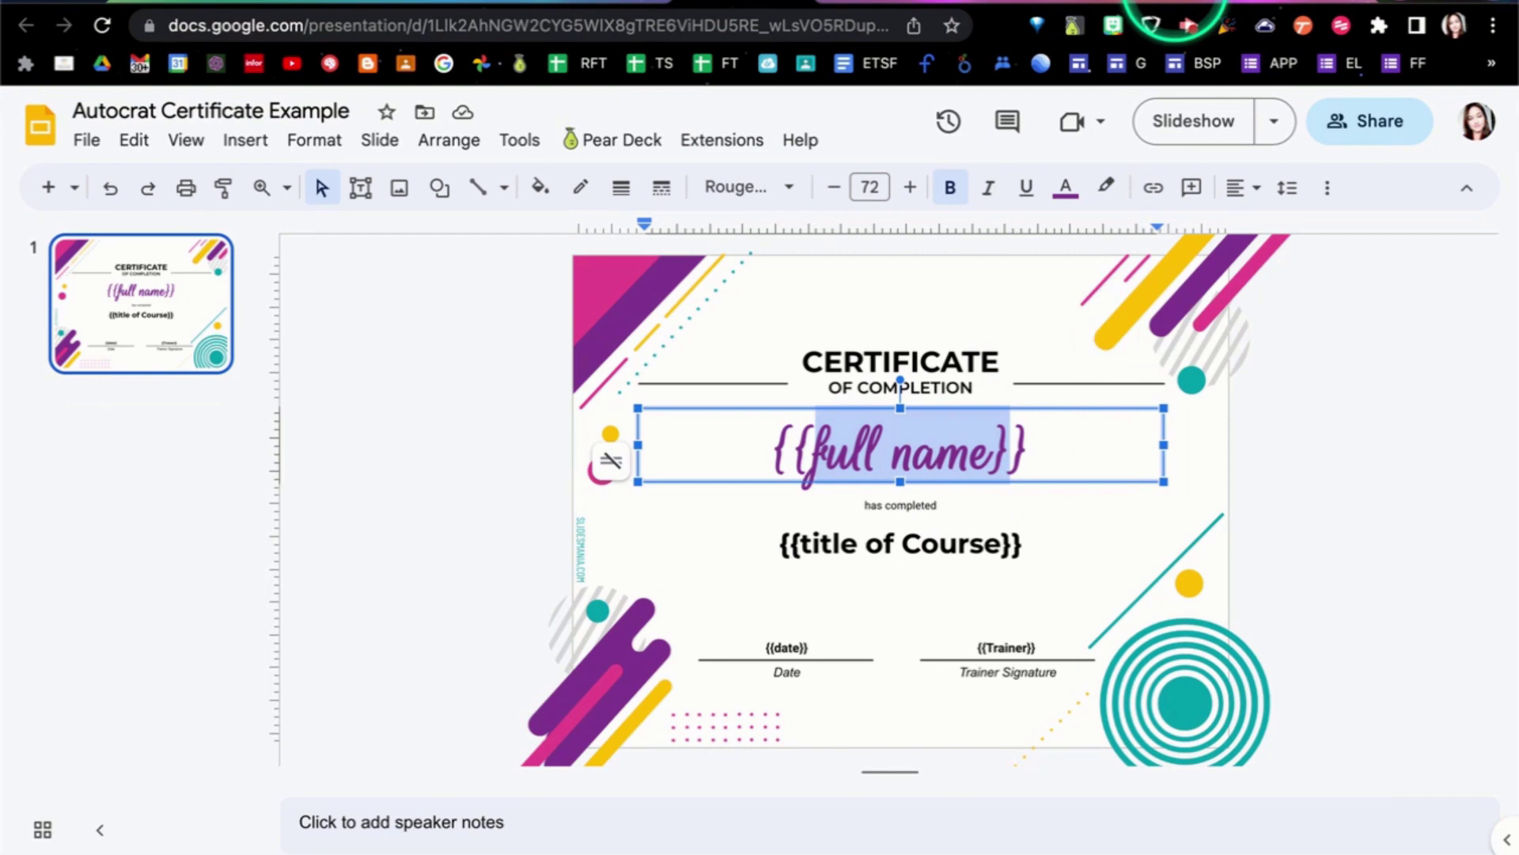
left_click(1294, 2)
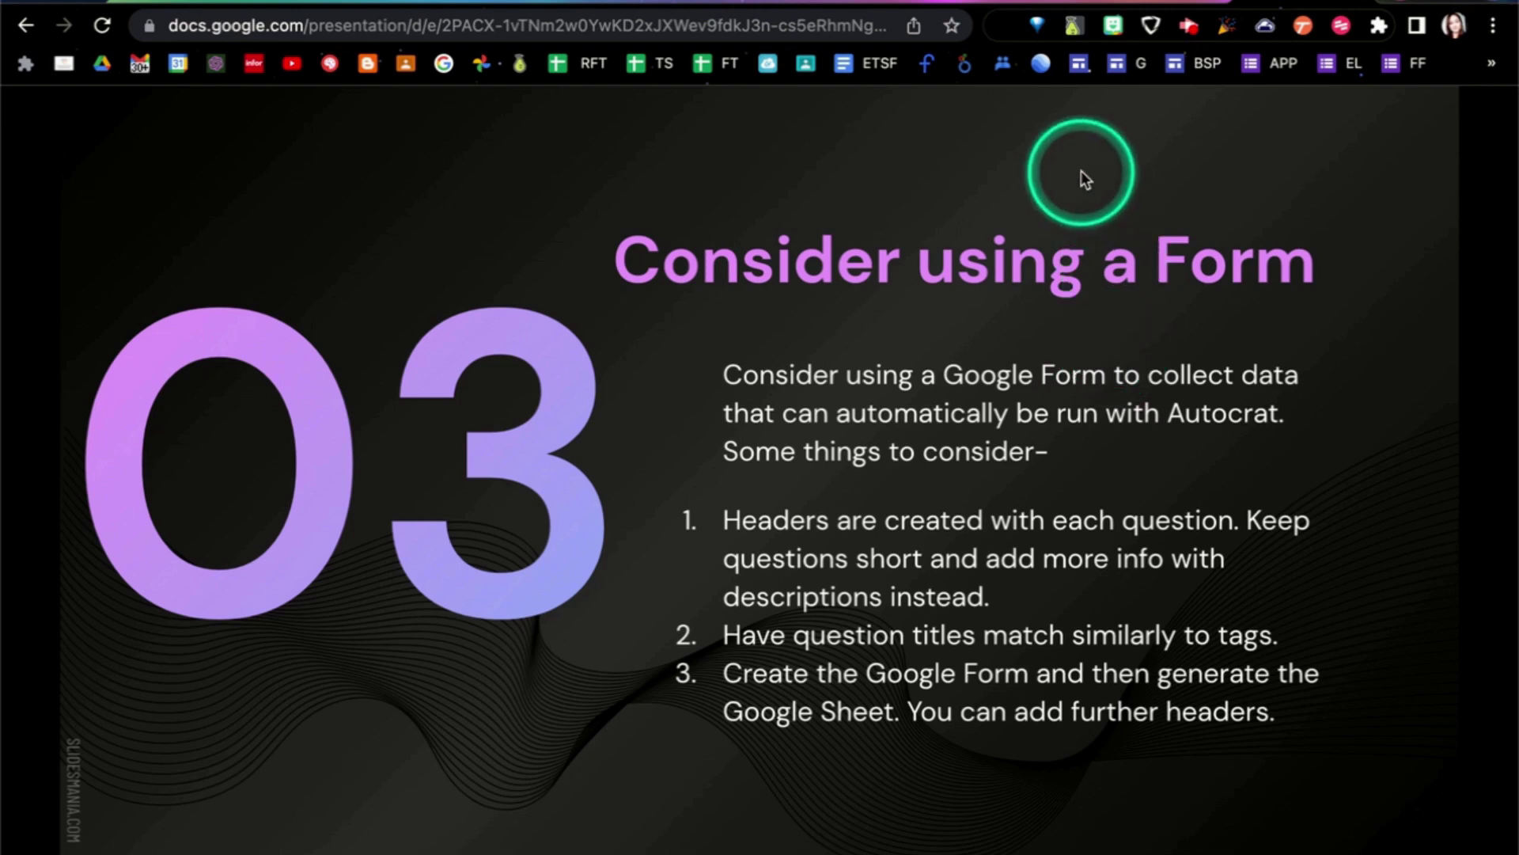
Step: Show the timesheet form's questions, highlighting the automatic email-collection note and the Employee Name title
left_click(1019, 2)
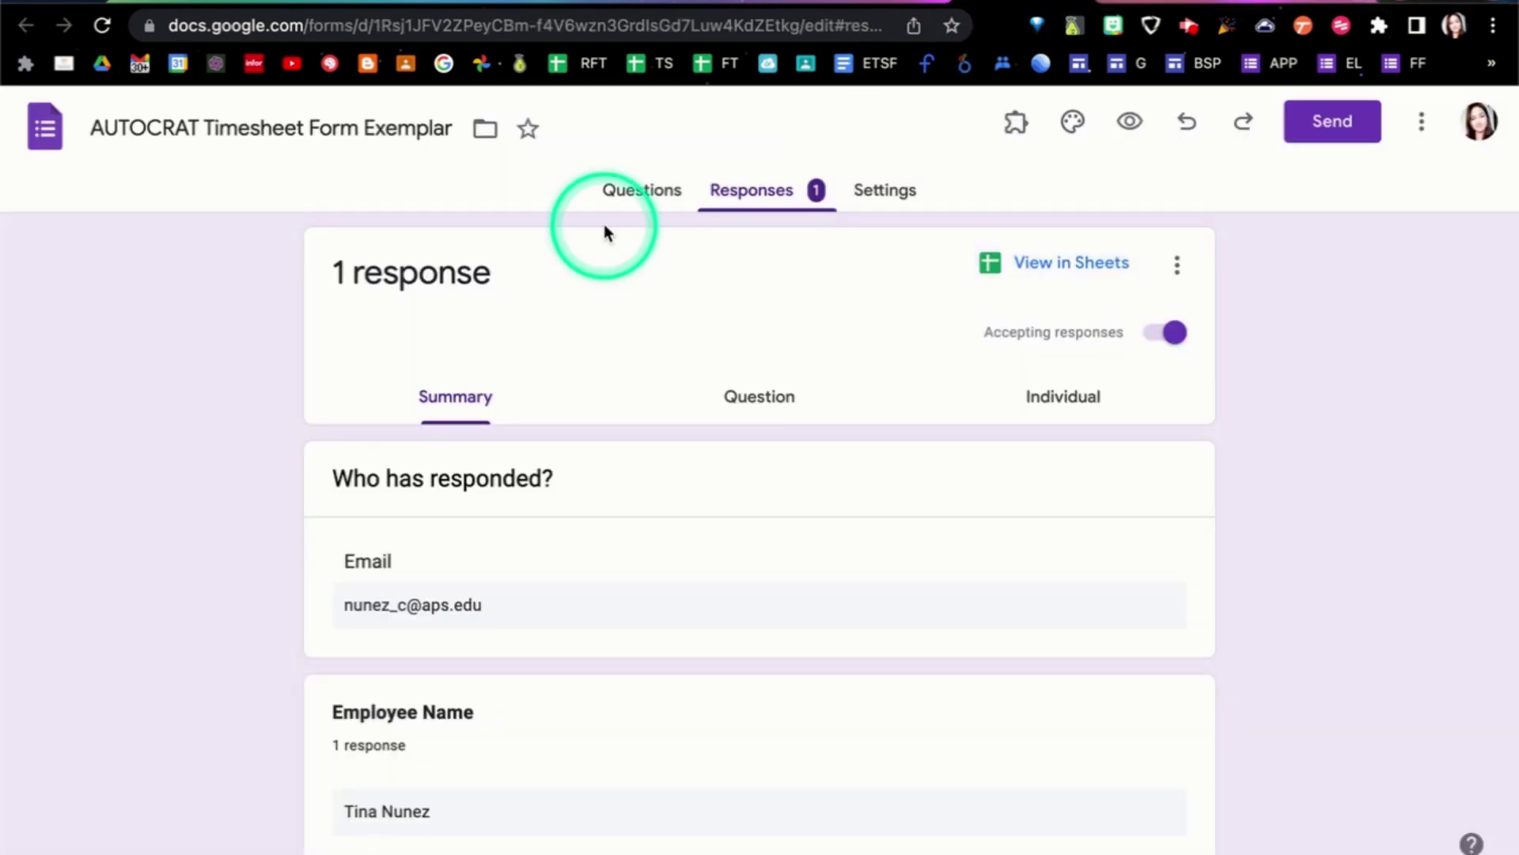
left_click(621, 192)
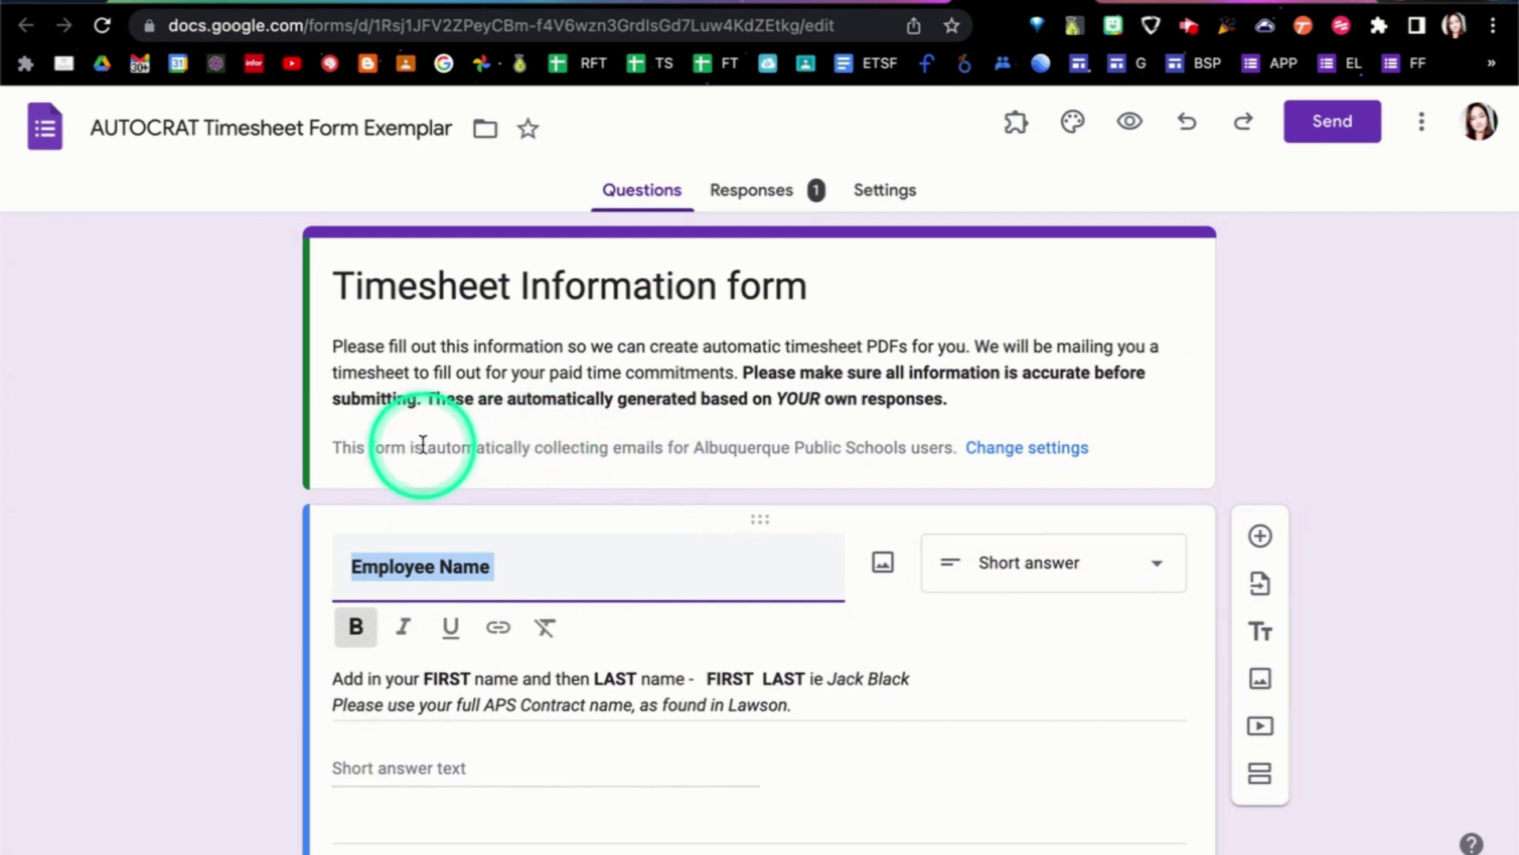
left_click_drag(425, 448, 679, 456)
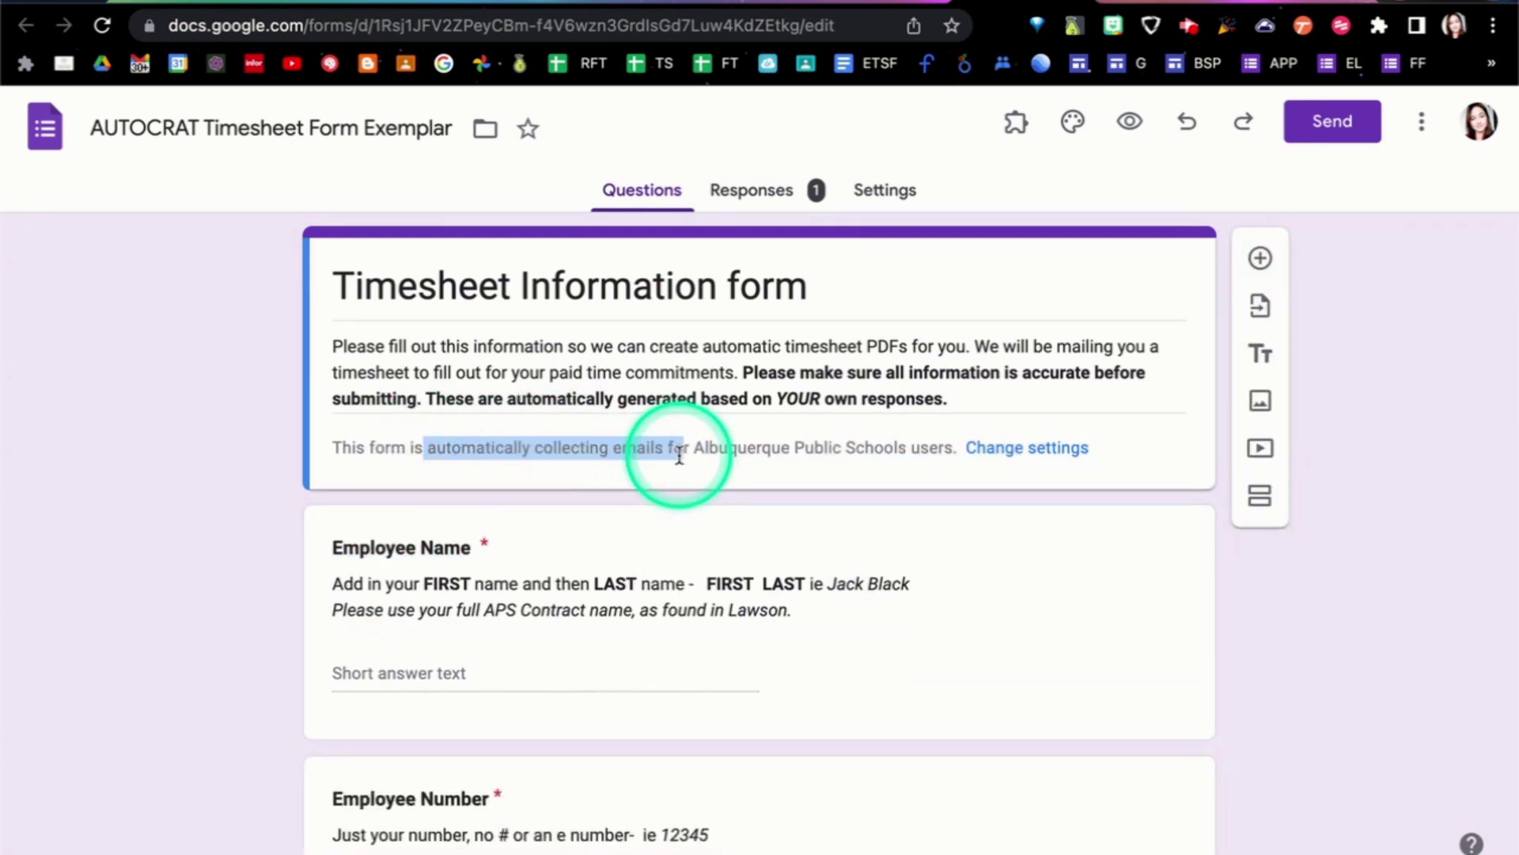
left_click(1086, 732)
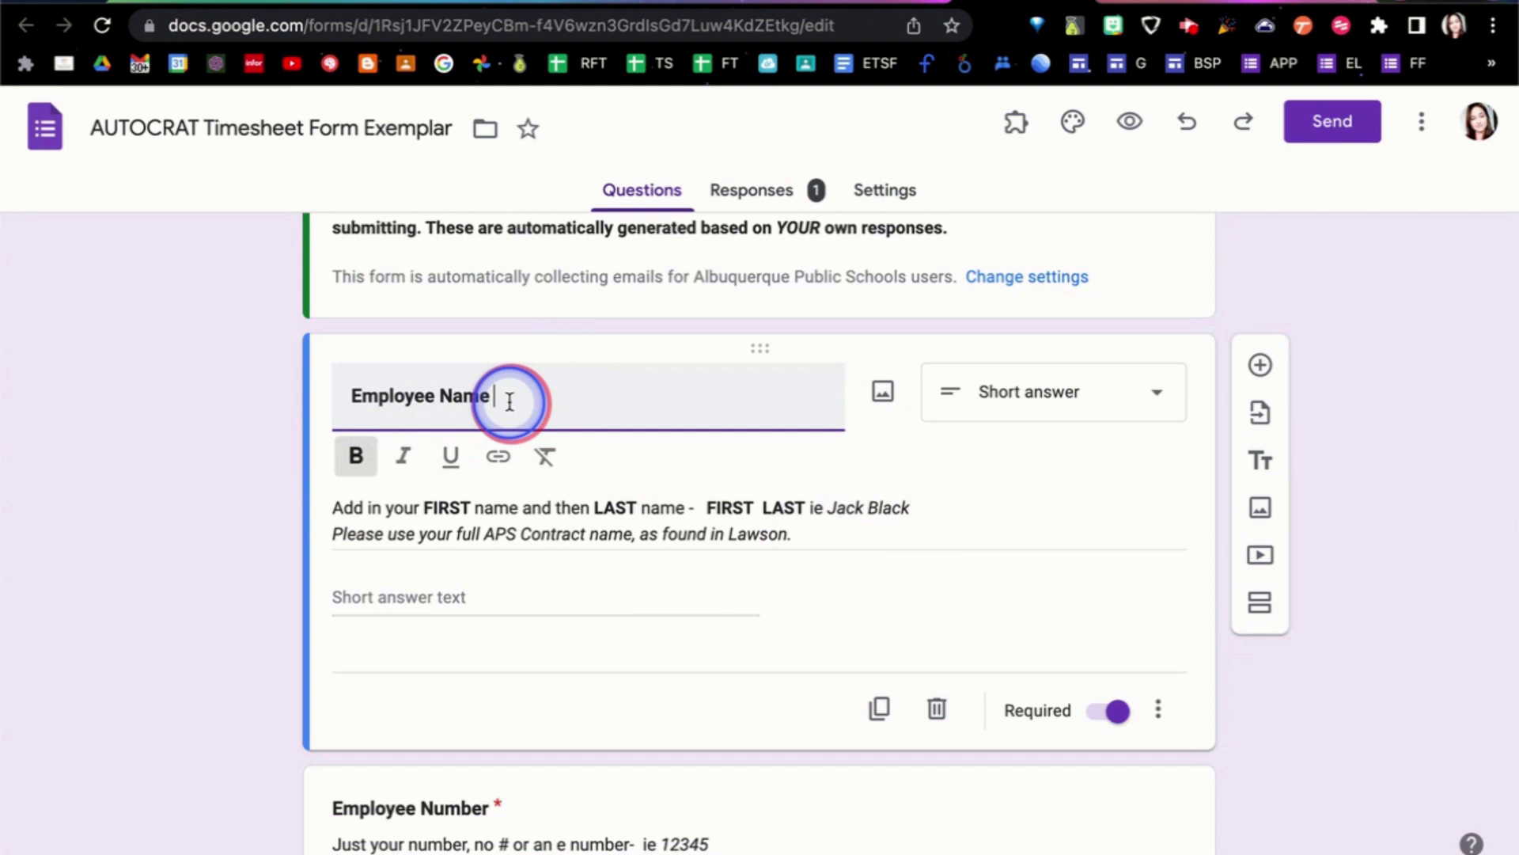
left_click_drag(533, 396, 339, 396)
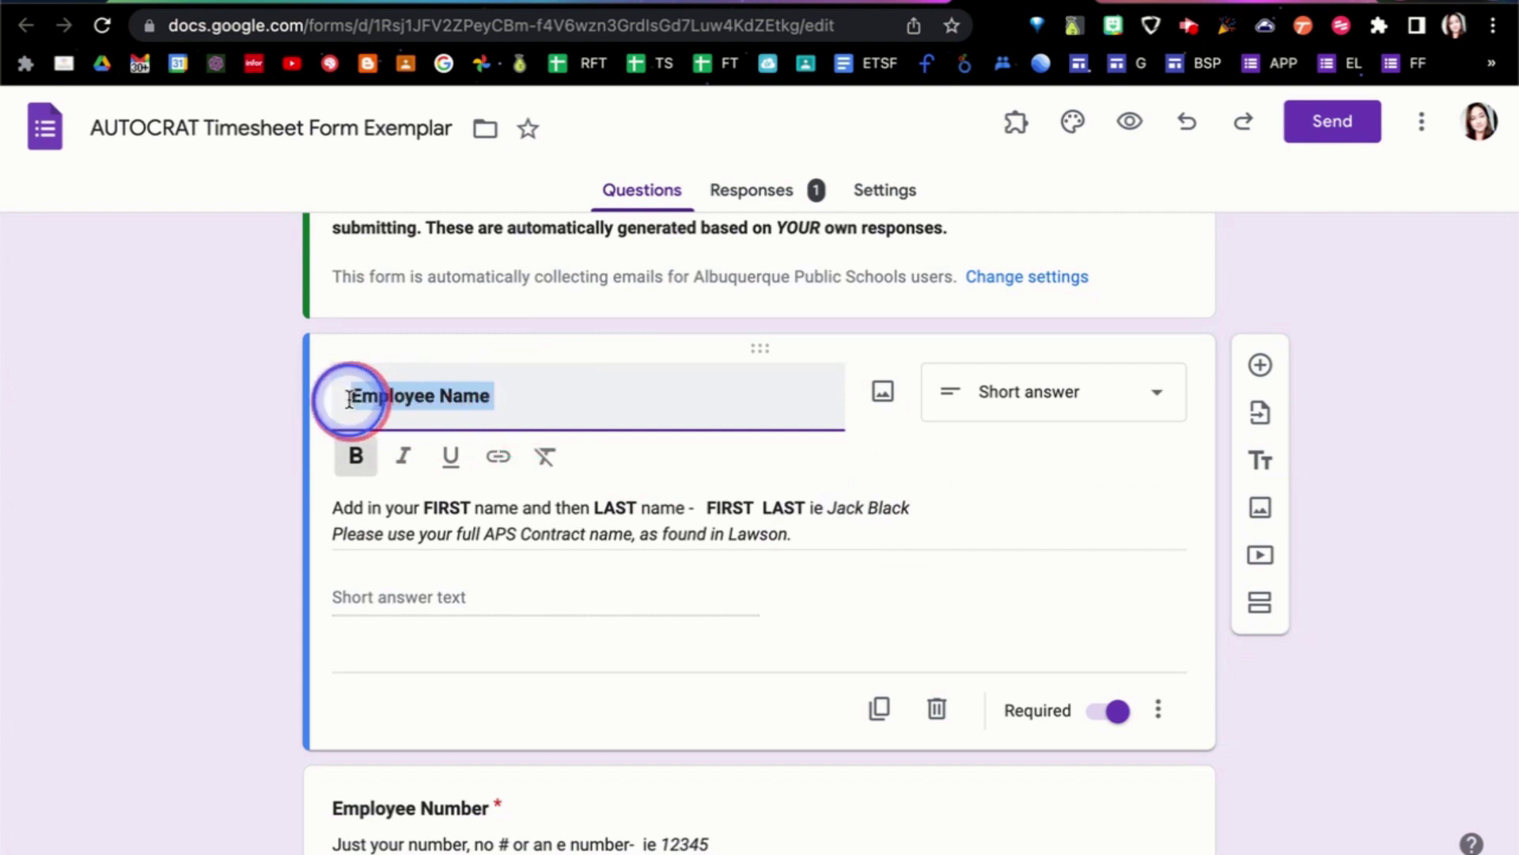
scroll(614, 414, "up", 3)
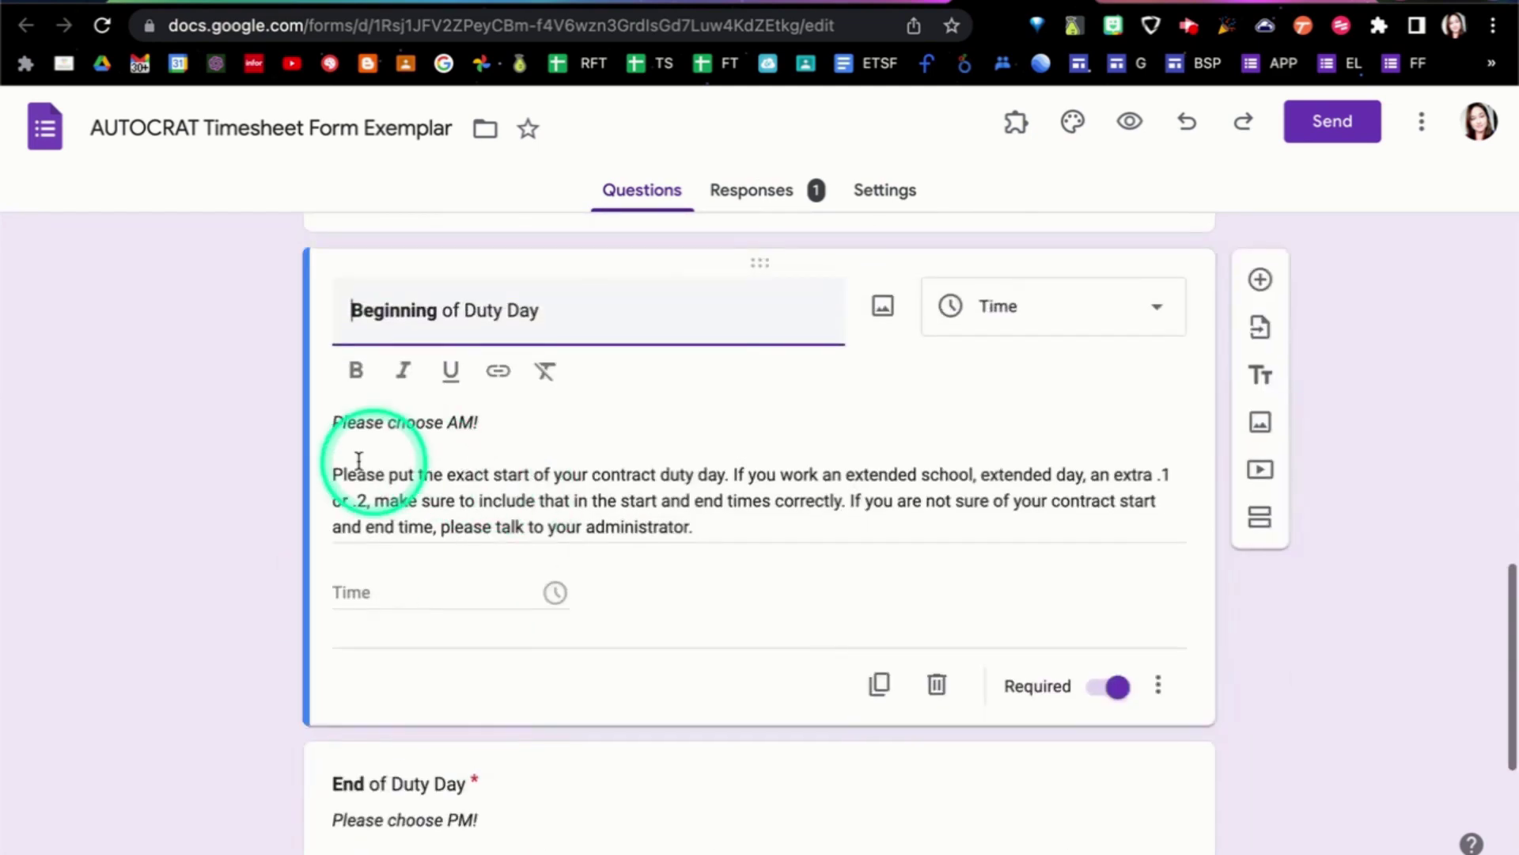
scroll(723, 516, "up", 2)
scroll(725, 516, "up", 8)
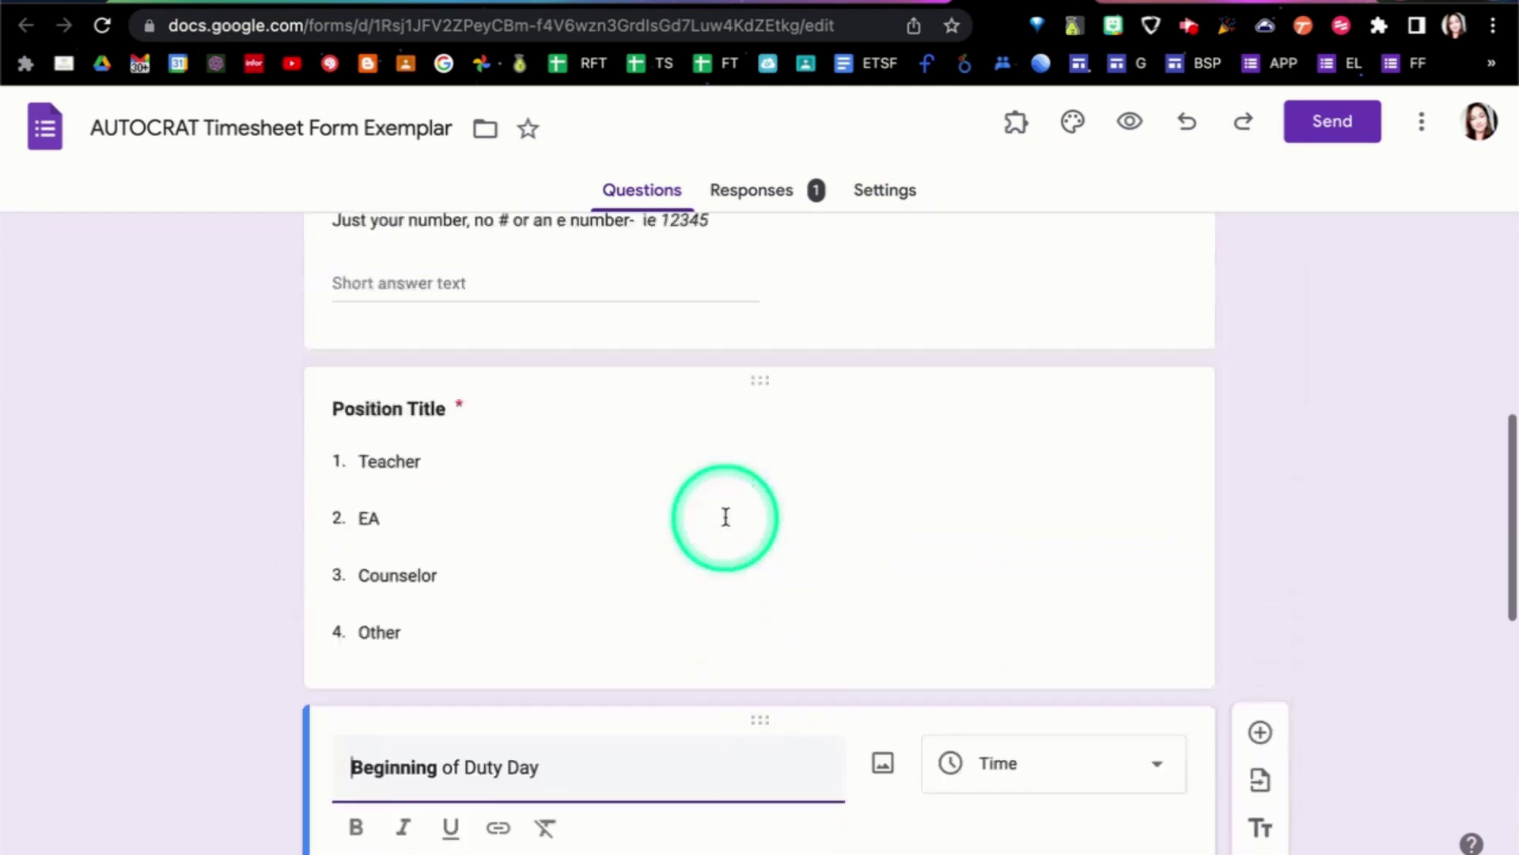
scroll(727, 524, "up", 3)
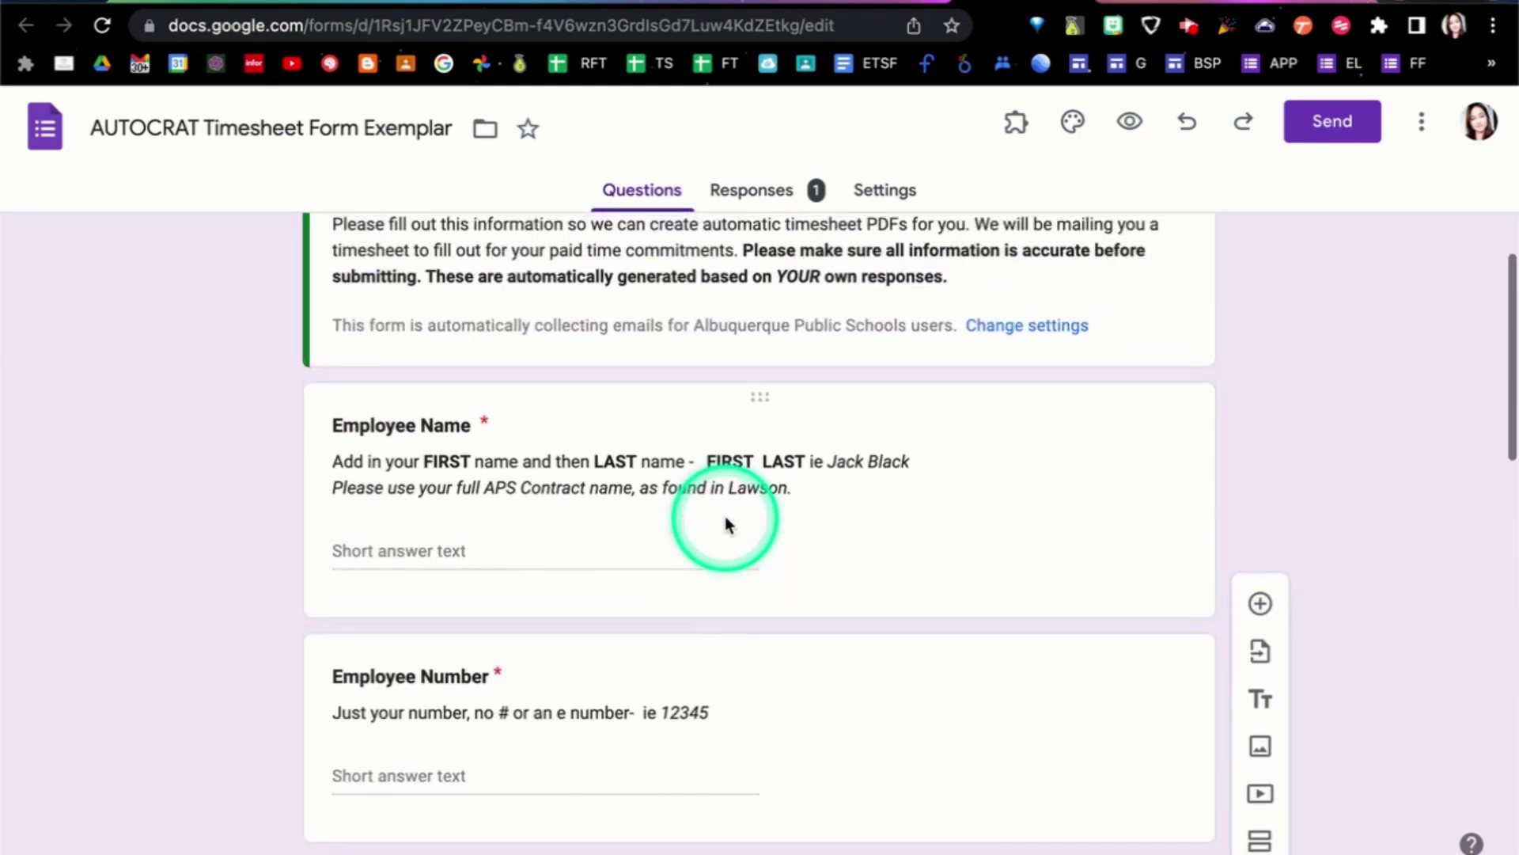
Step: Select the Employee Name question's title and description, and check its extra display options
left_click(502, 461)
triple_click(515, 449)
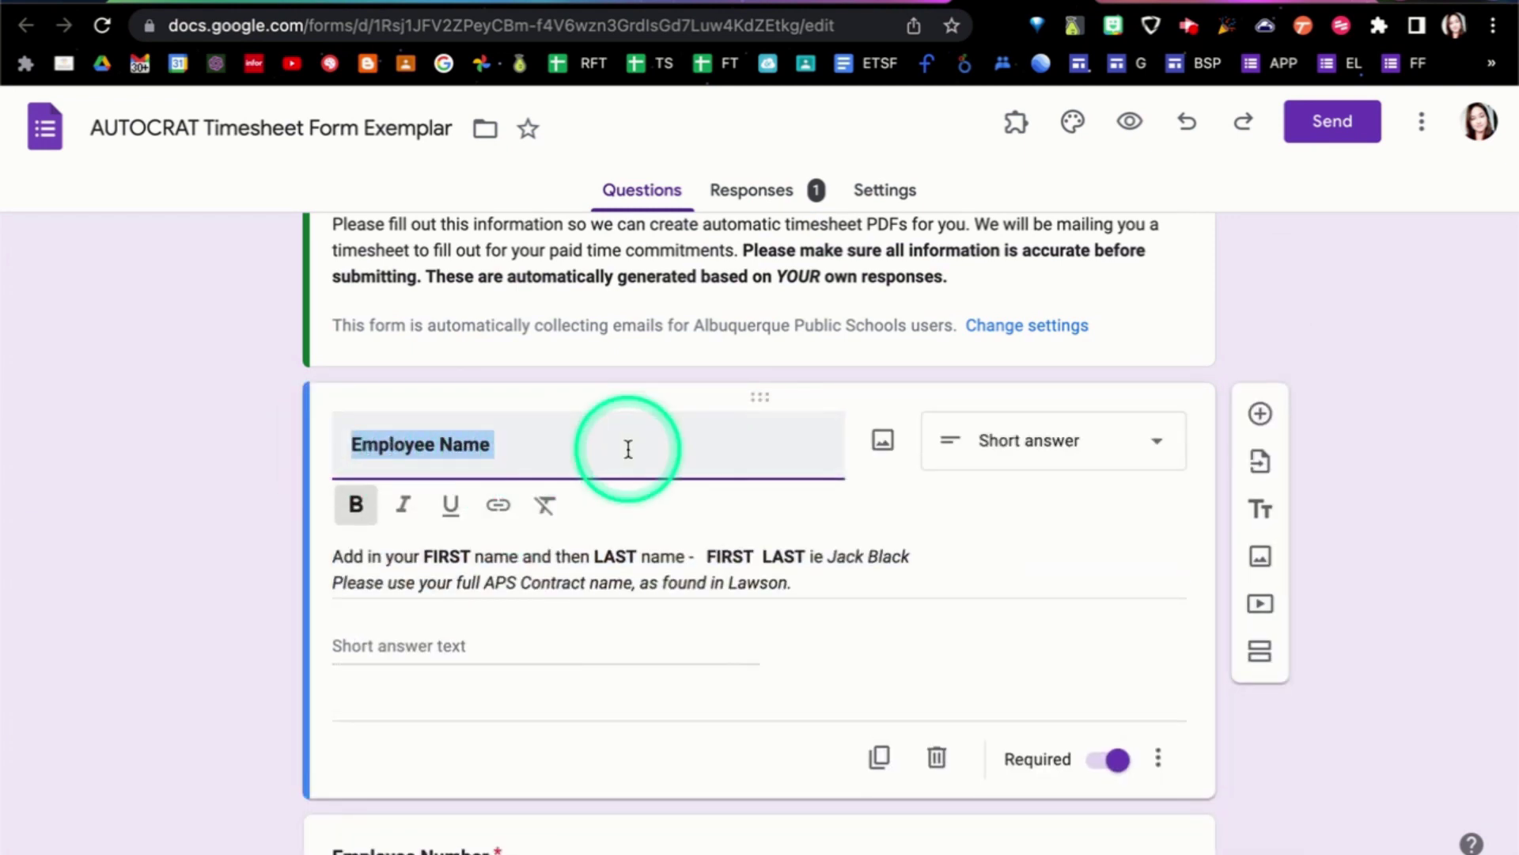
triple_click(596, 577)
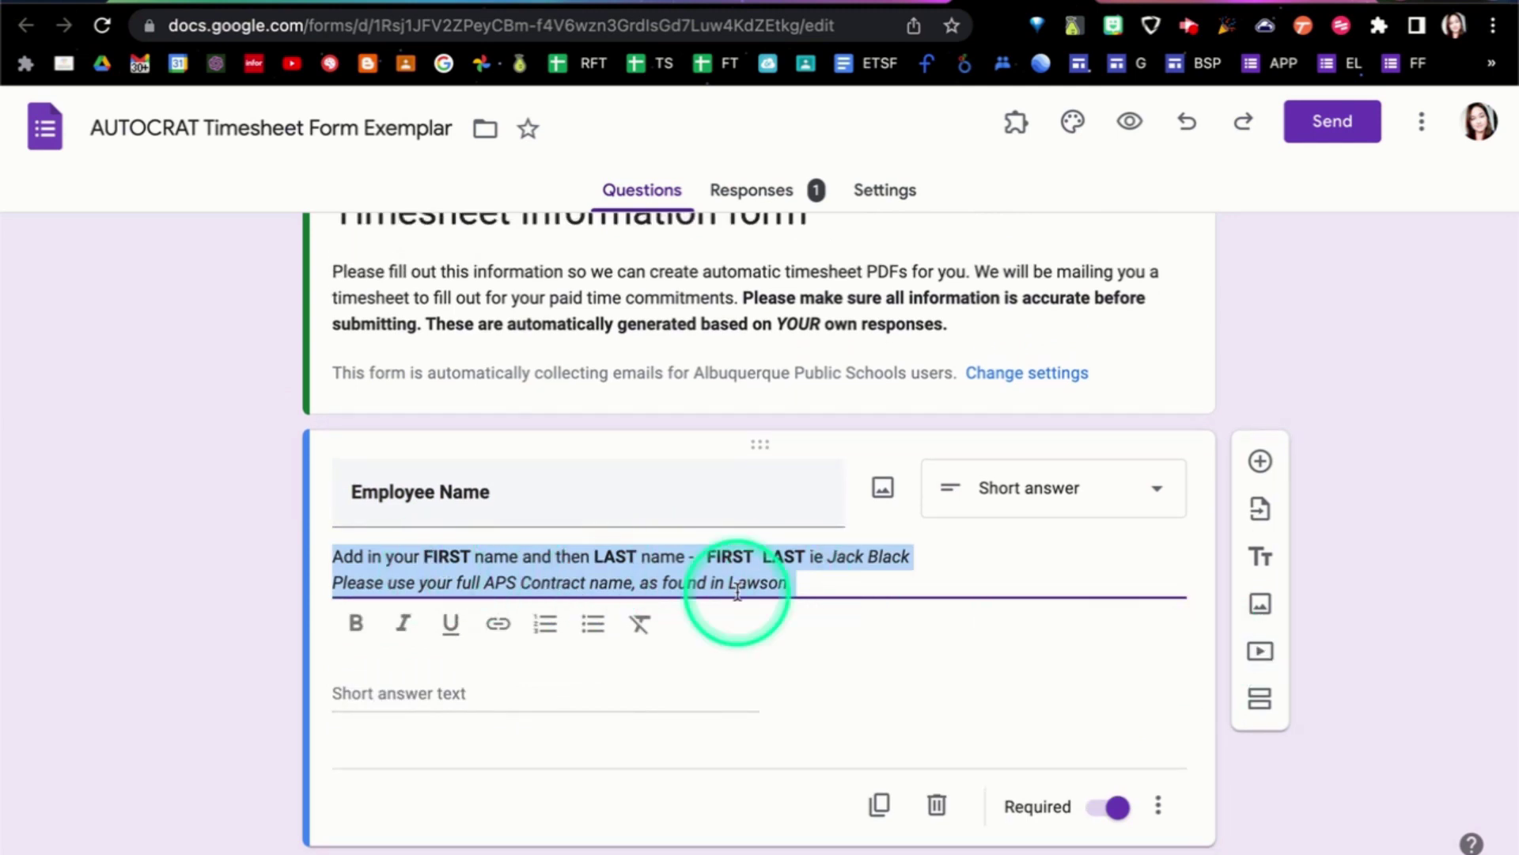
left_click(1172, 811)
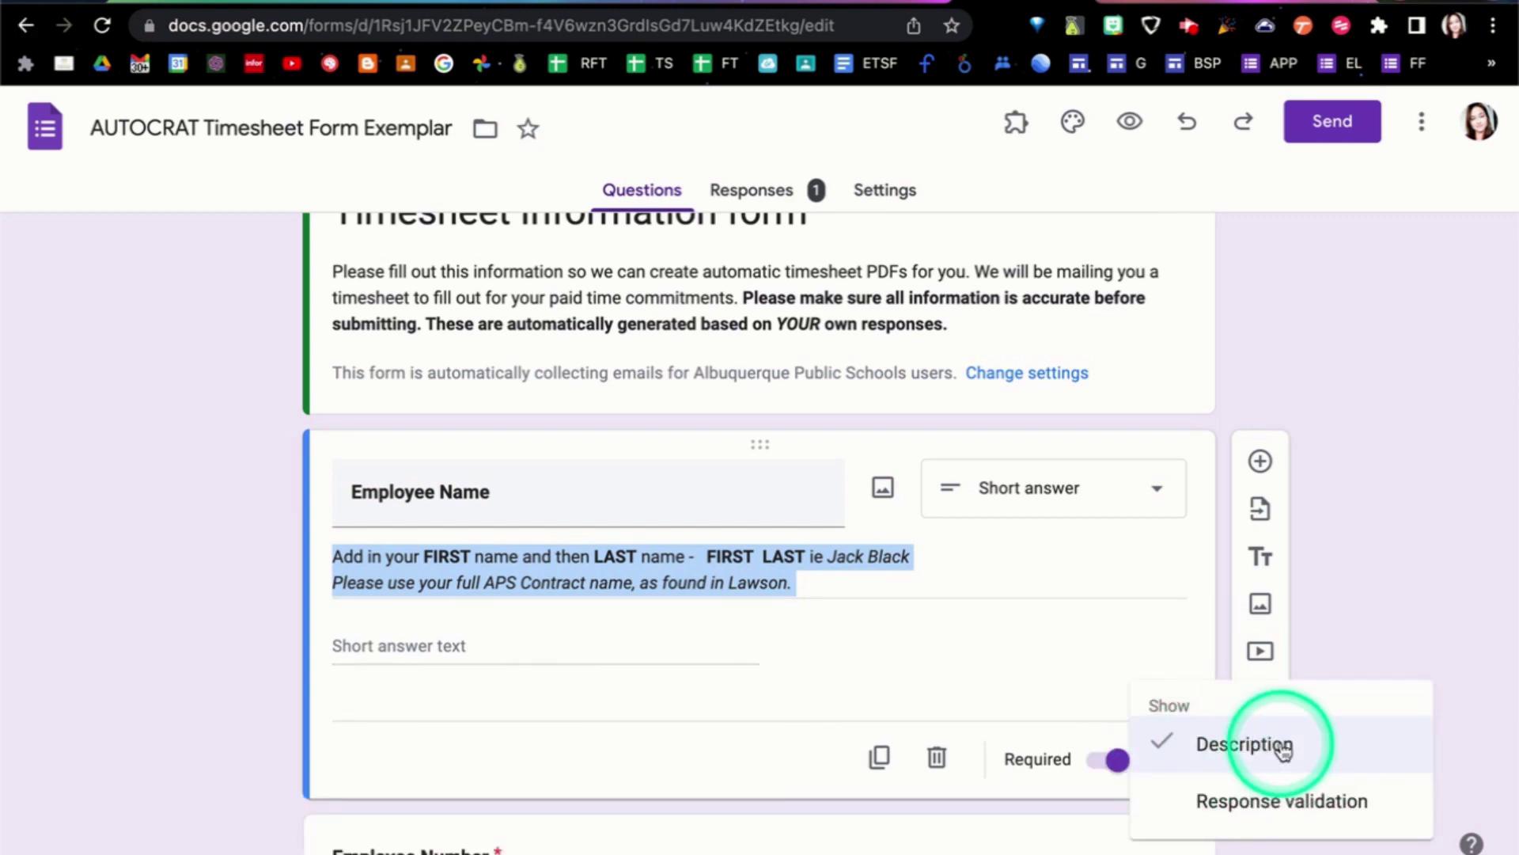
left_click(543, 481)
Step: Highlight the Employee Name and Position Title titles, then open the linked Responses spreadsheet
triple_click(515, 487)
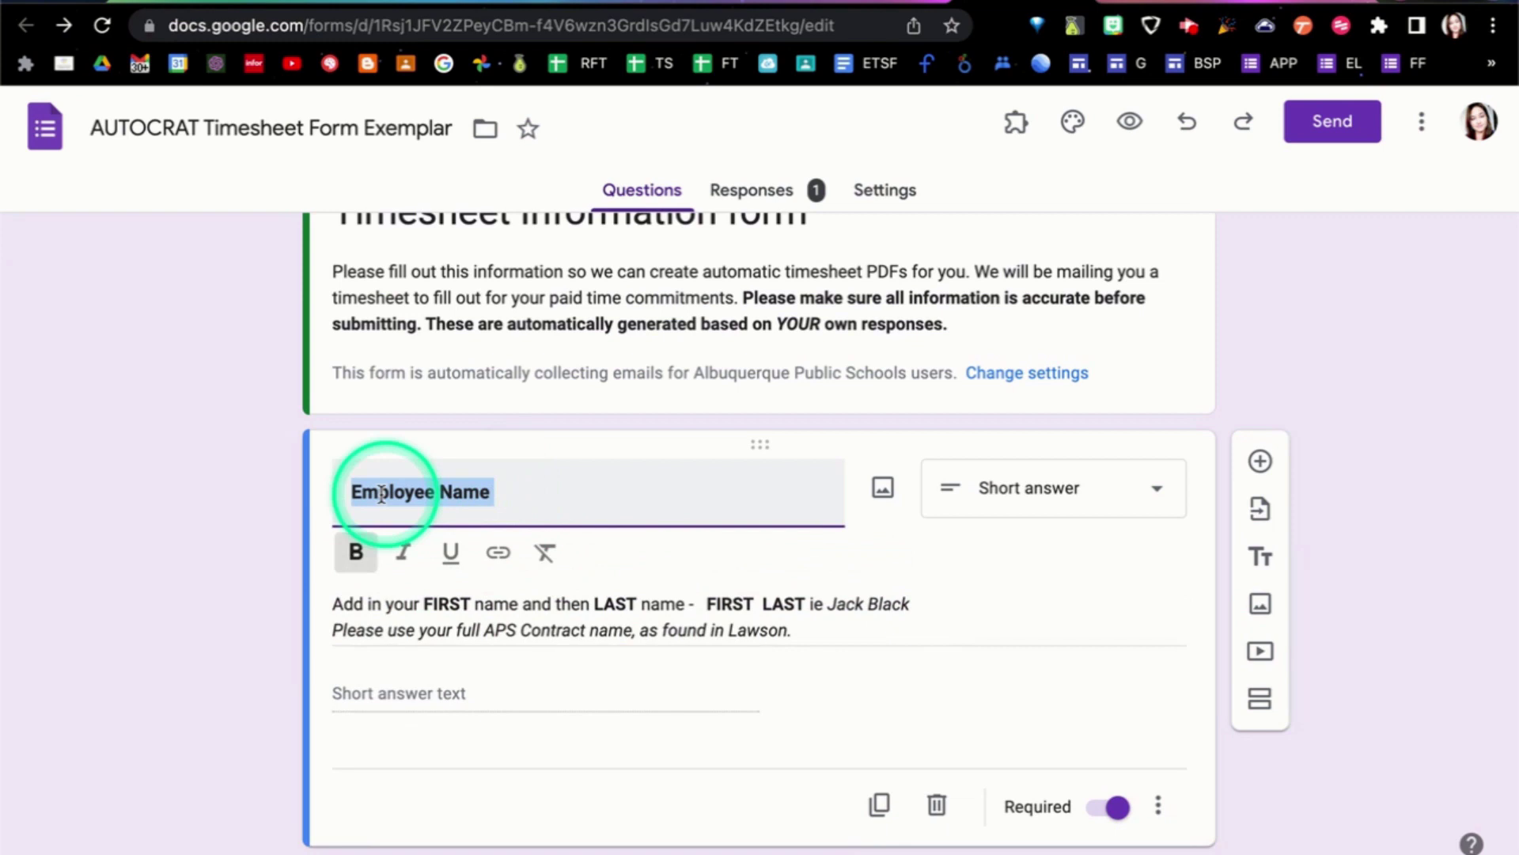
scroll(538, 436, "down", 7)
triple_click(514, 351)
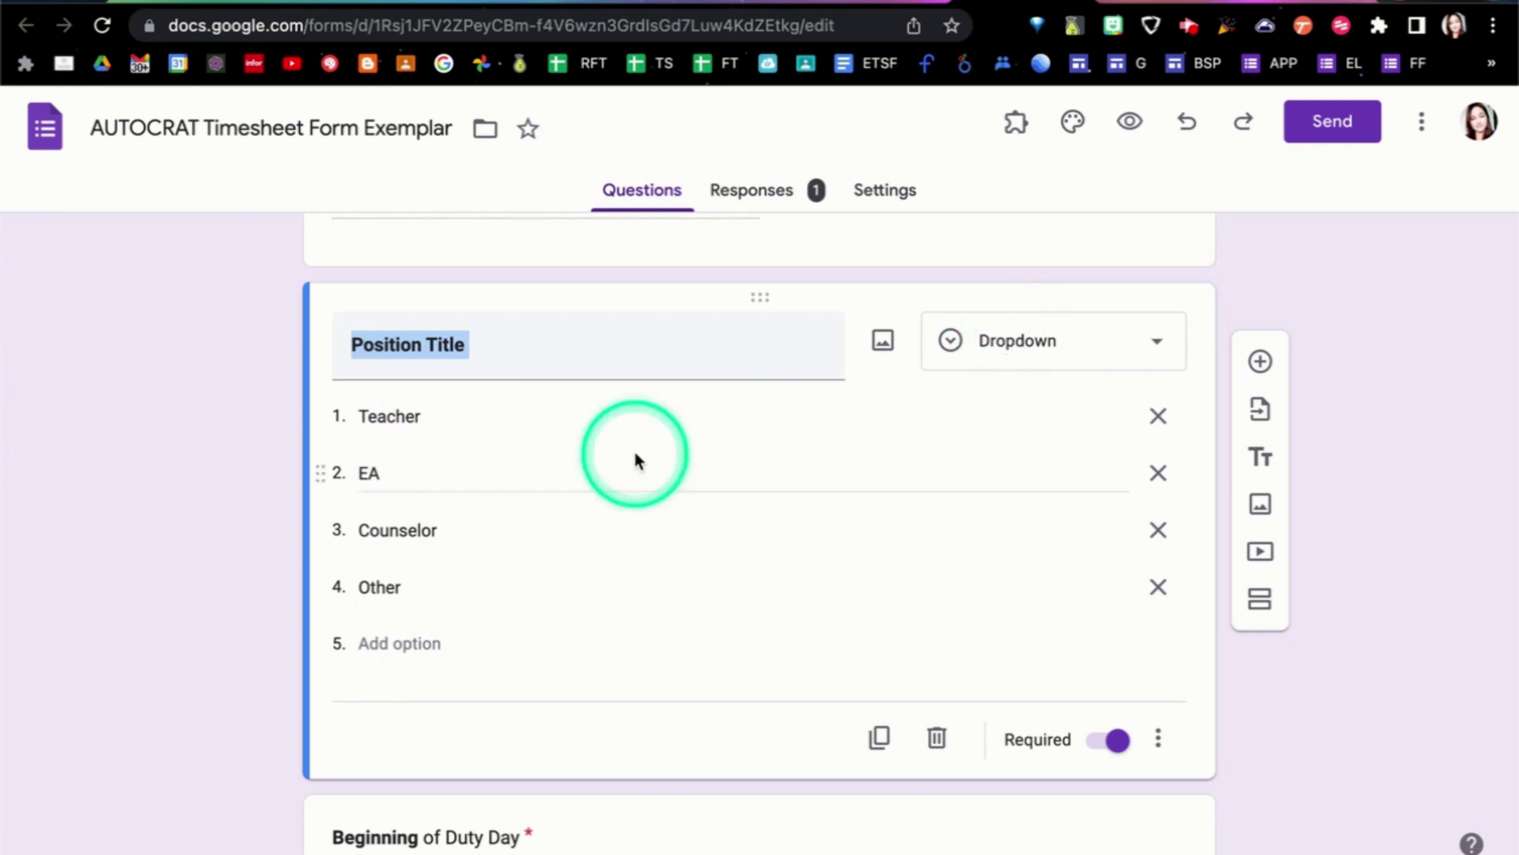
scroll(601, 475, "up", 6)
left_click(566, 494)
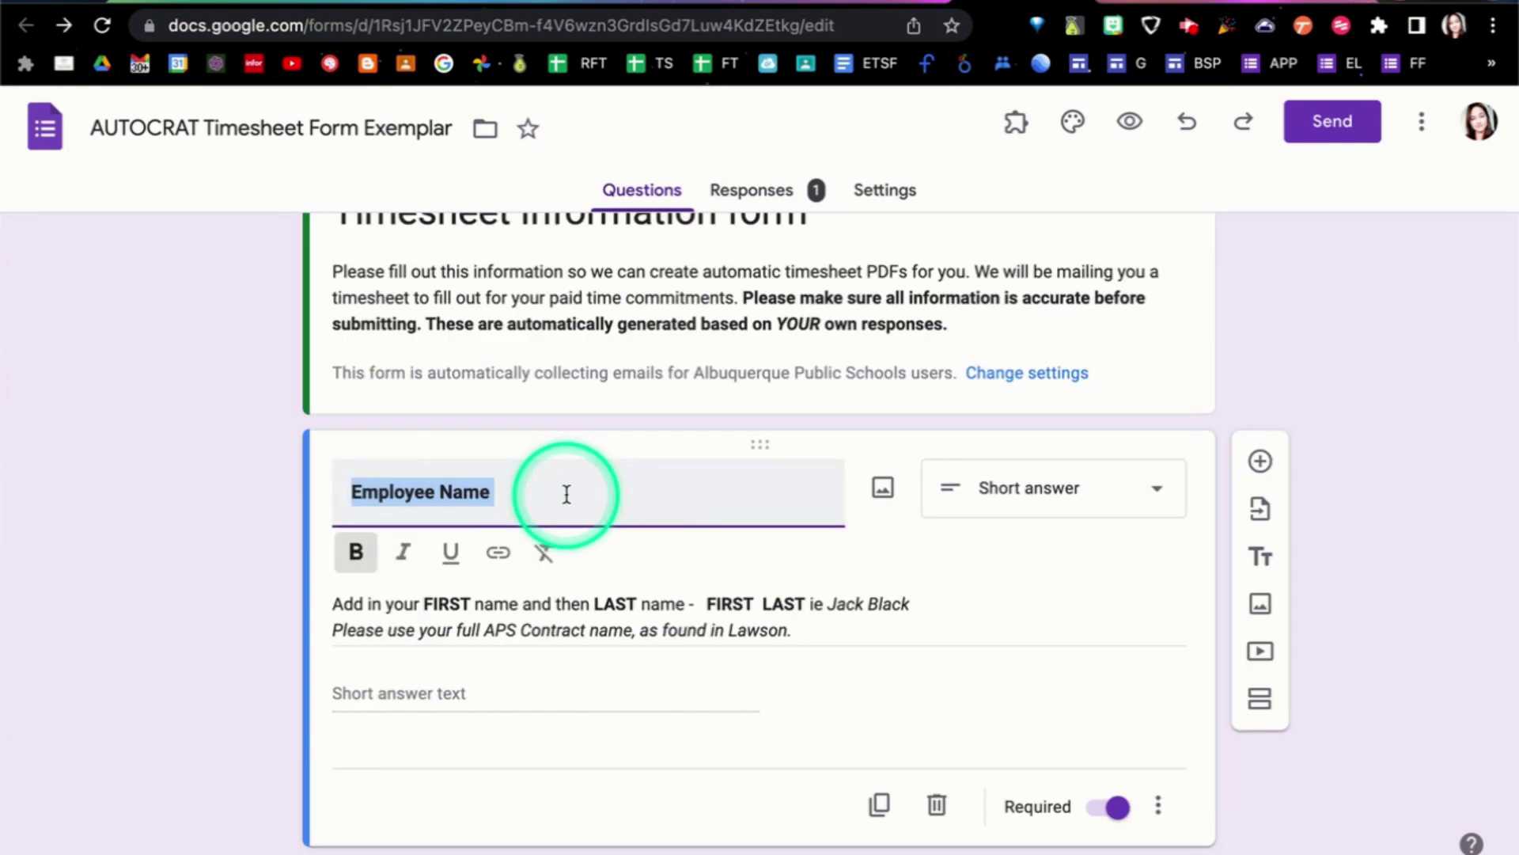
left_click(755, 192)
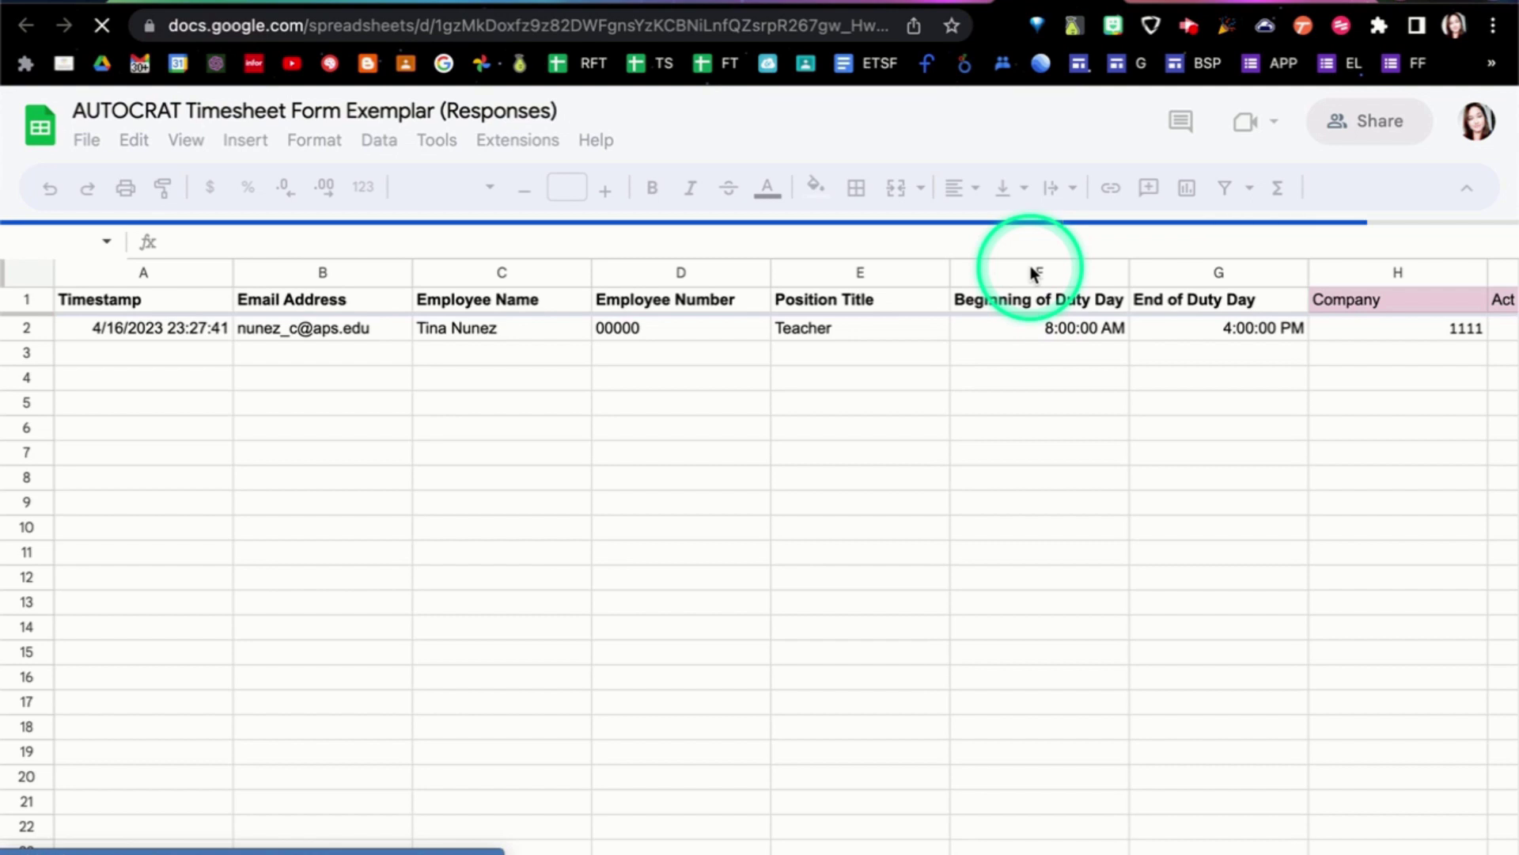
Step: Walk through response headers A1–G1, from Timestamp and Email Address to Beginning and End of Duty Day
left_click(150, 298)
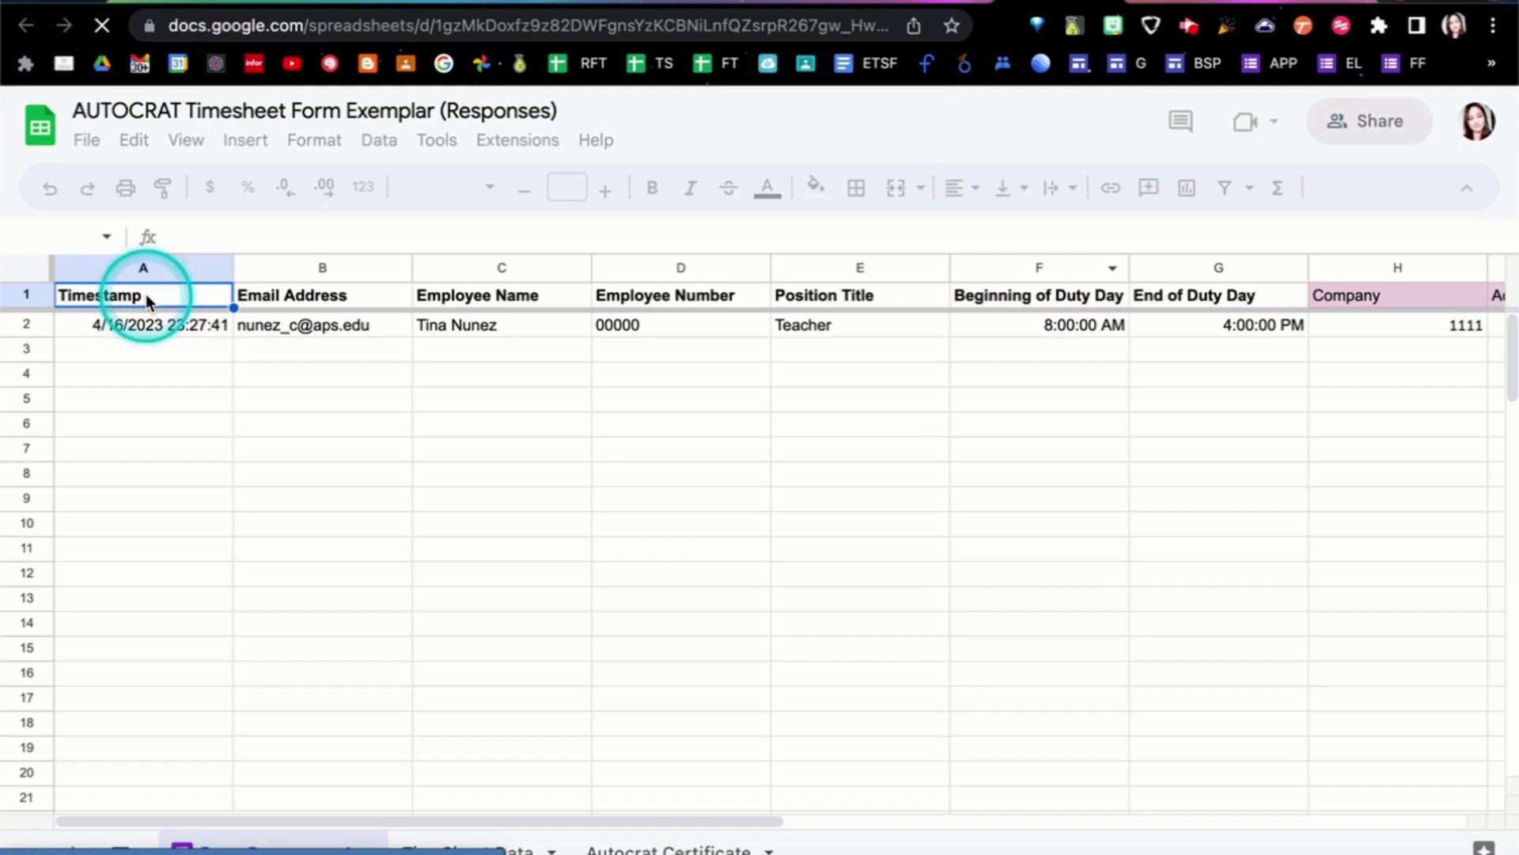
left_click(272, 301)
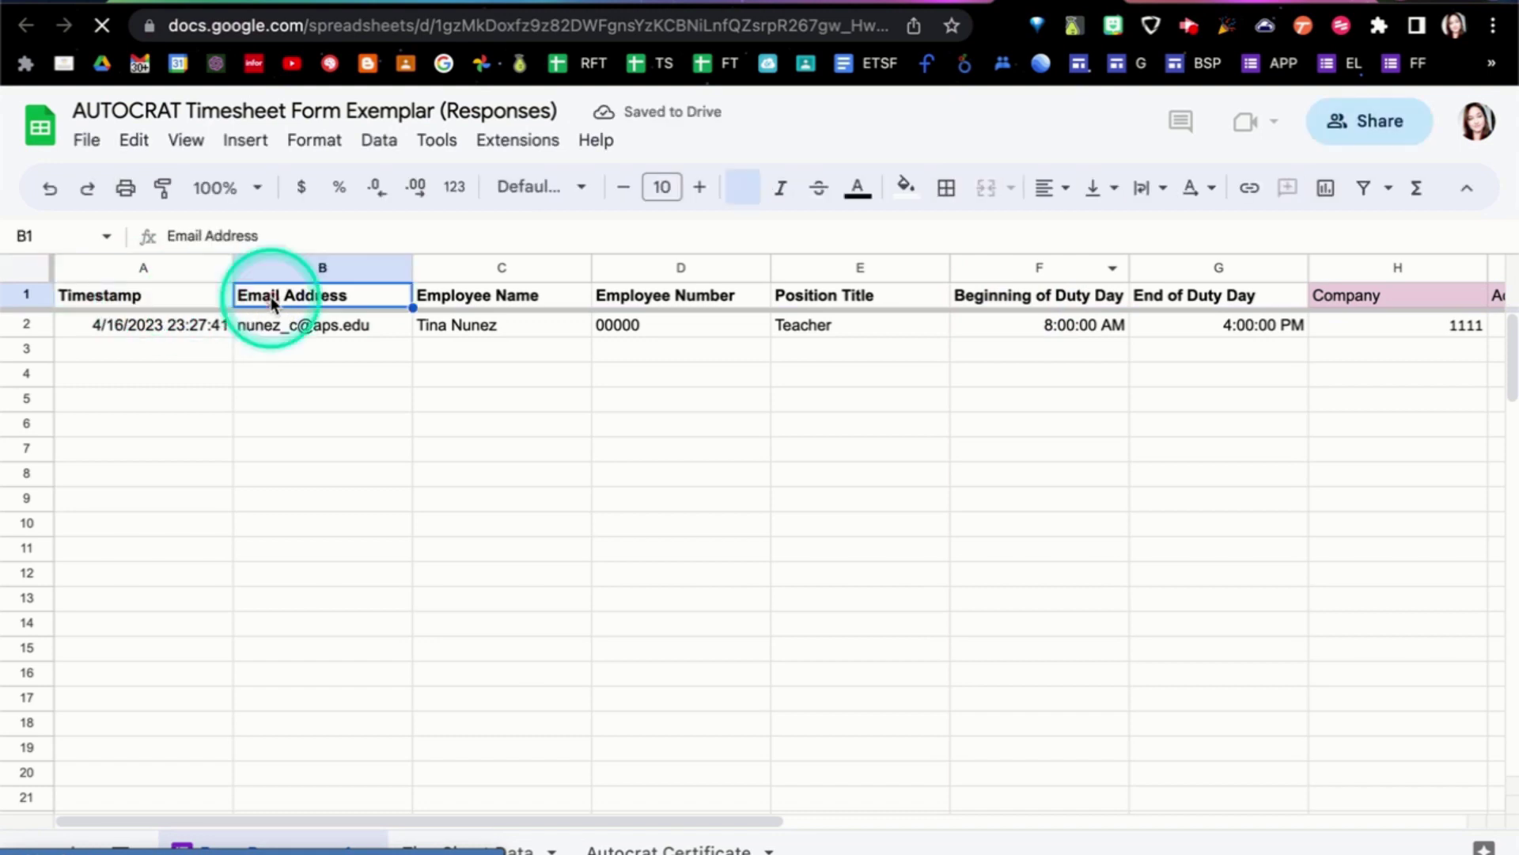
left_click(477, 307)
left_click(705, 310)
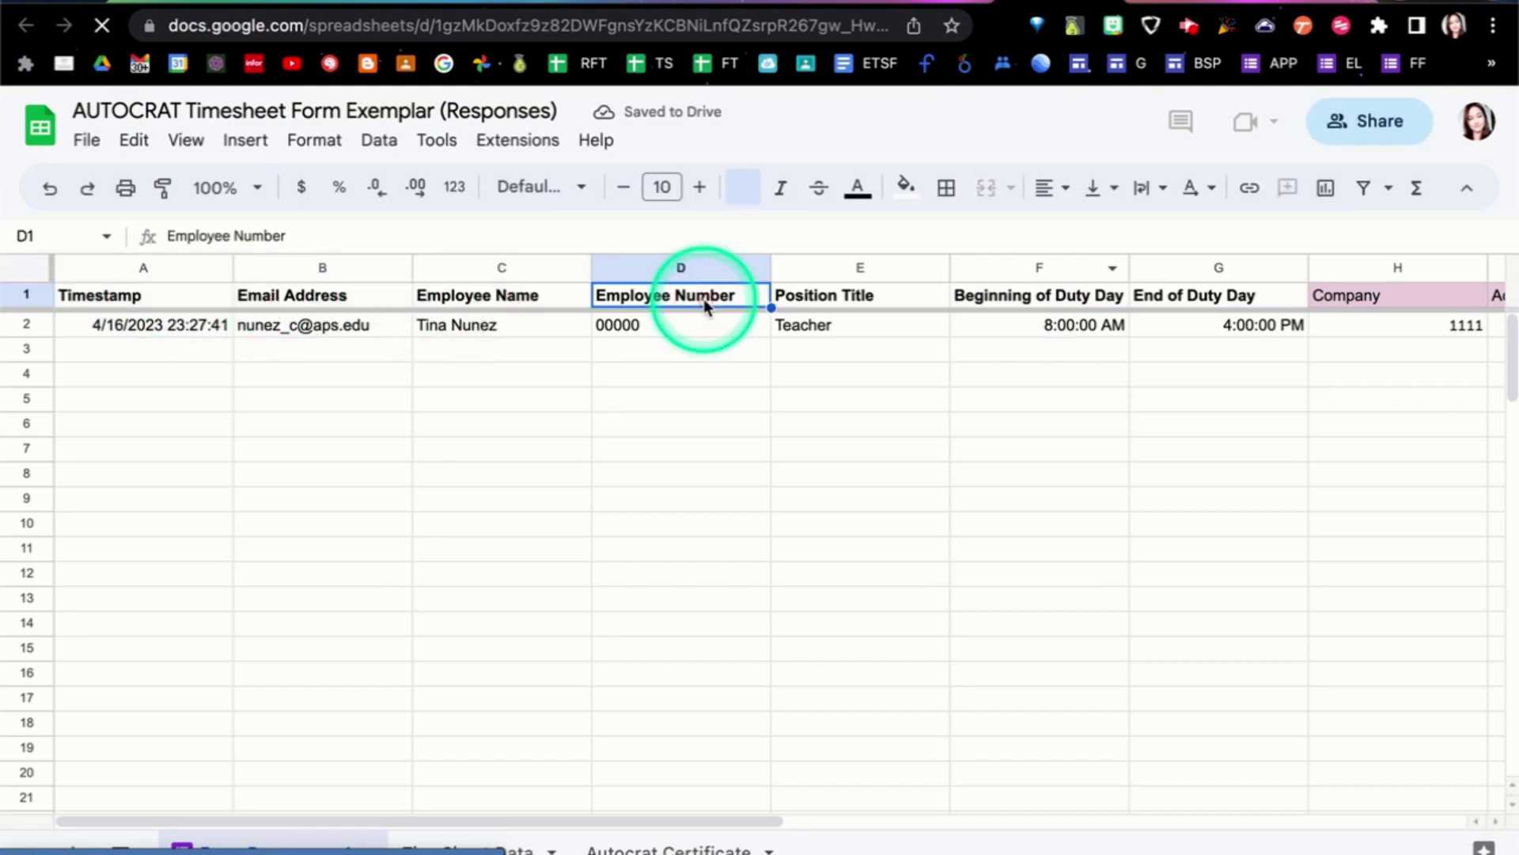
left_click(866, 307)
left_click(1029, 302)
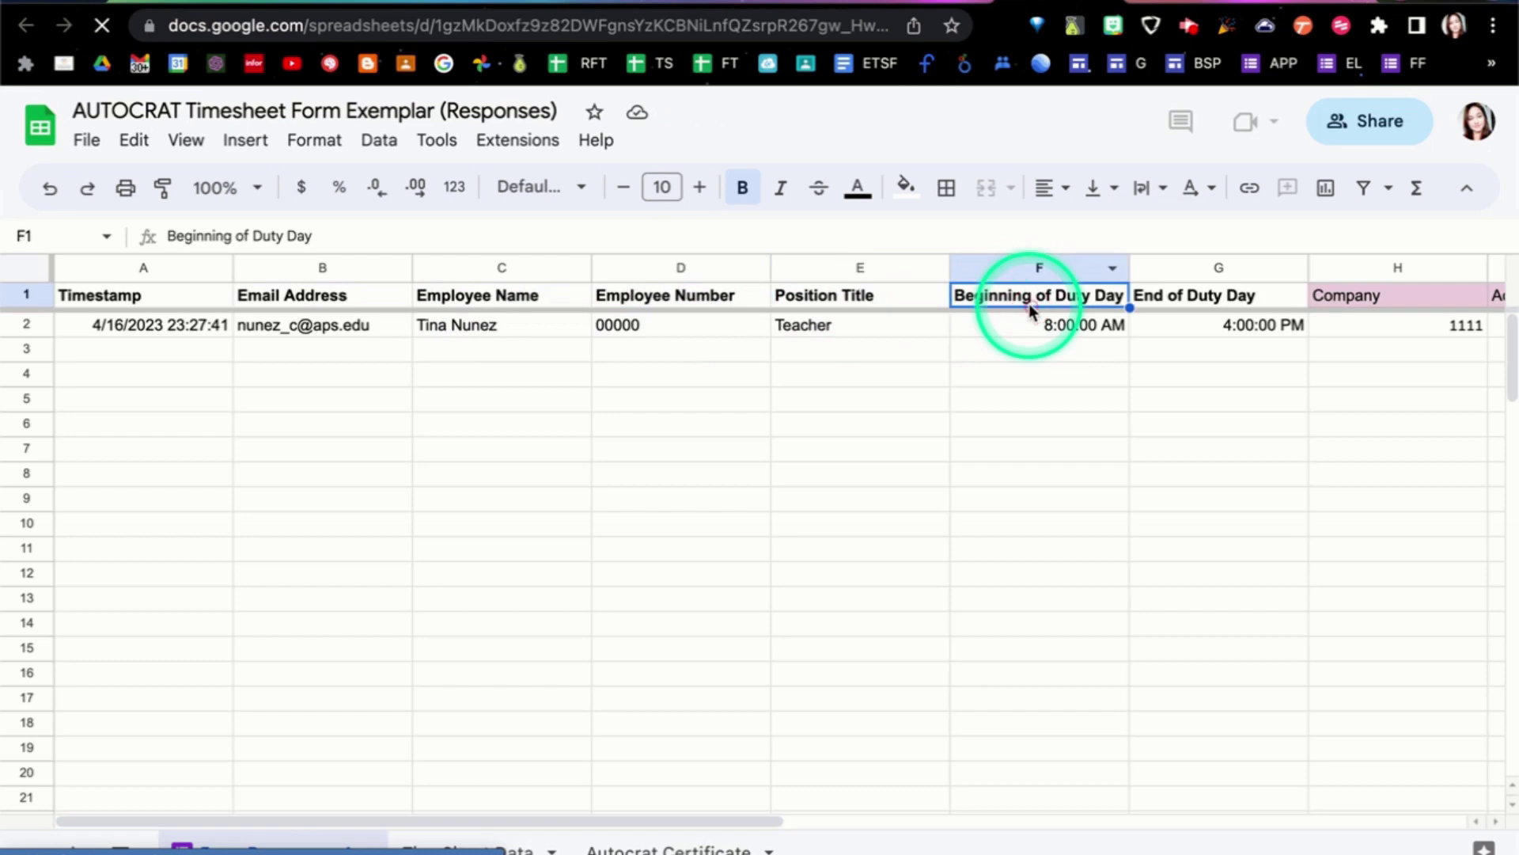
left_click(1179, 309)
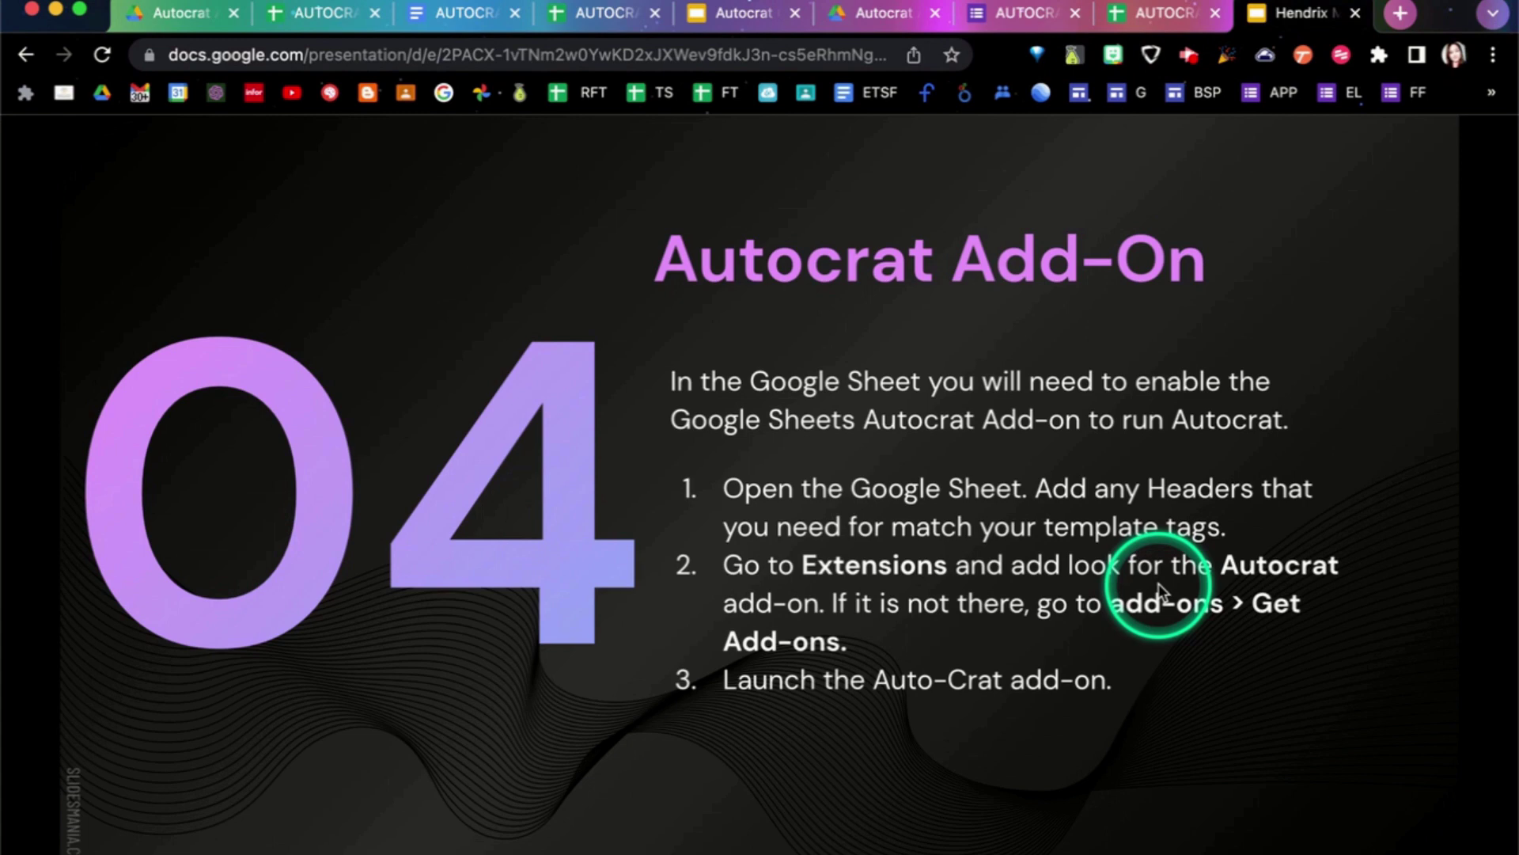
Step: Go through the response headers, including Company, Act Unit, Account, Sub Account, Activity and Category
key("ctrl+shift+Tab")
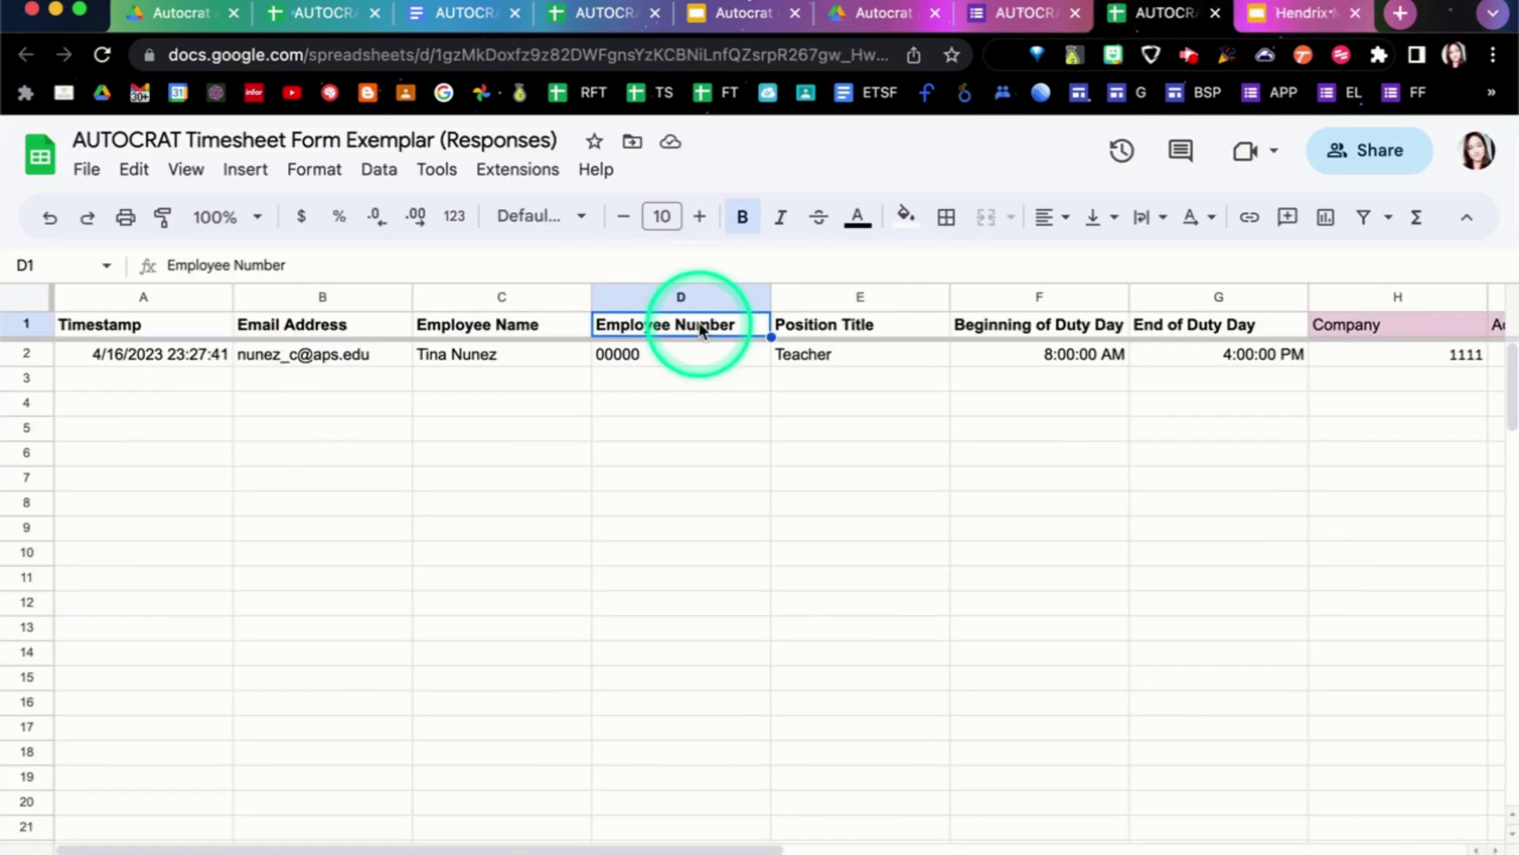
left_click(160, 329)
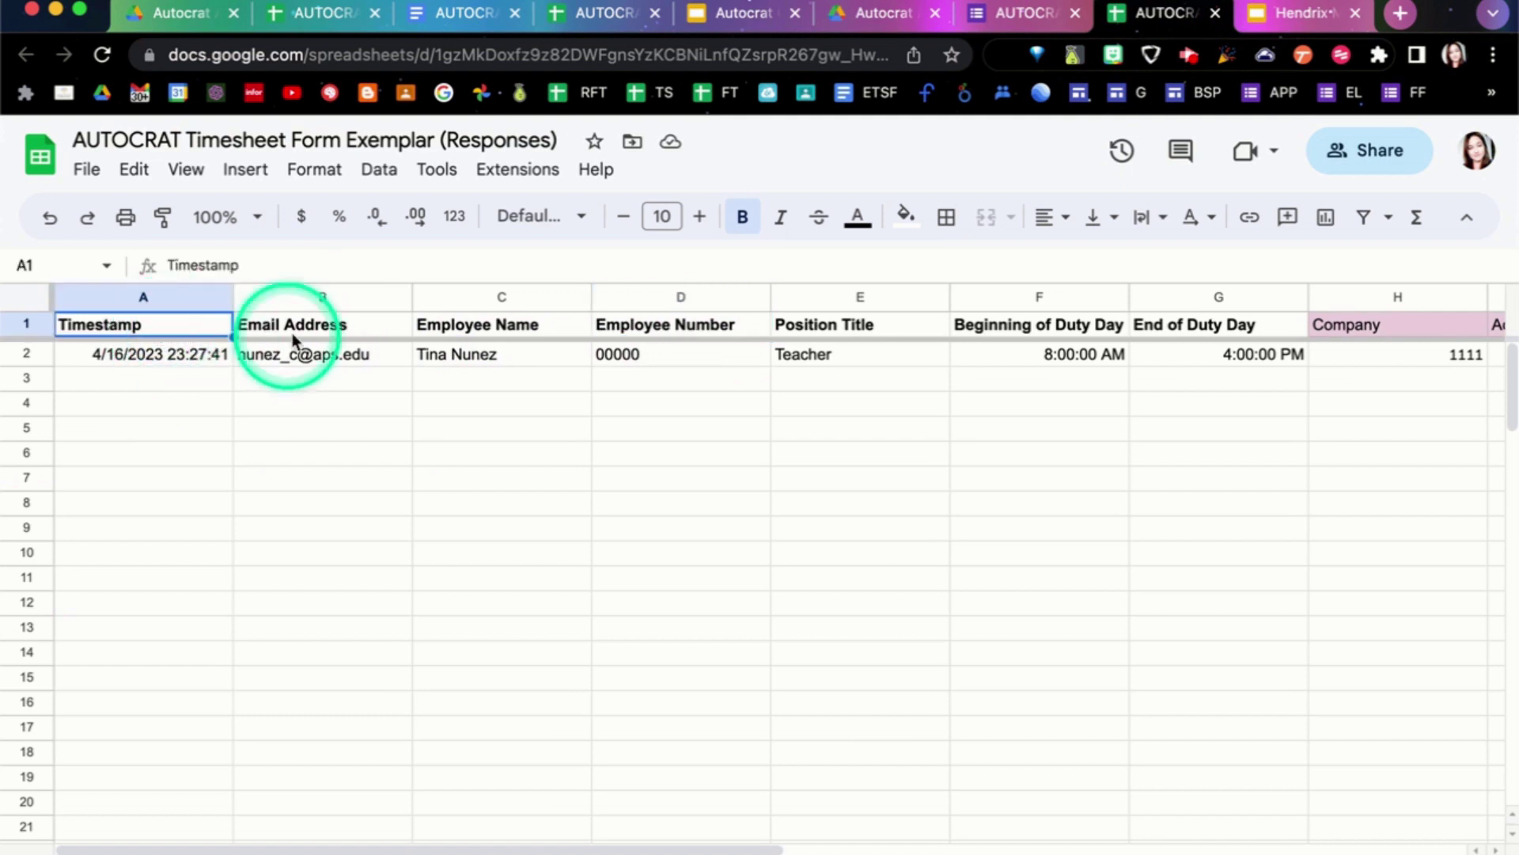
left_click(294, 339)
left_click(507, 330)
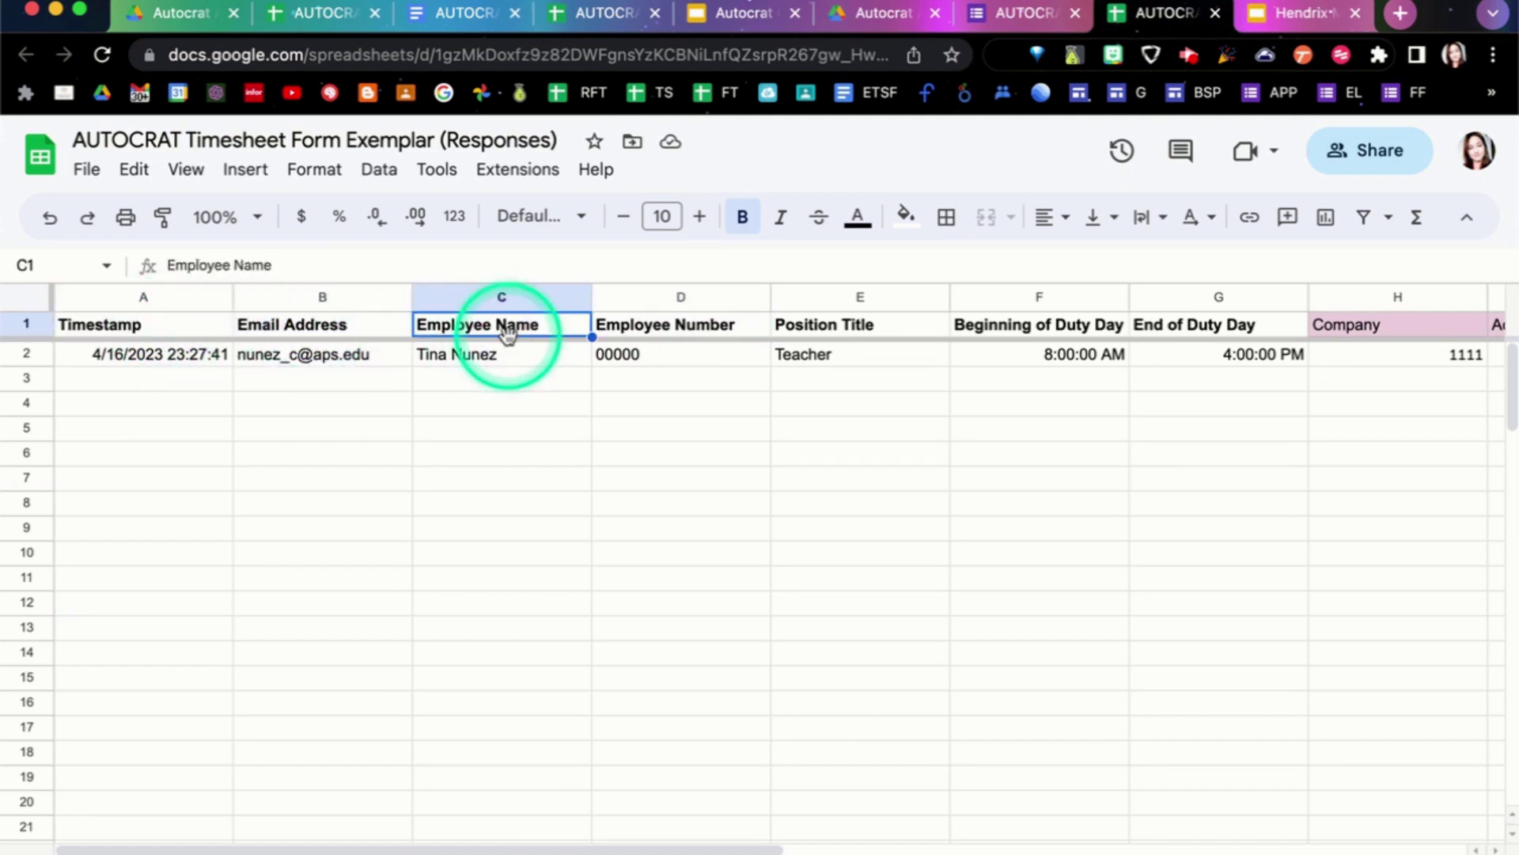
key("Right")
key("Right")
key("Right")
key("Right")
key("Right")
key("Right")
key("Right")
left_click(310, 333)
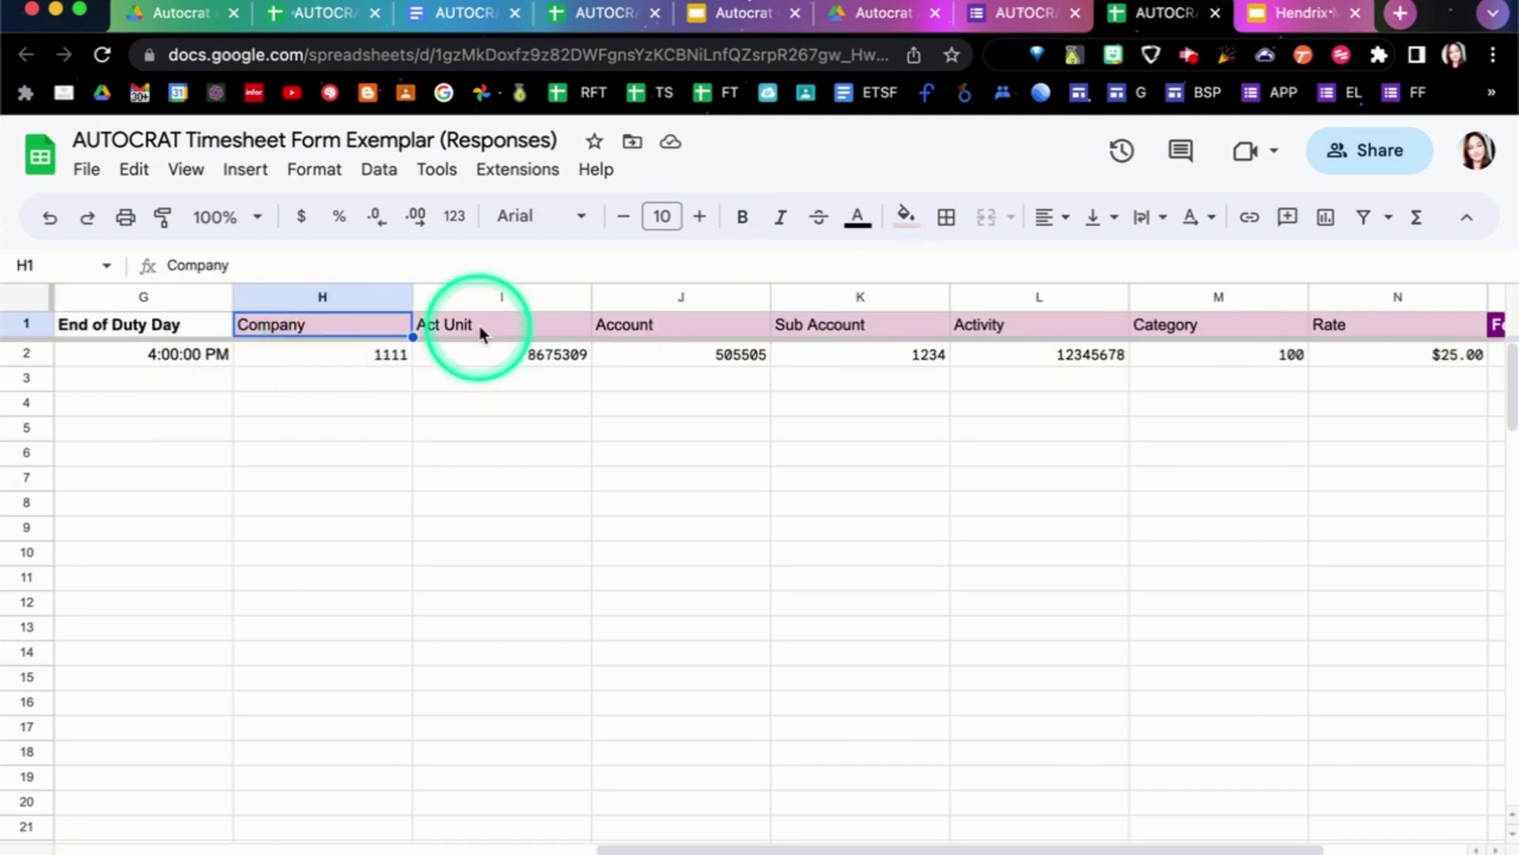
left_click(500, 331)
left_click(668, 329)
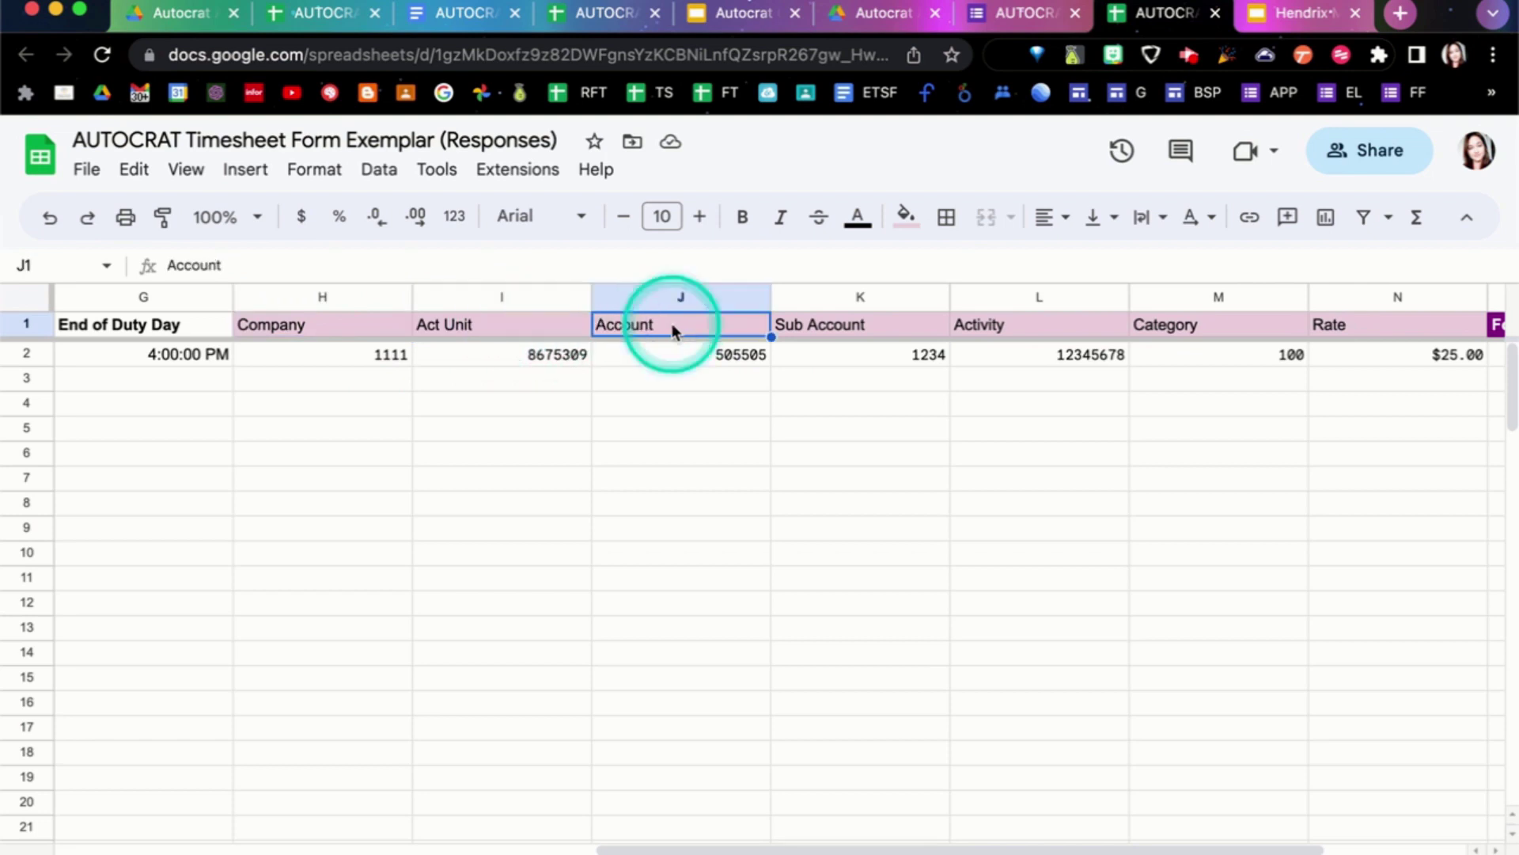
left_click(863, 325)
left_click(1006, 336)
left_click(1185, 332)
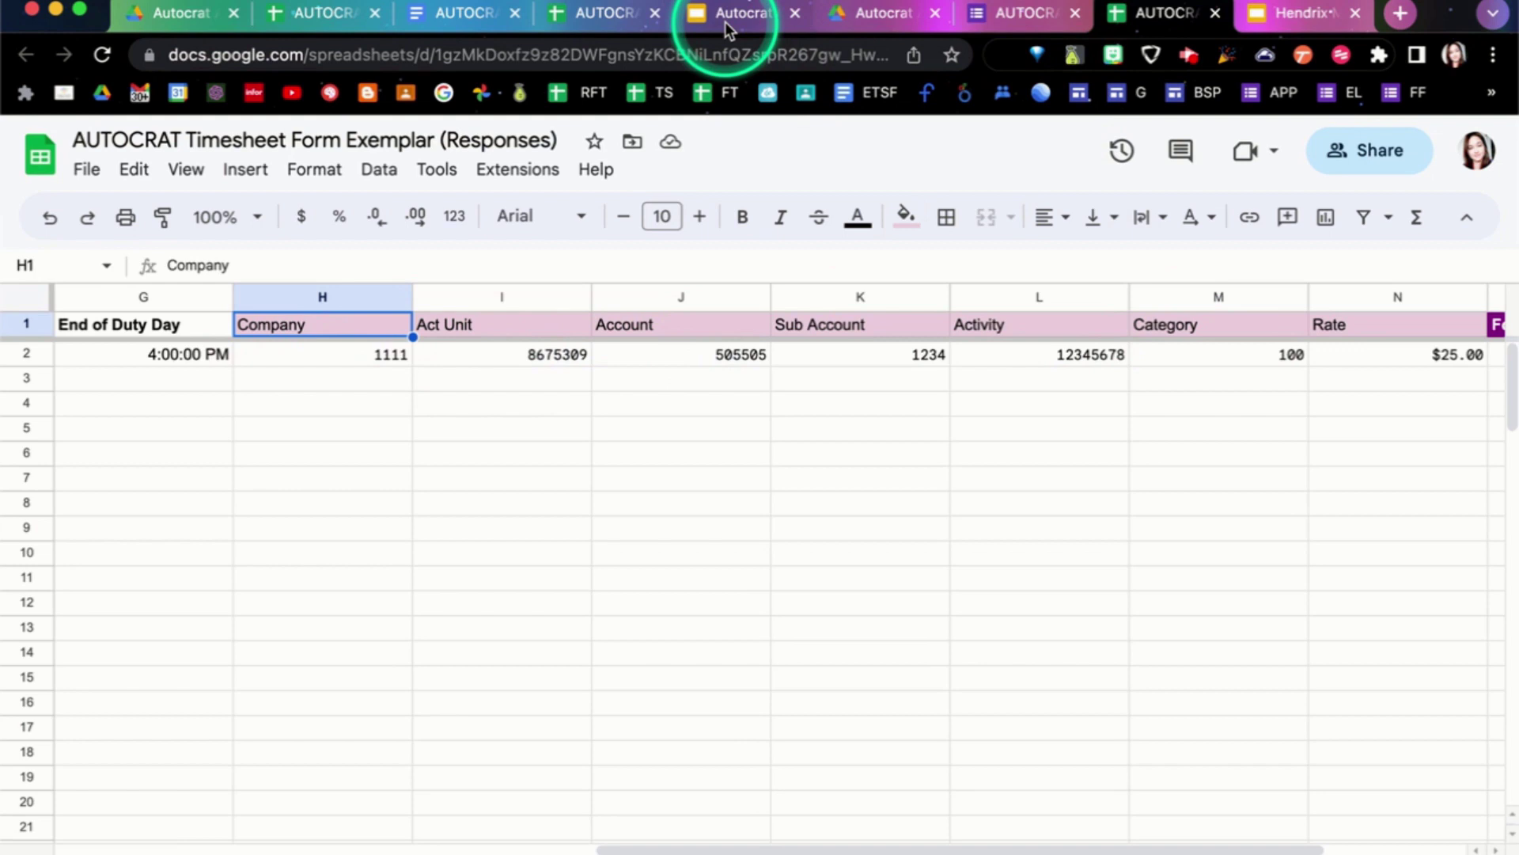
Step: Point out the template's <<Unit>>, <<Act>> and <<Sub>> tags in E4–G4, then return to the responses sheet
left_click(590, 13)
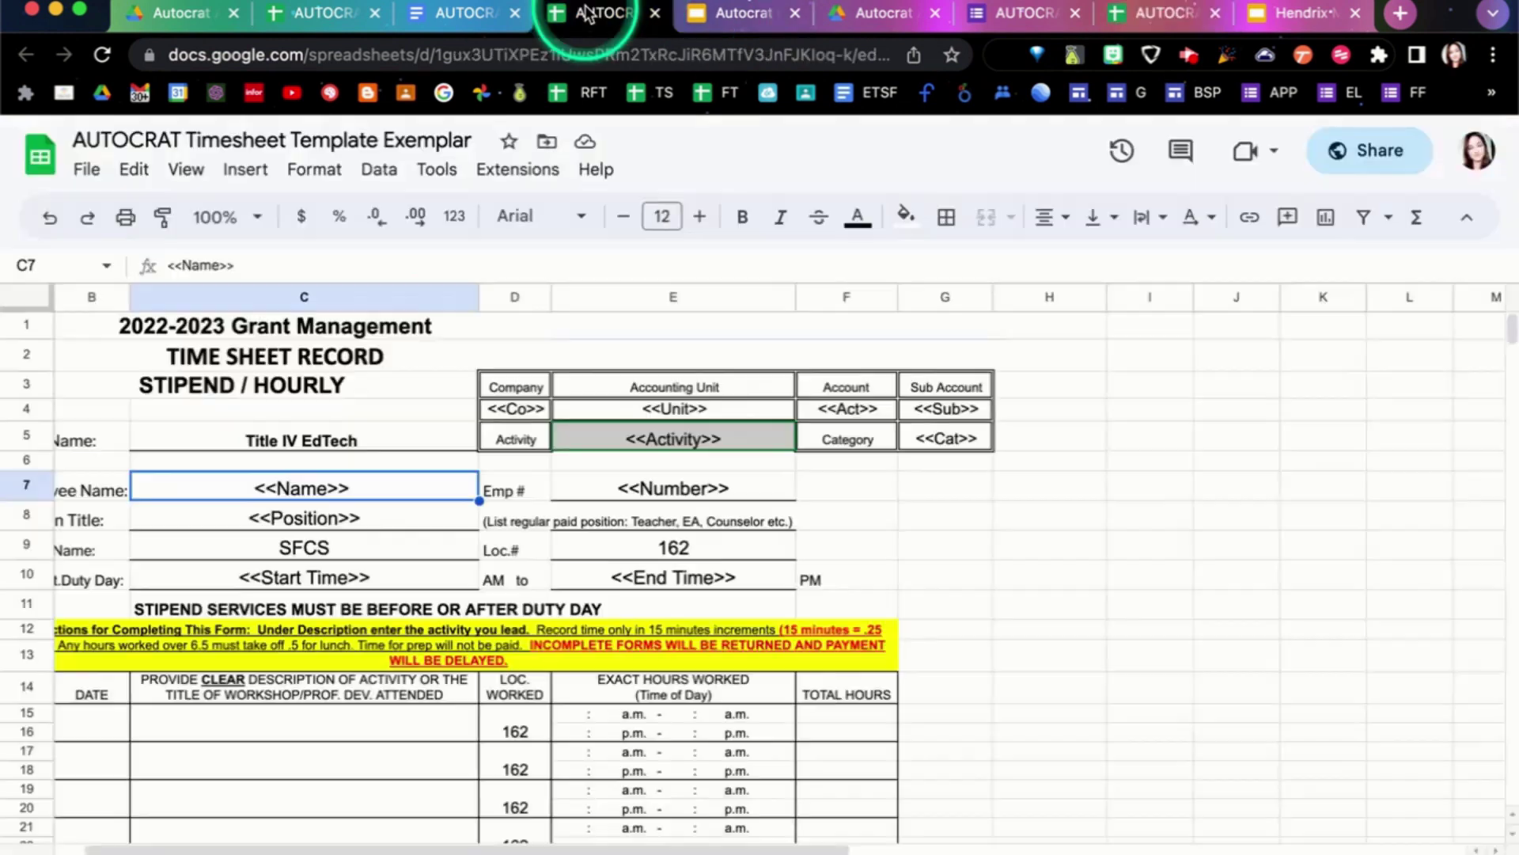
left_click(690, 405)
left_click(851, 408)
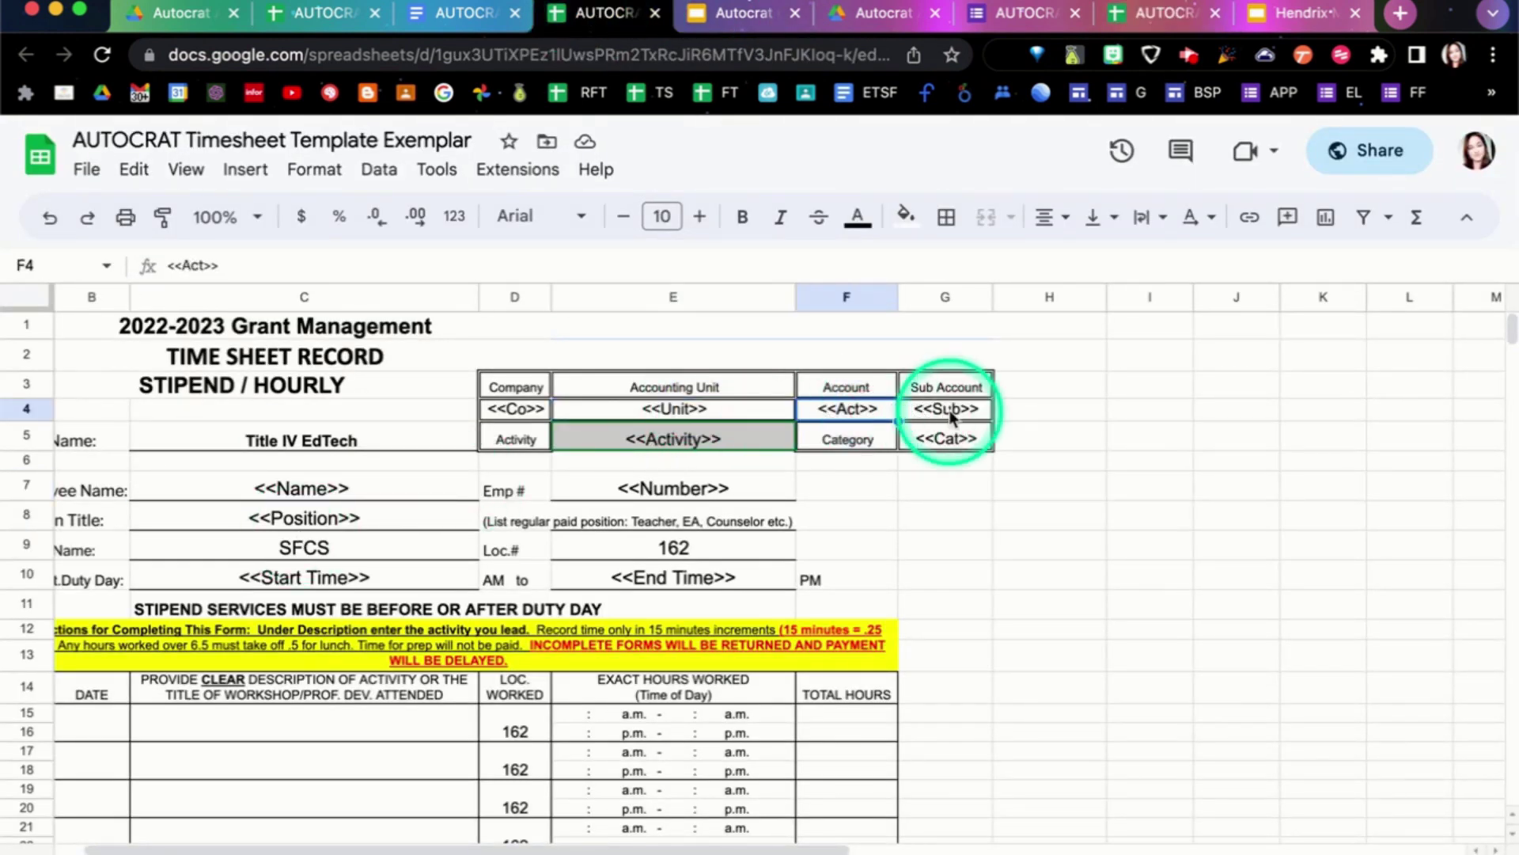
left_click(946, 413)
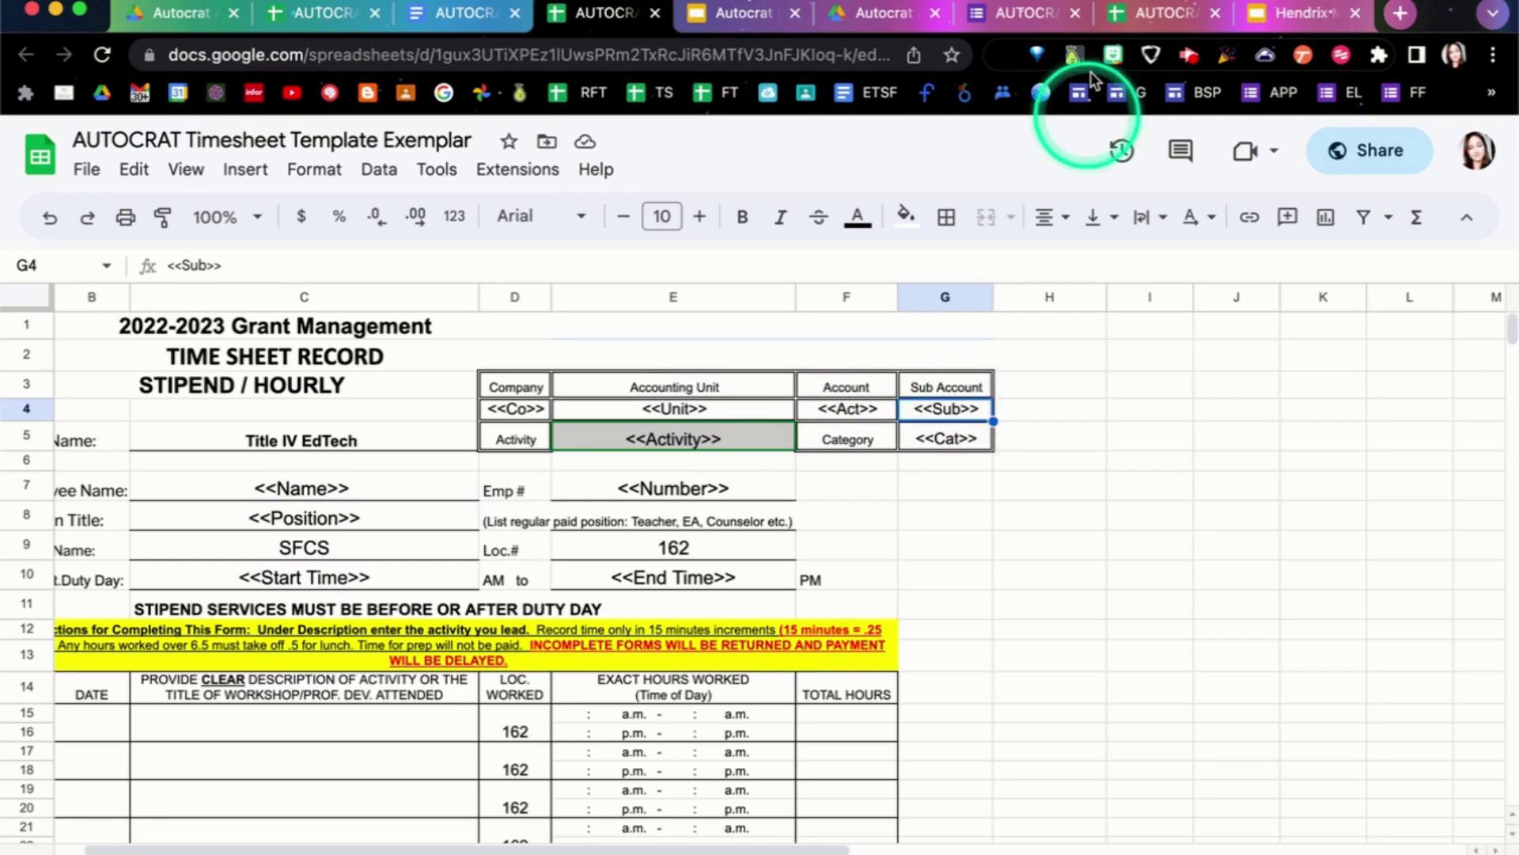
left_click(1025, 13)
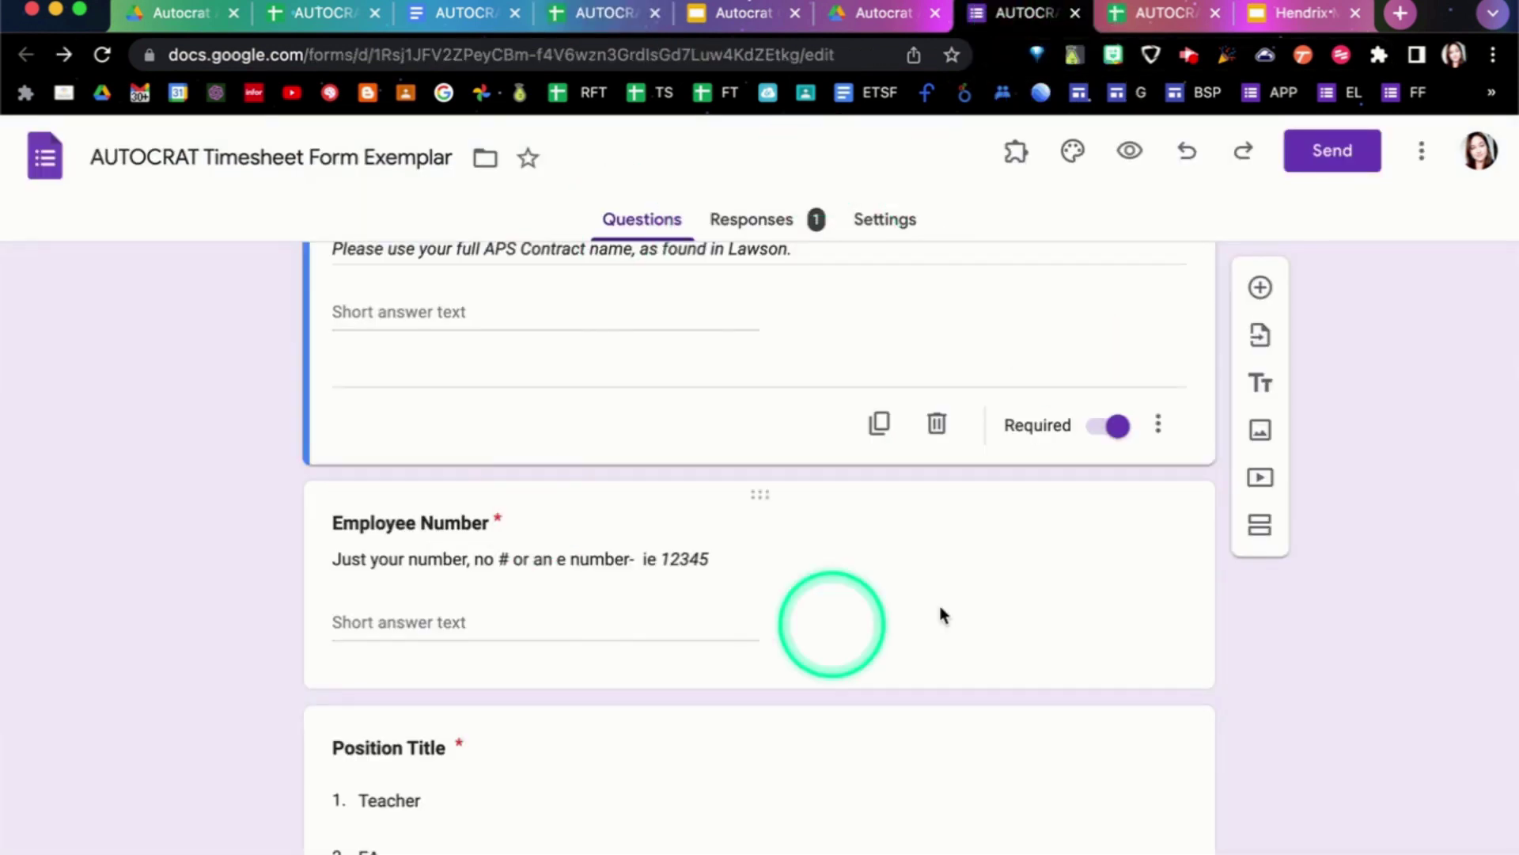
left_click(1152, 14)
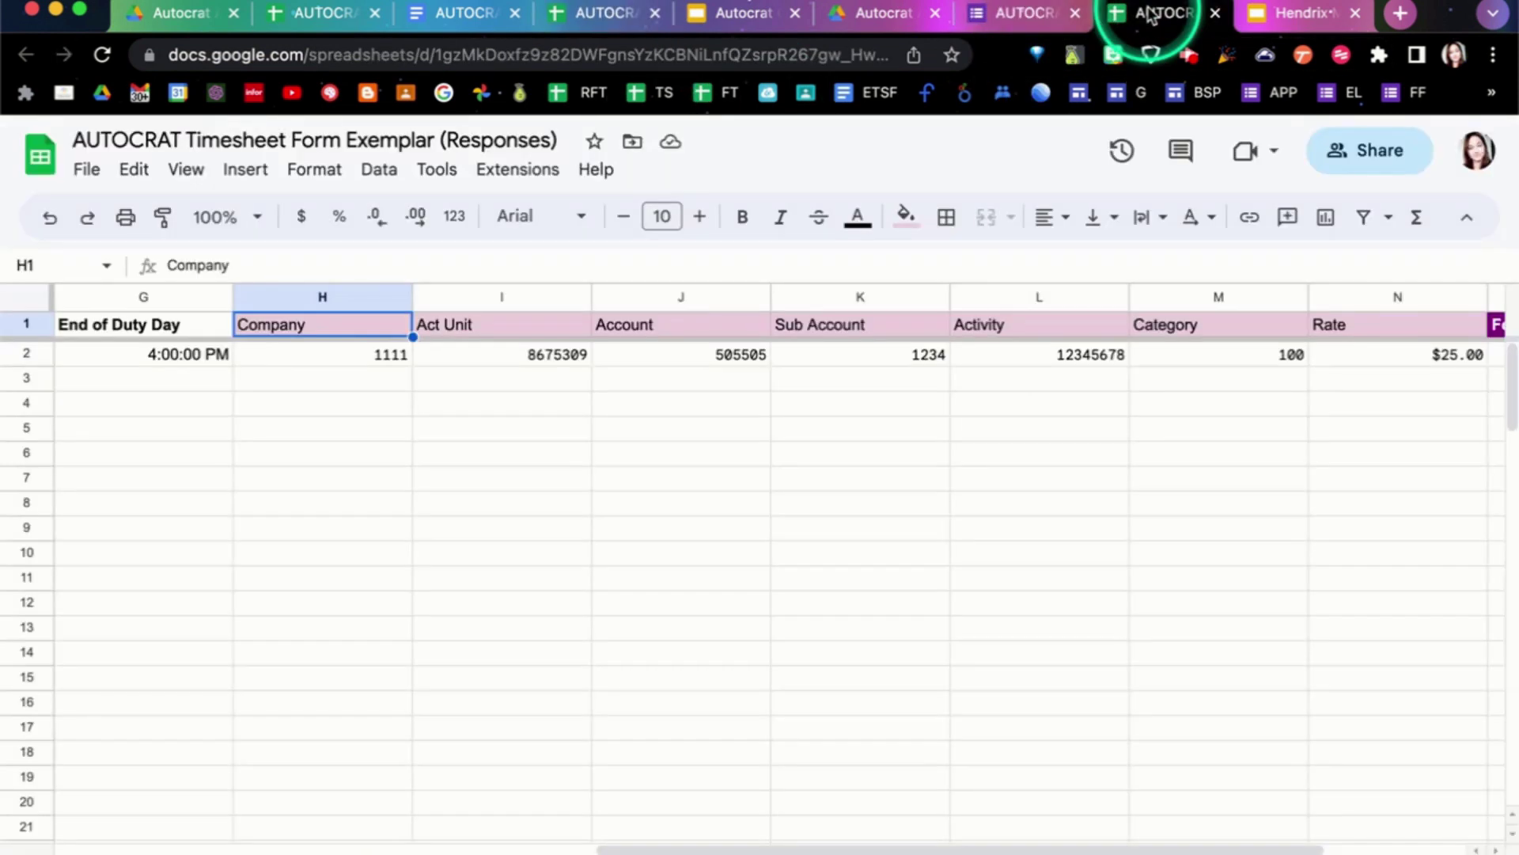
scroll(1208, 375, "left", 10)
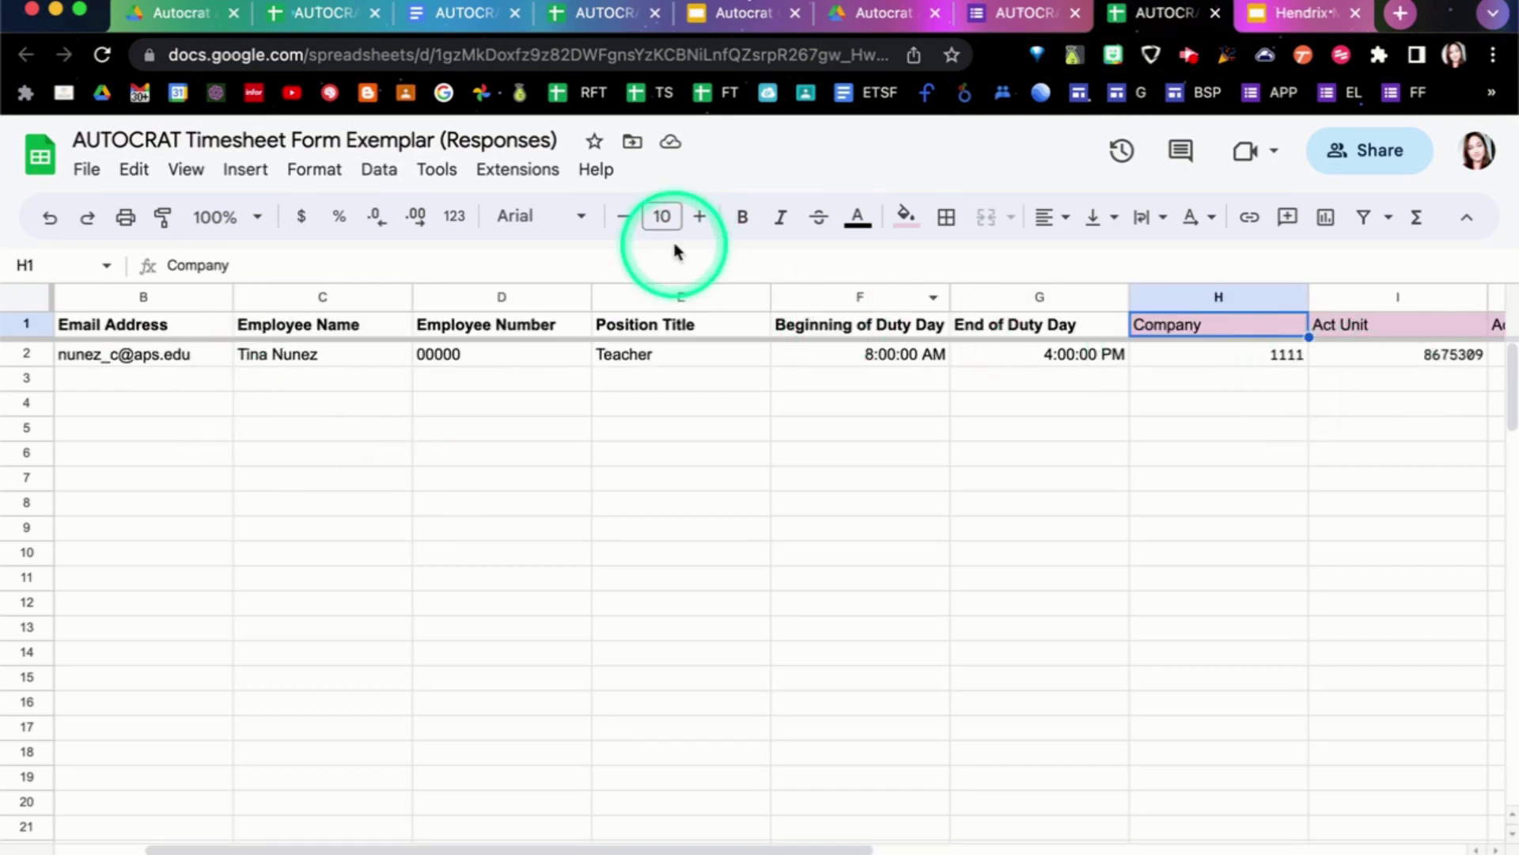
Step: Launch Autocrat from the Extensions menu after a brief look at the add-on marketplace
left_click(504, 170)
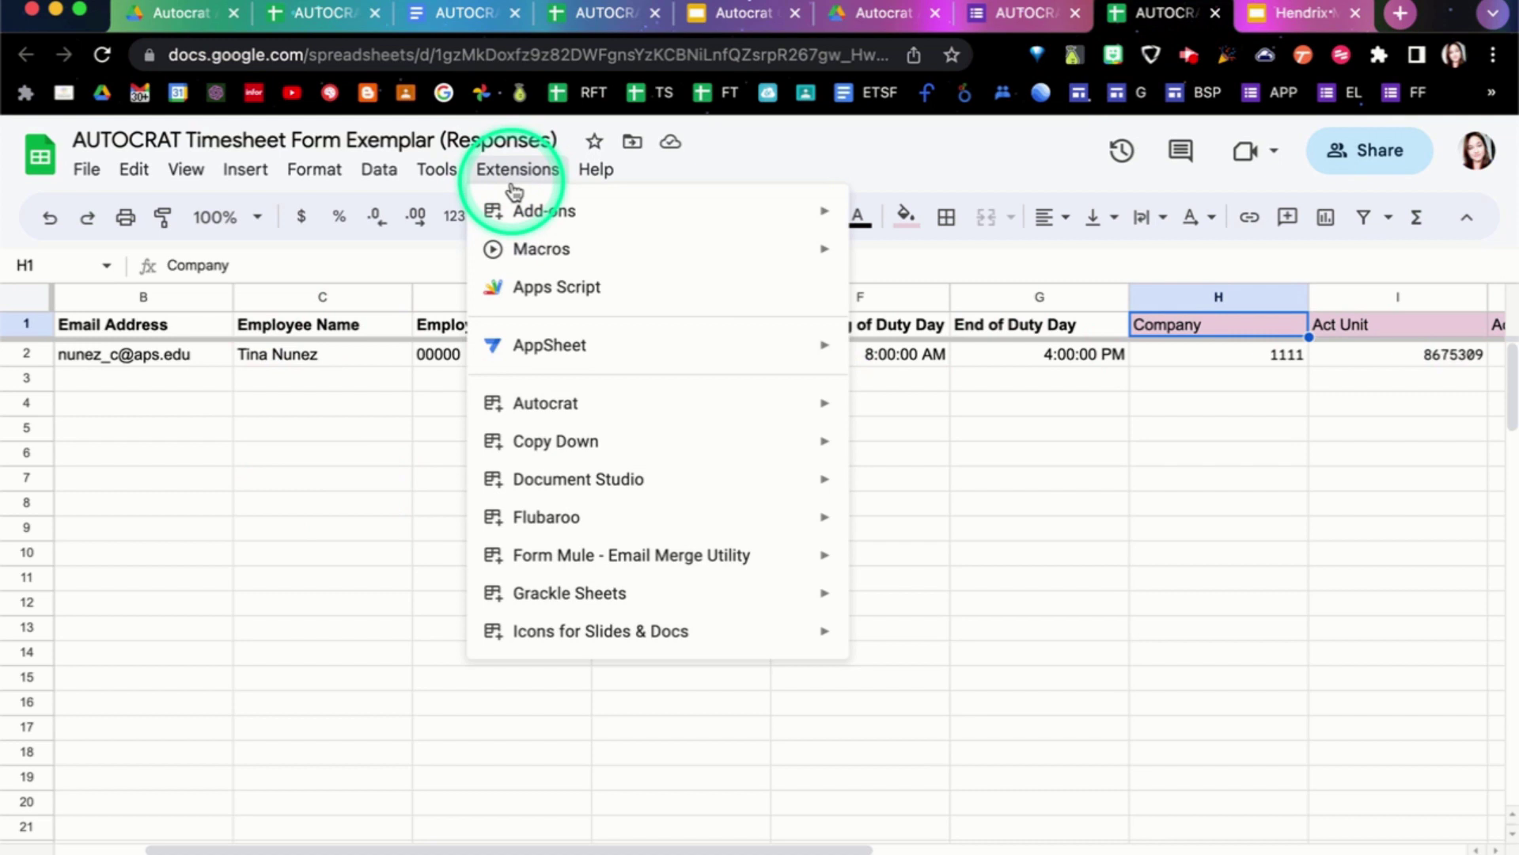
mouse_move(546, 409)
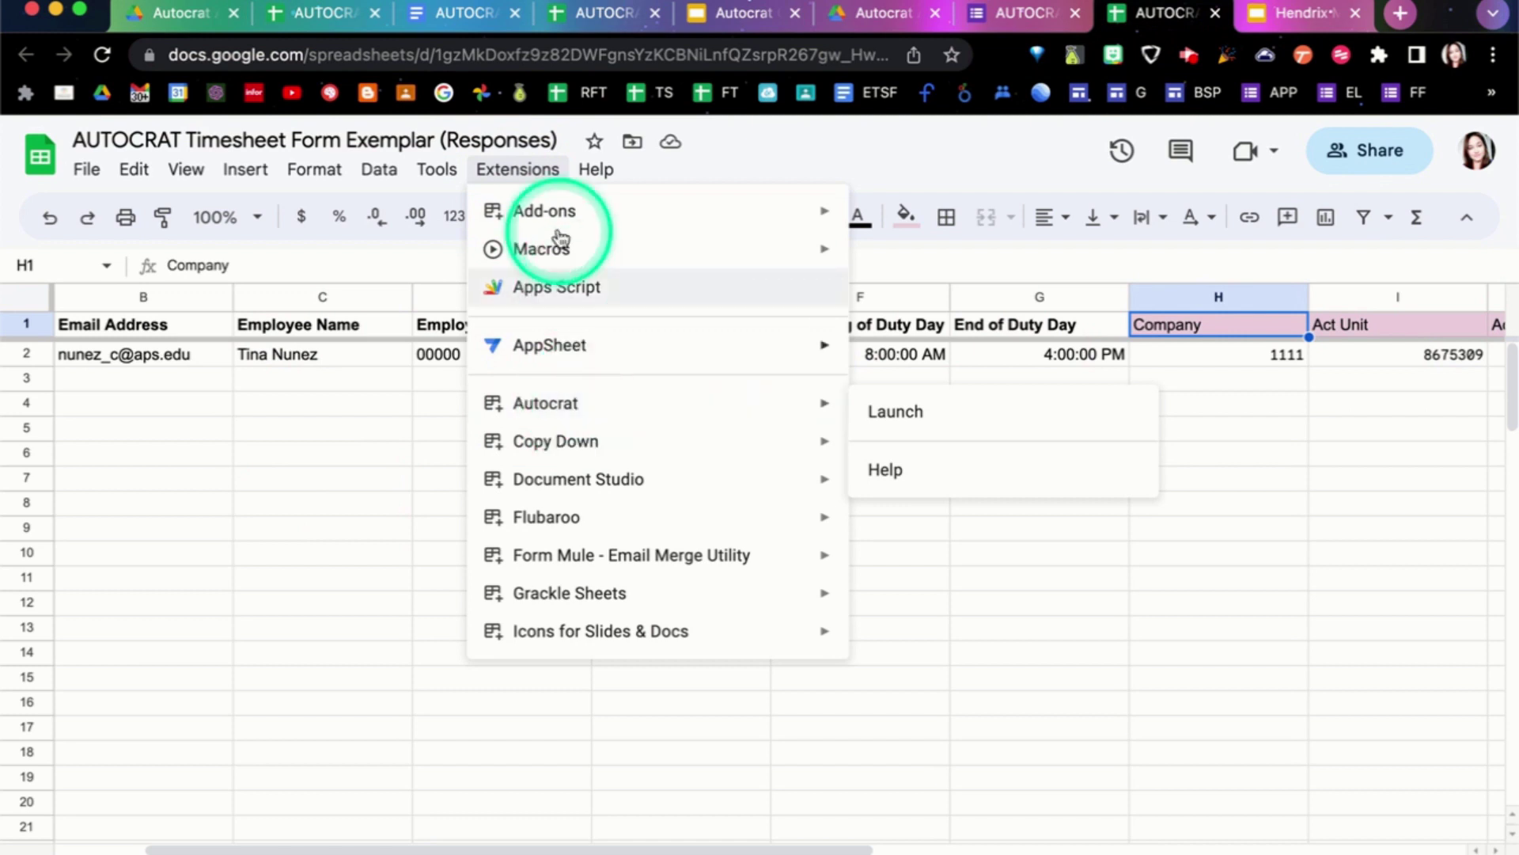
mouse_move(550, 211)
left_click(966, 218)
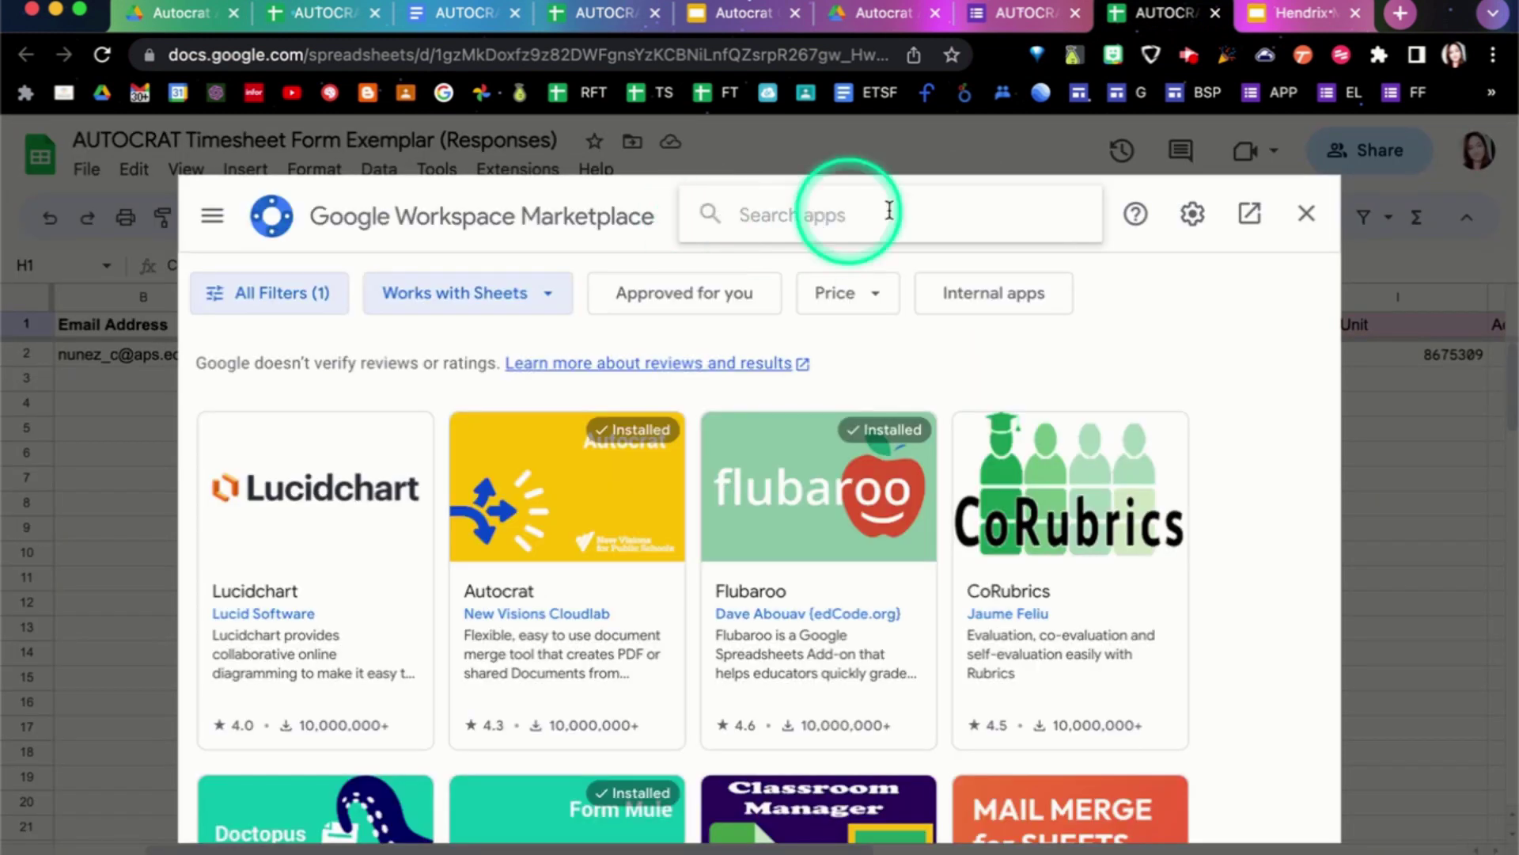
left_click(1310, 213)
left_click(518, 168)
mouse_move(498, 402)
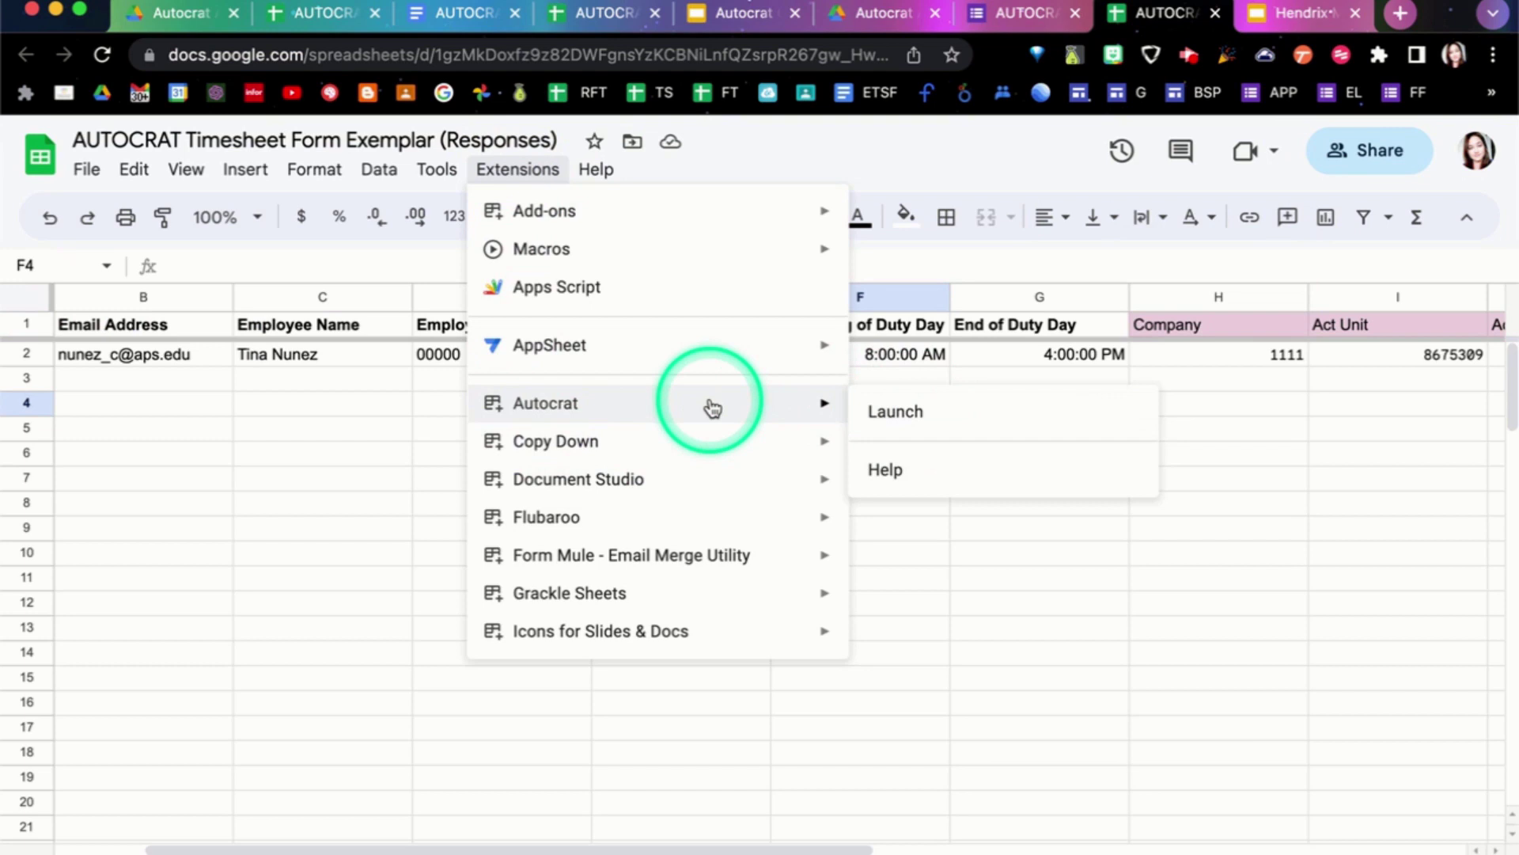
left_click(890, 412)
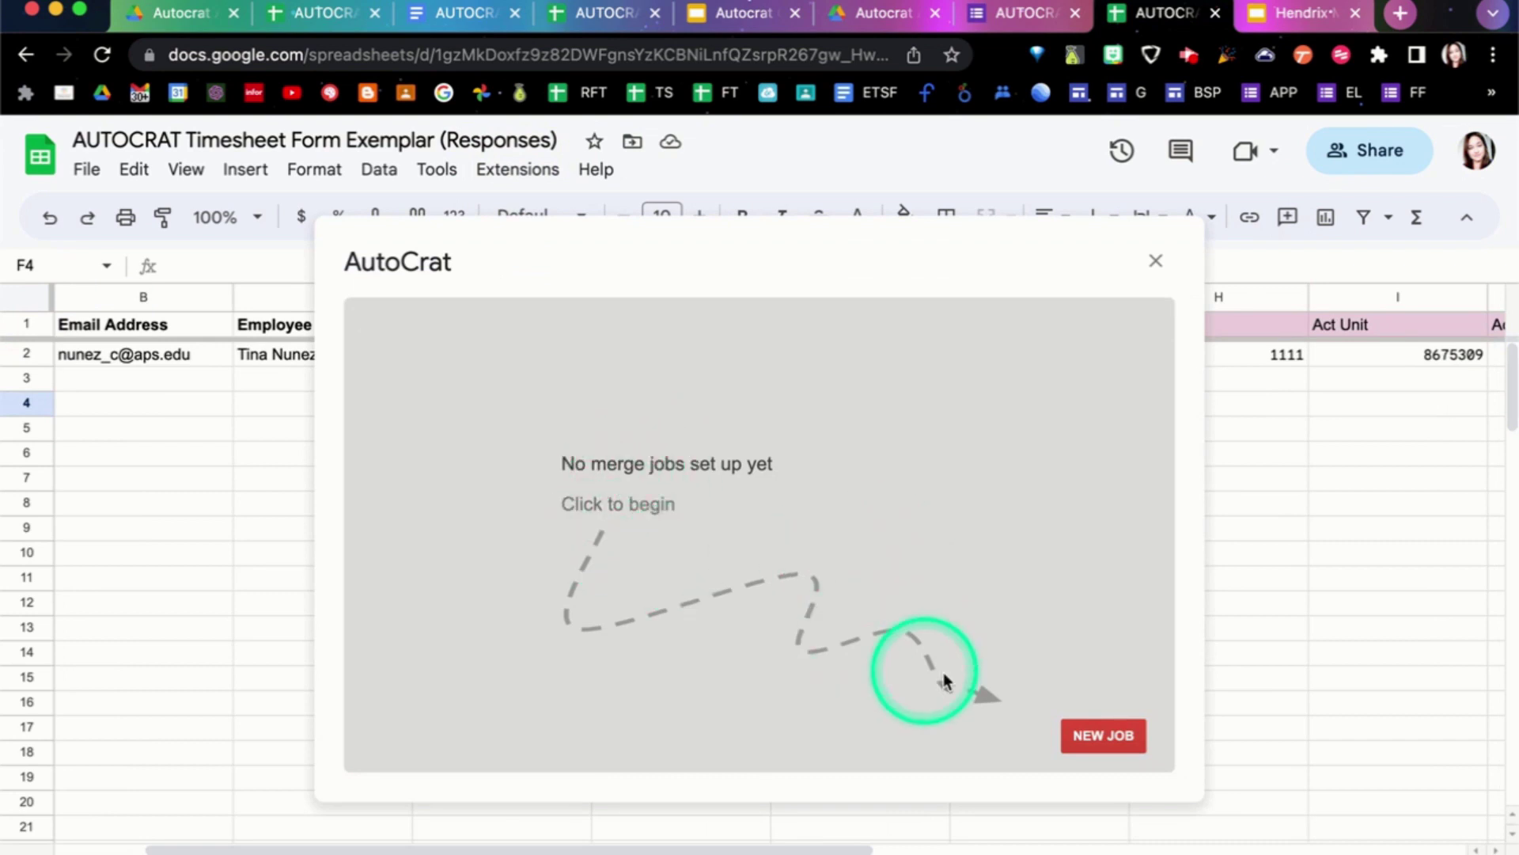
Step: Create a new job named 'Autocrat Timesheet EXAMPLE' using the Timesheet Template, and advance to tag mapping
left_click(1104, 735)
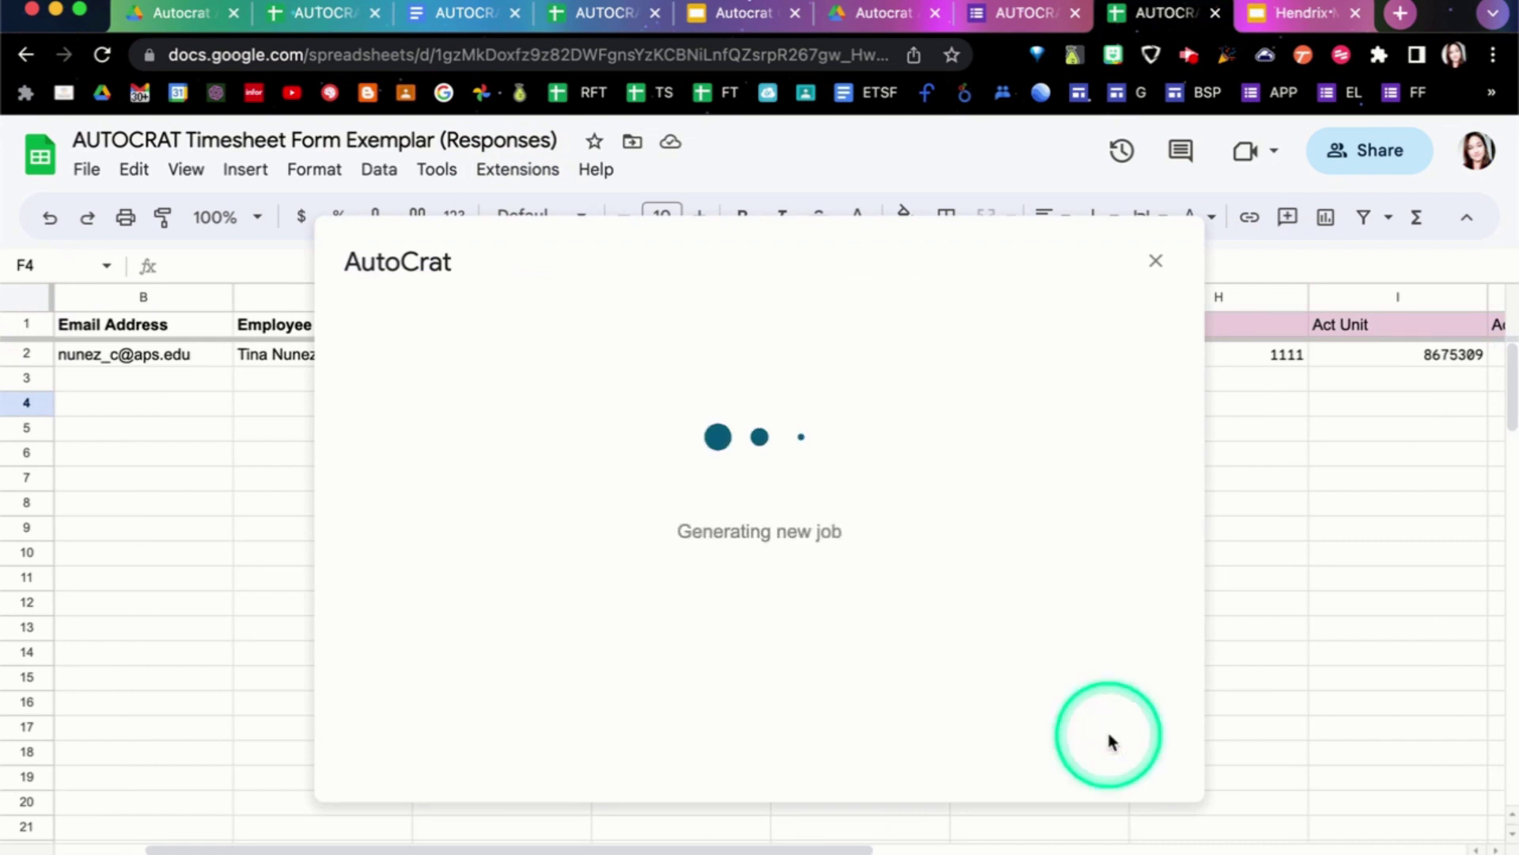
left_click(564, 418)
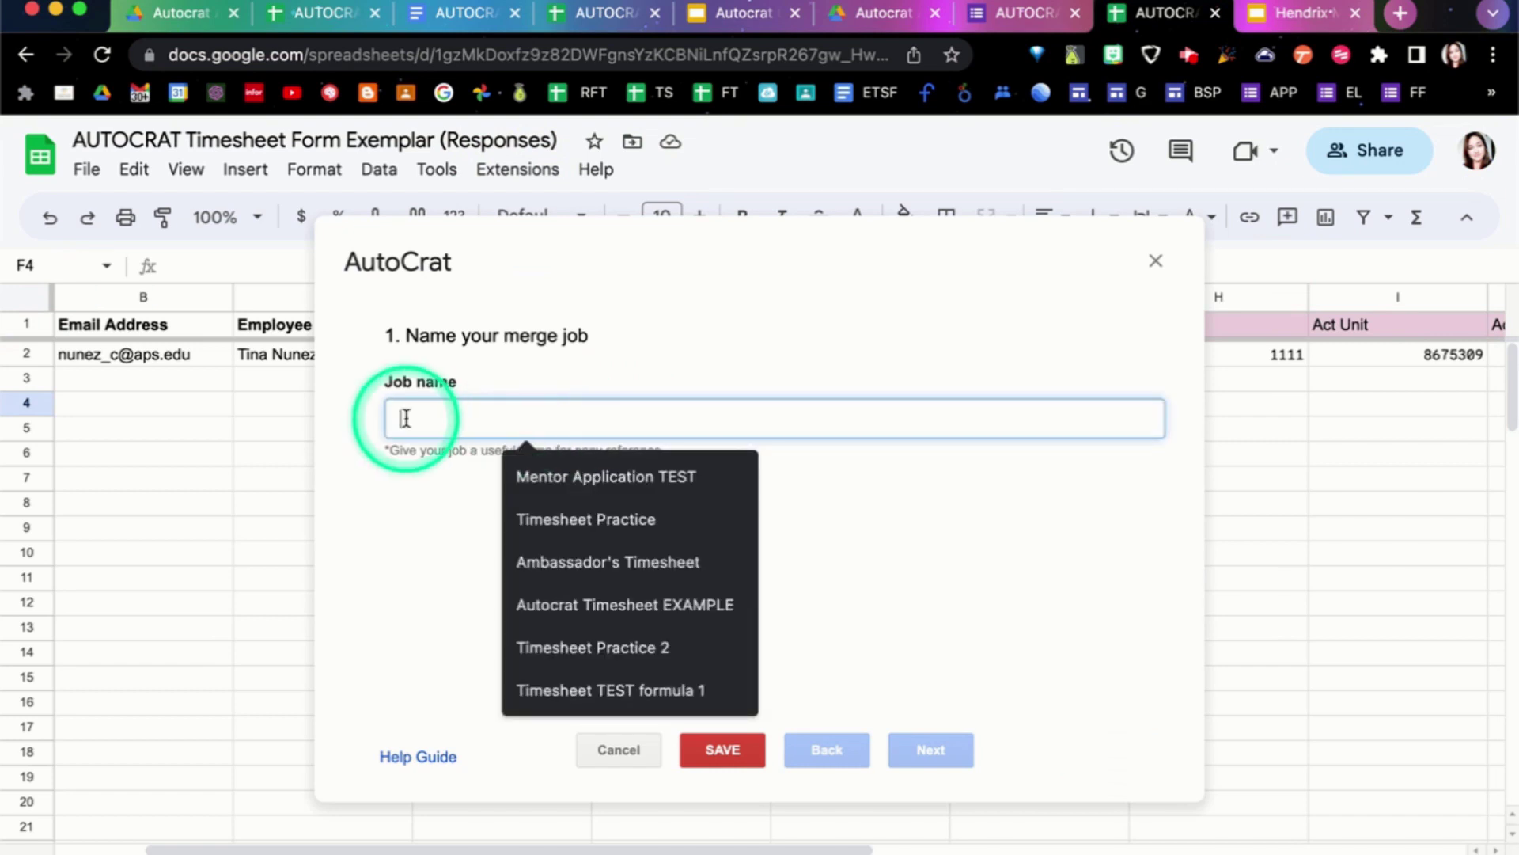
left_click(585, 478)
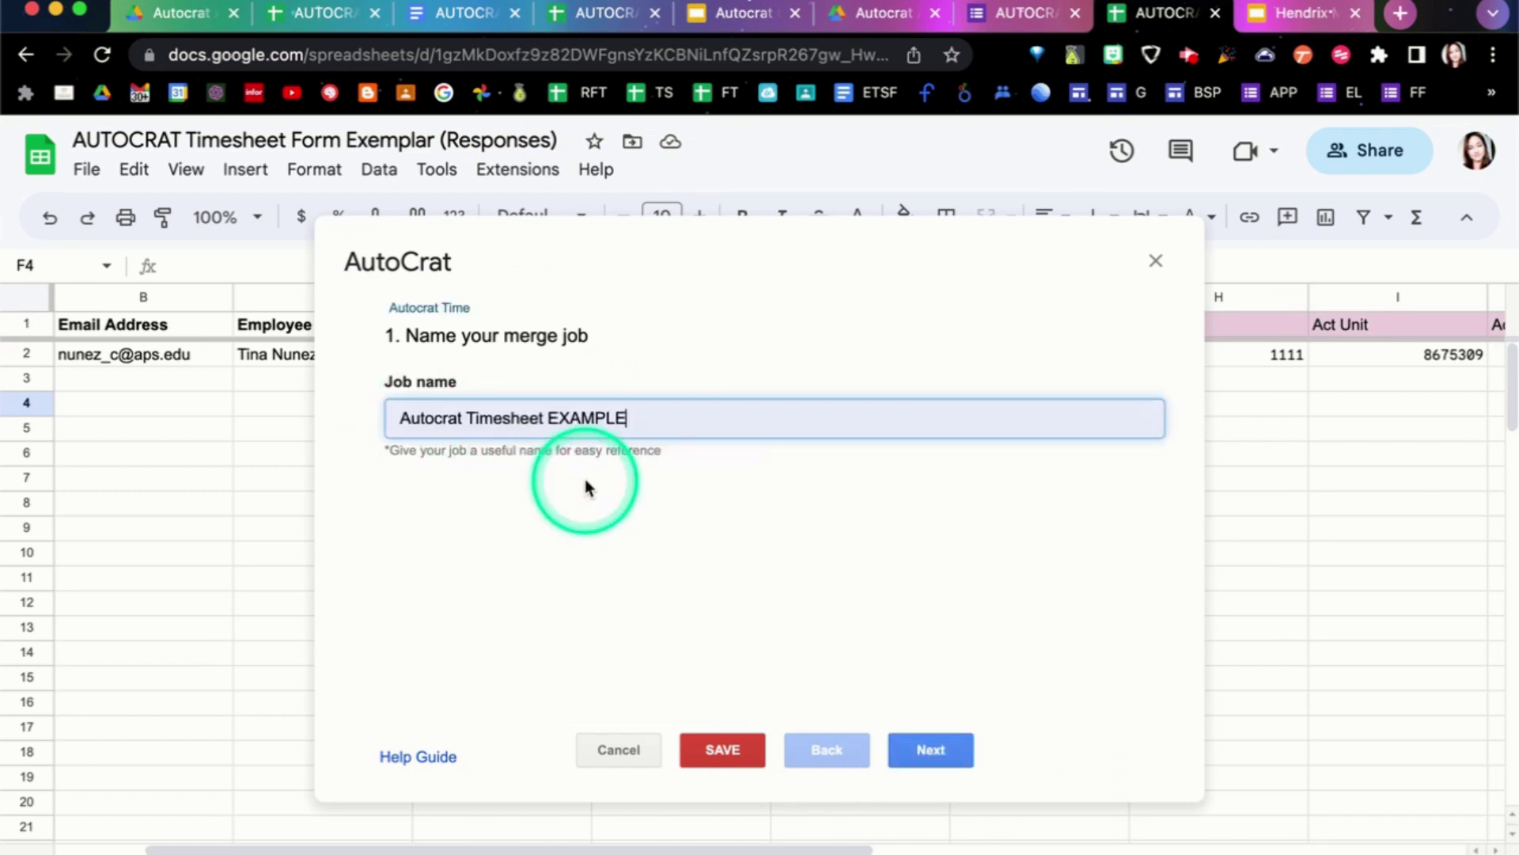
left_click(932, 751)
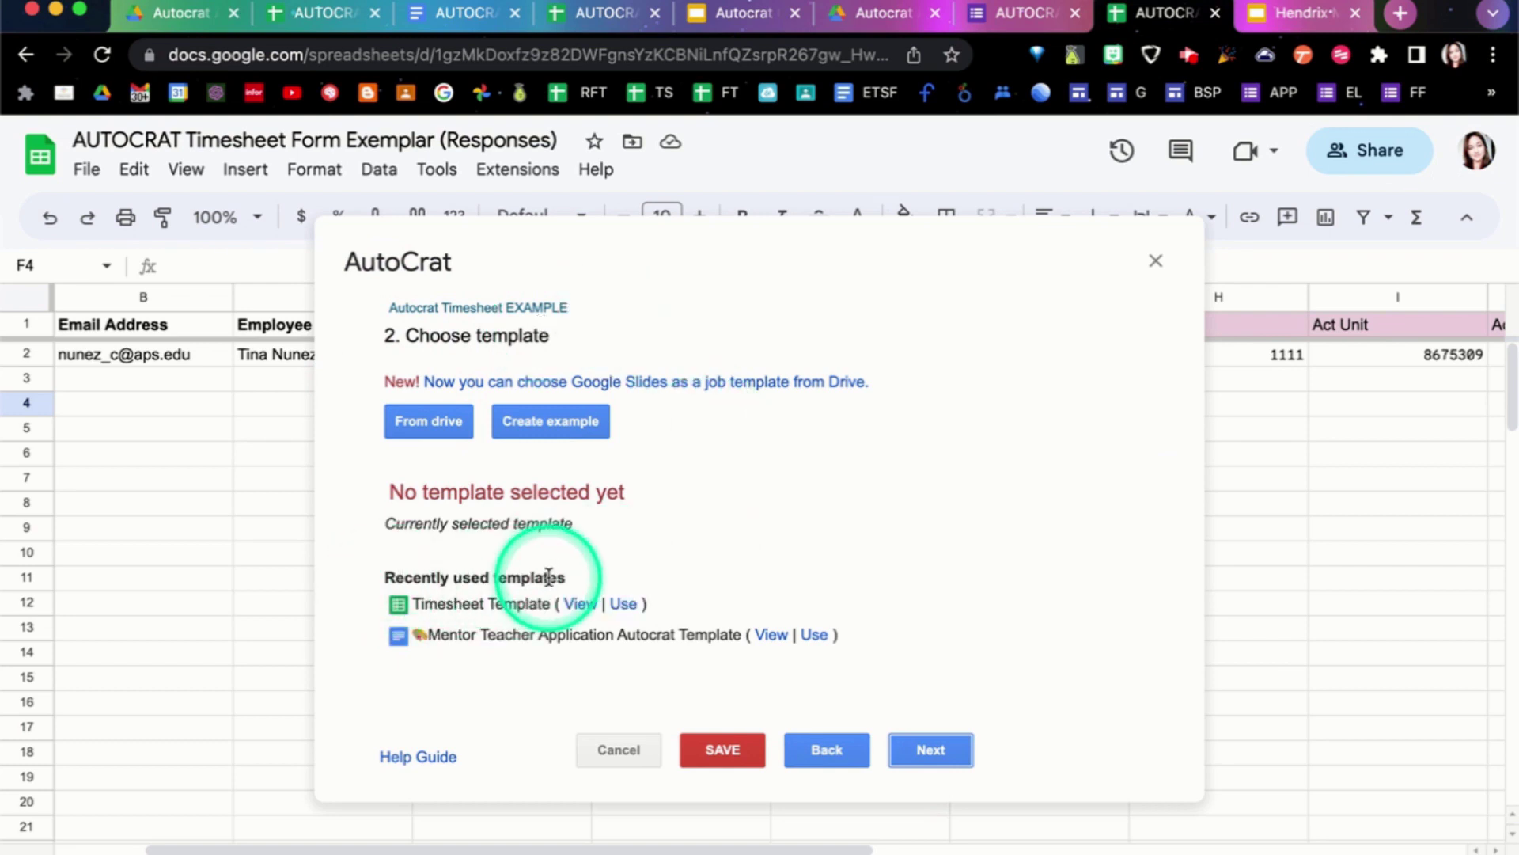
left_click(636, 608)
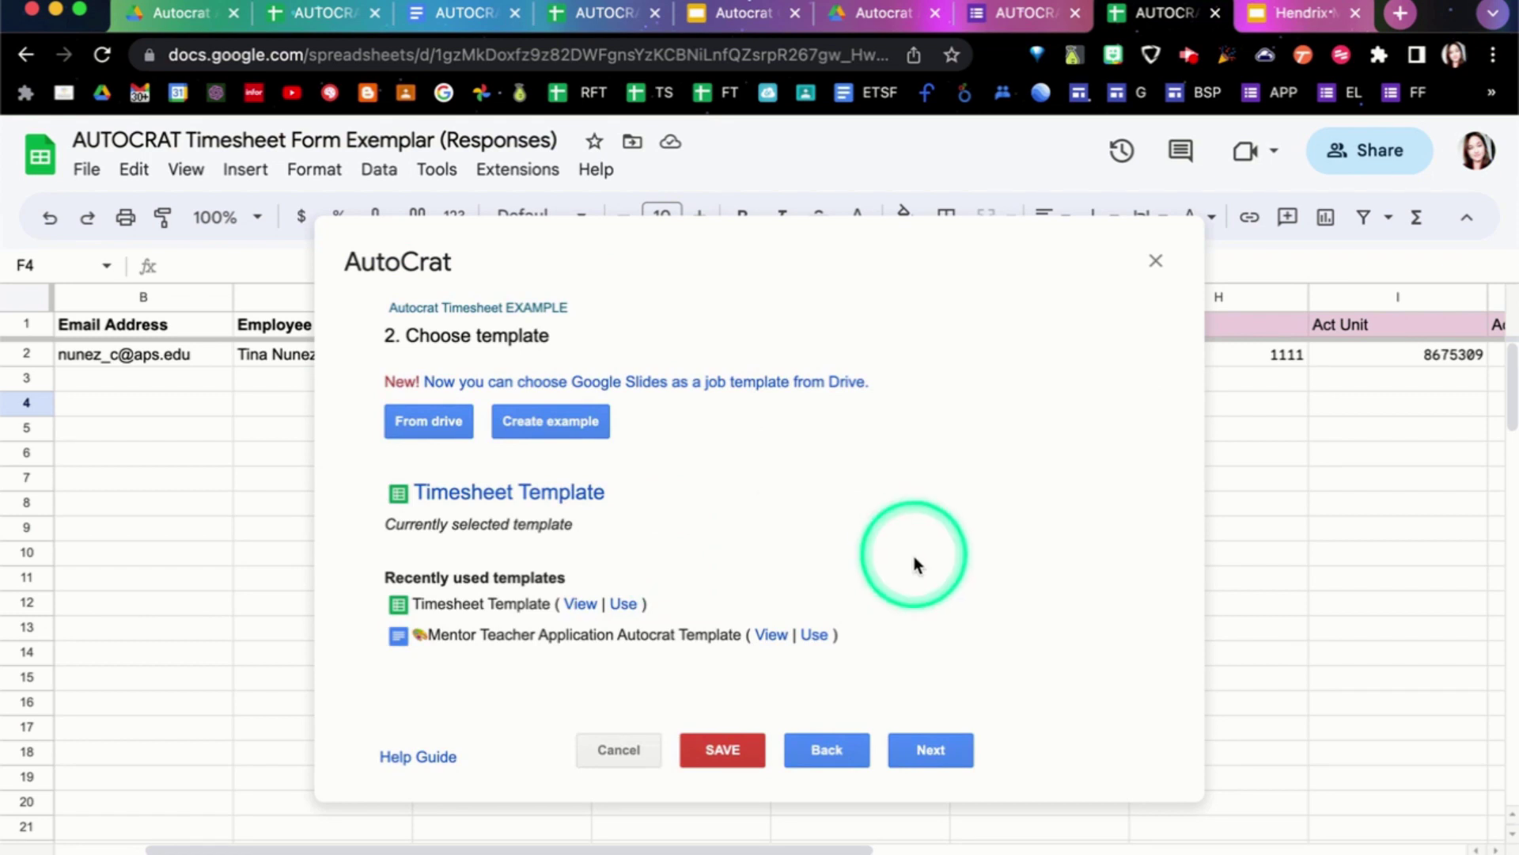
left_click(948, 747)
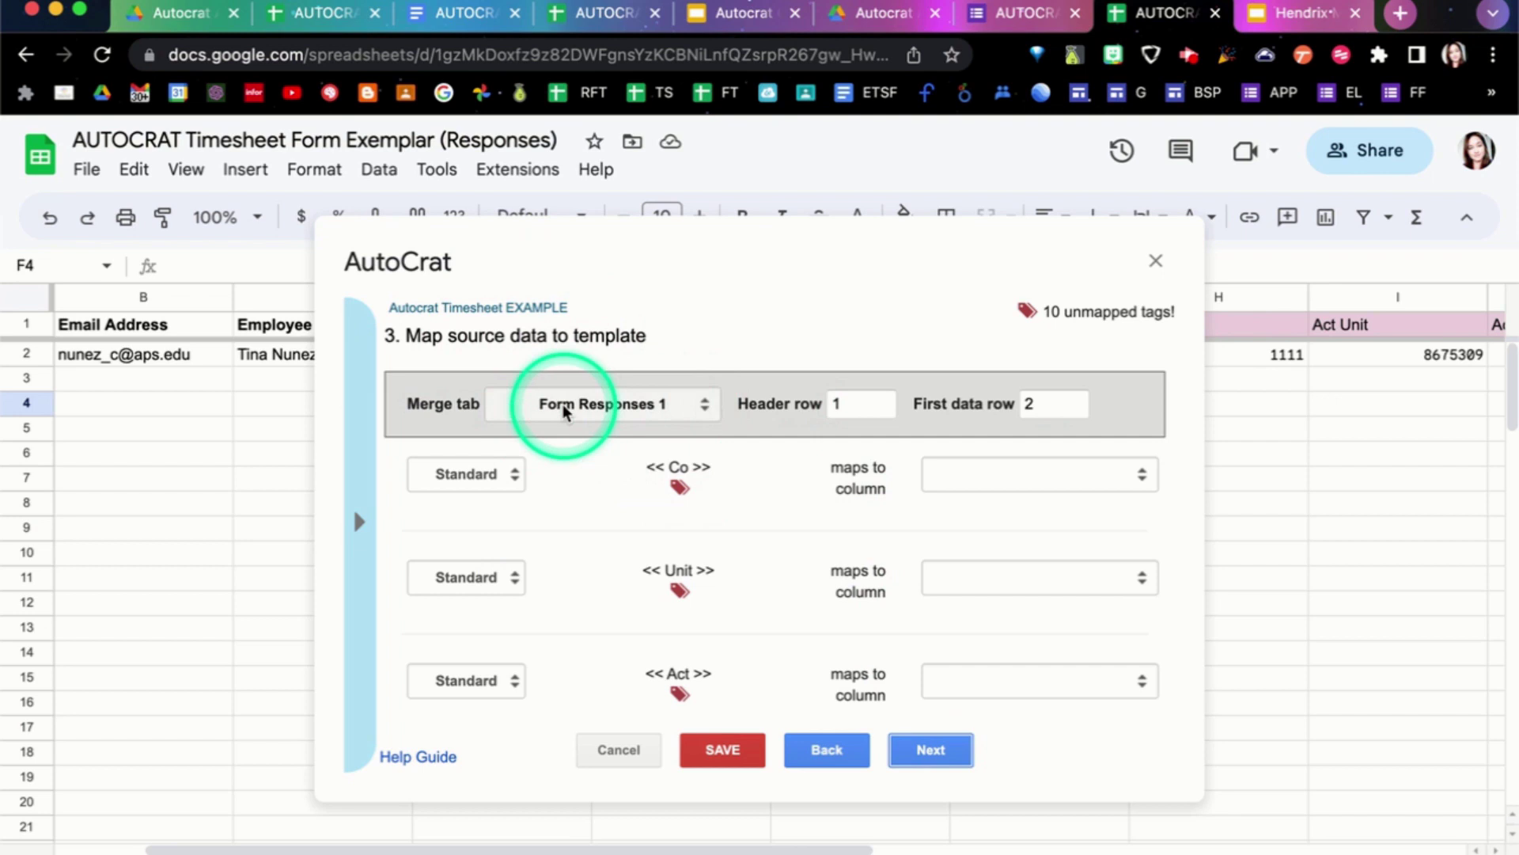
Step: Set the first data row to 3 and keep the Co tag as standard text
left_click(1076, 398)
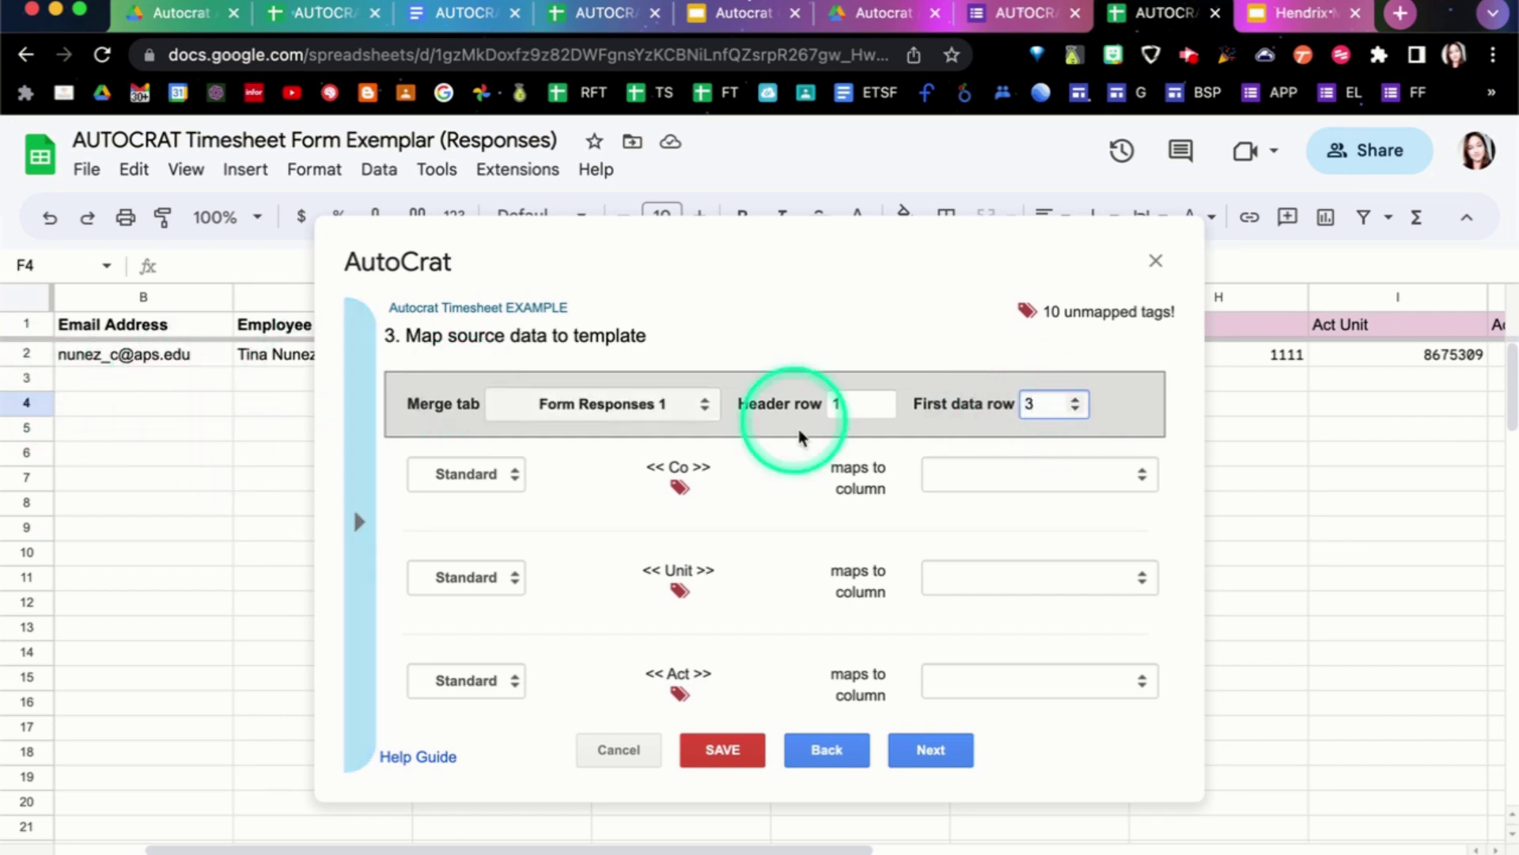
left_click(466, 474)
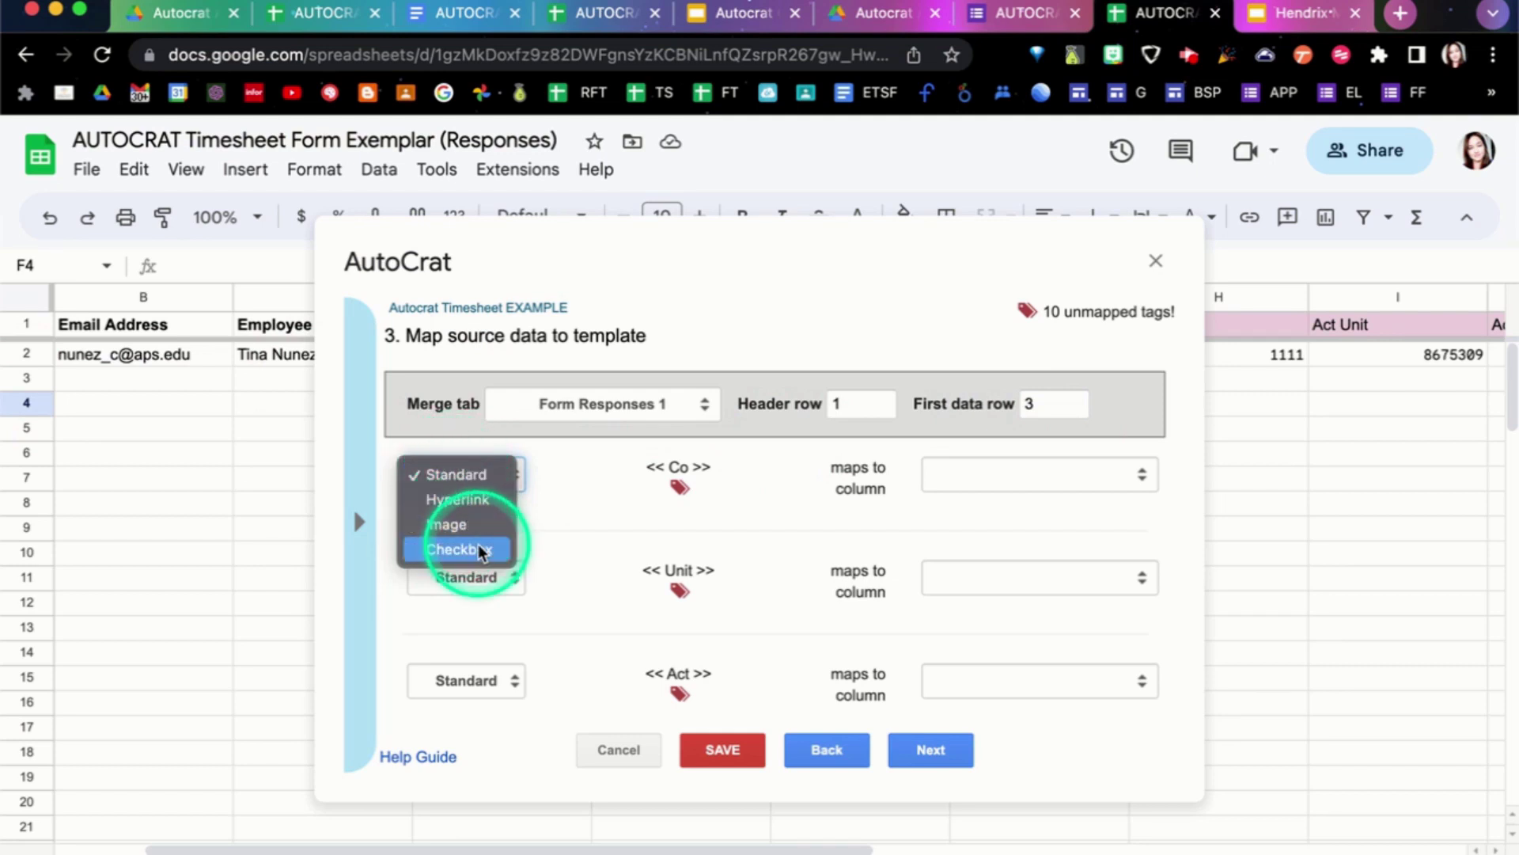
left_click(619, 447)
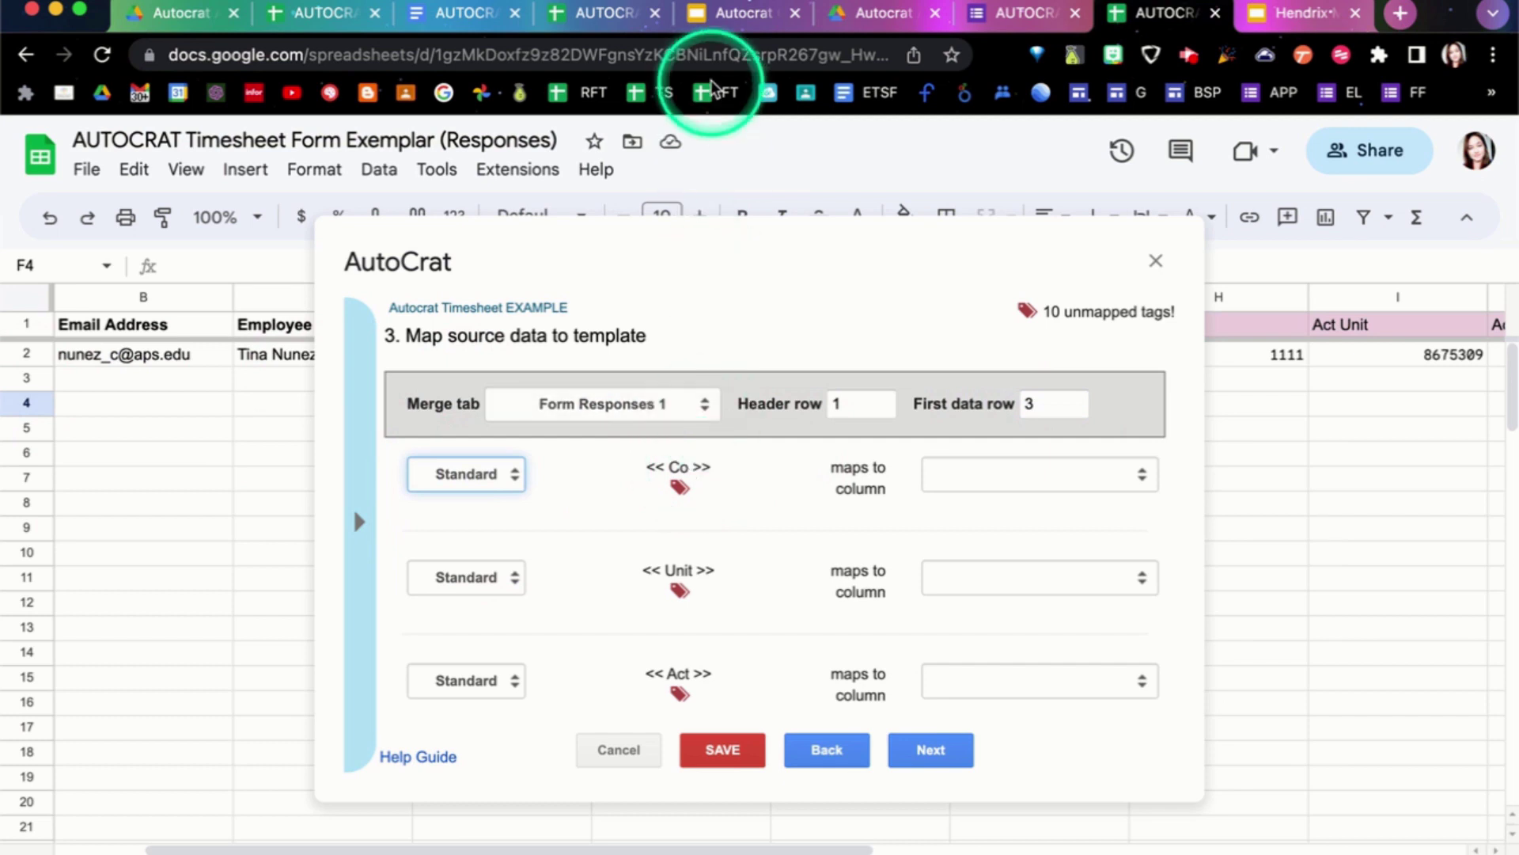
Step: Check the timesheet template's tags, then return to the Co tag's column list
left_click(601, 17)
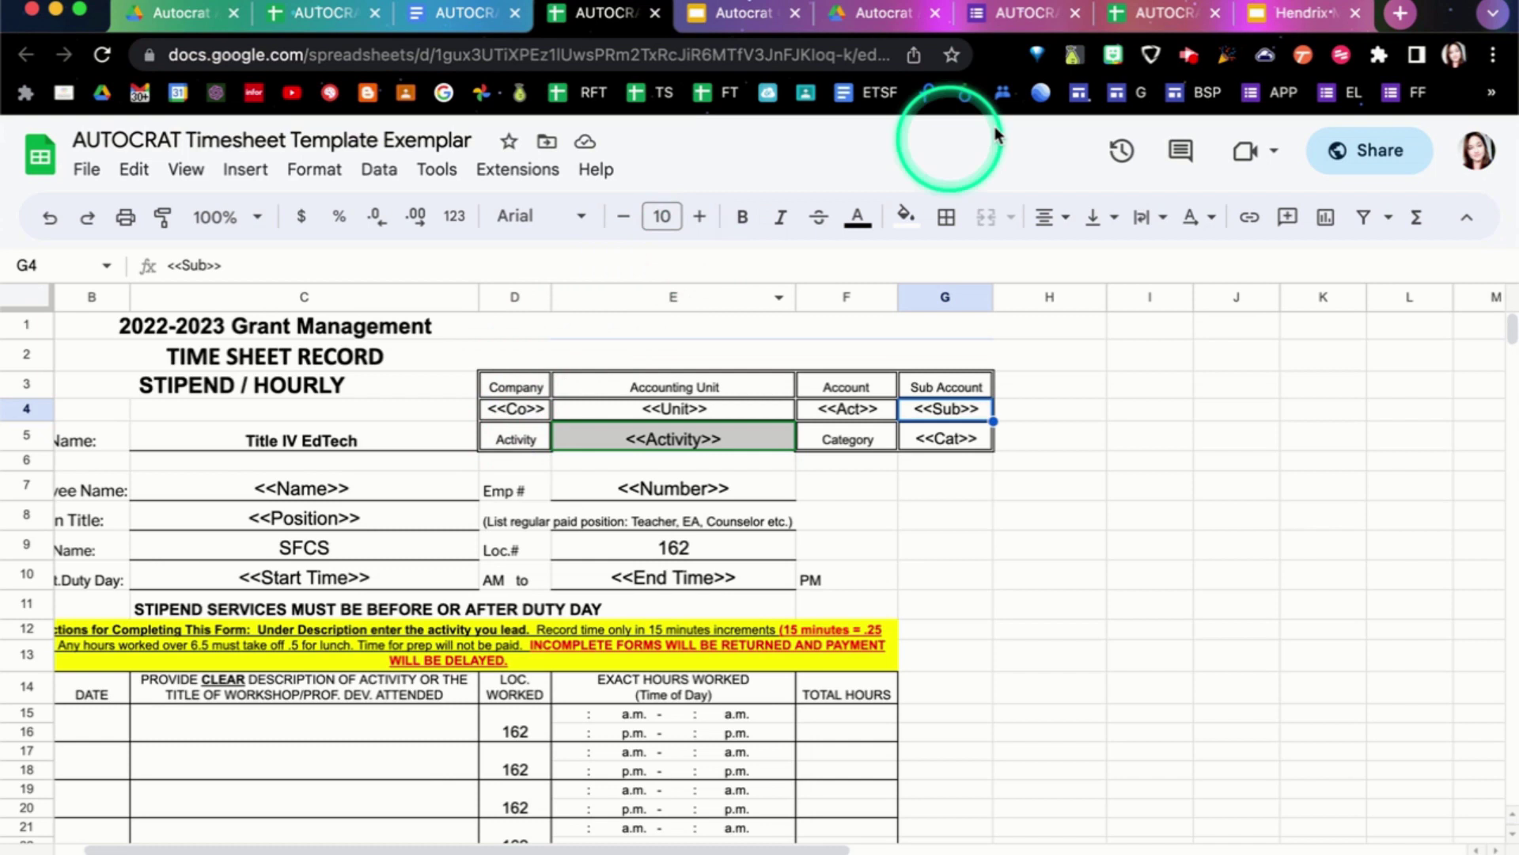
left_click(1160, 14)
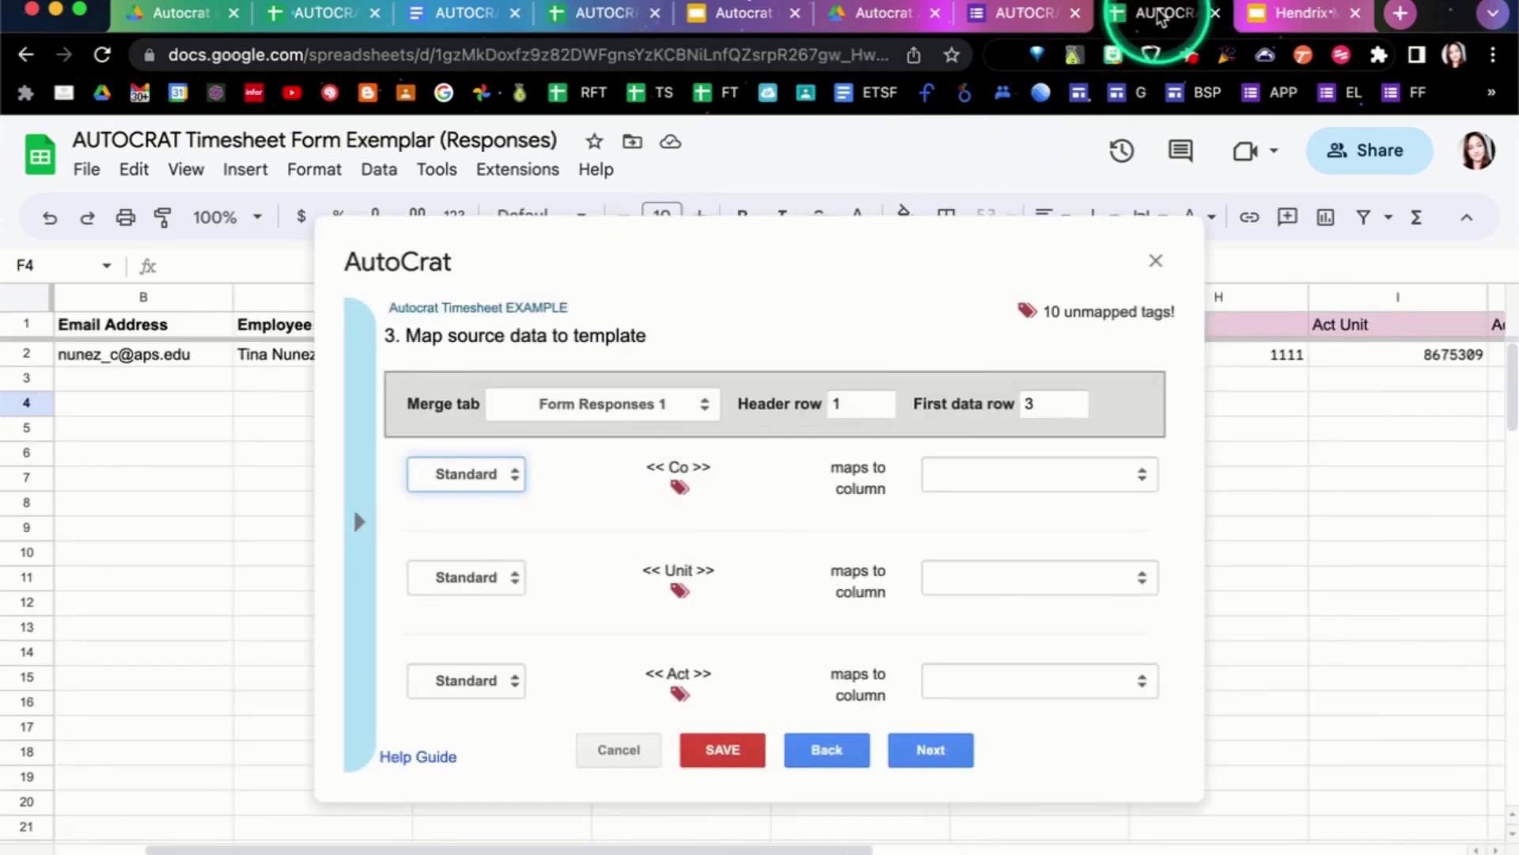
left_click(937, 480)
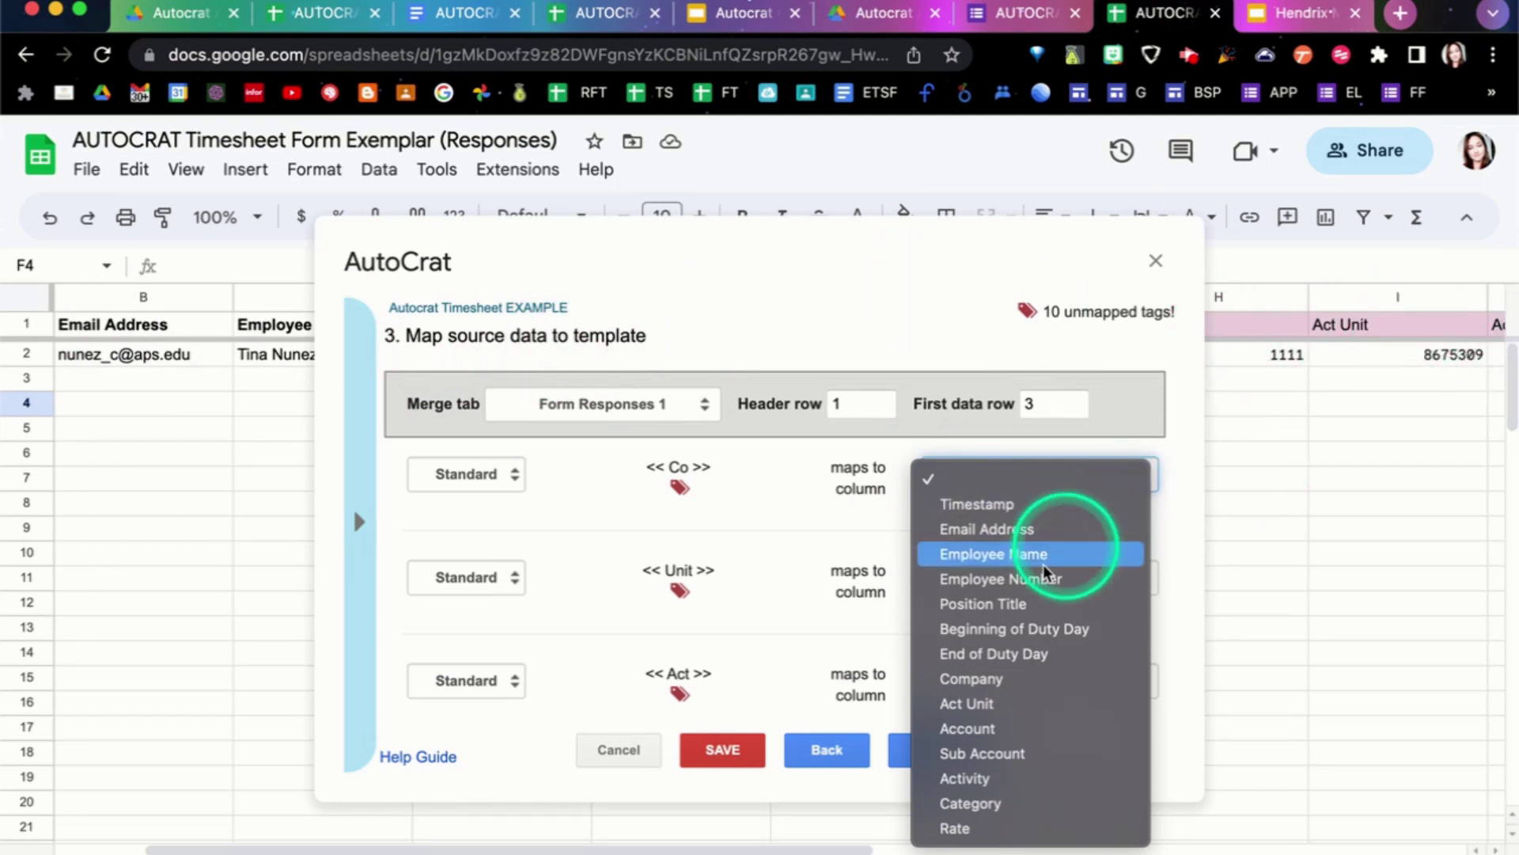
Step: Map Co to Company, Unit to Act Unit, Act to Account, Sub, and Cat to Category
left_click(972, 678)
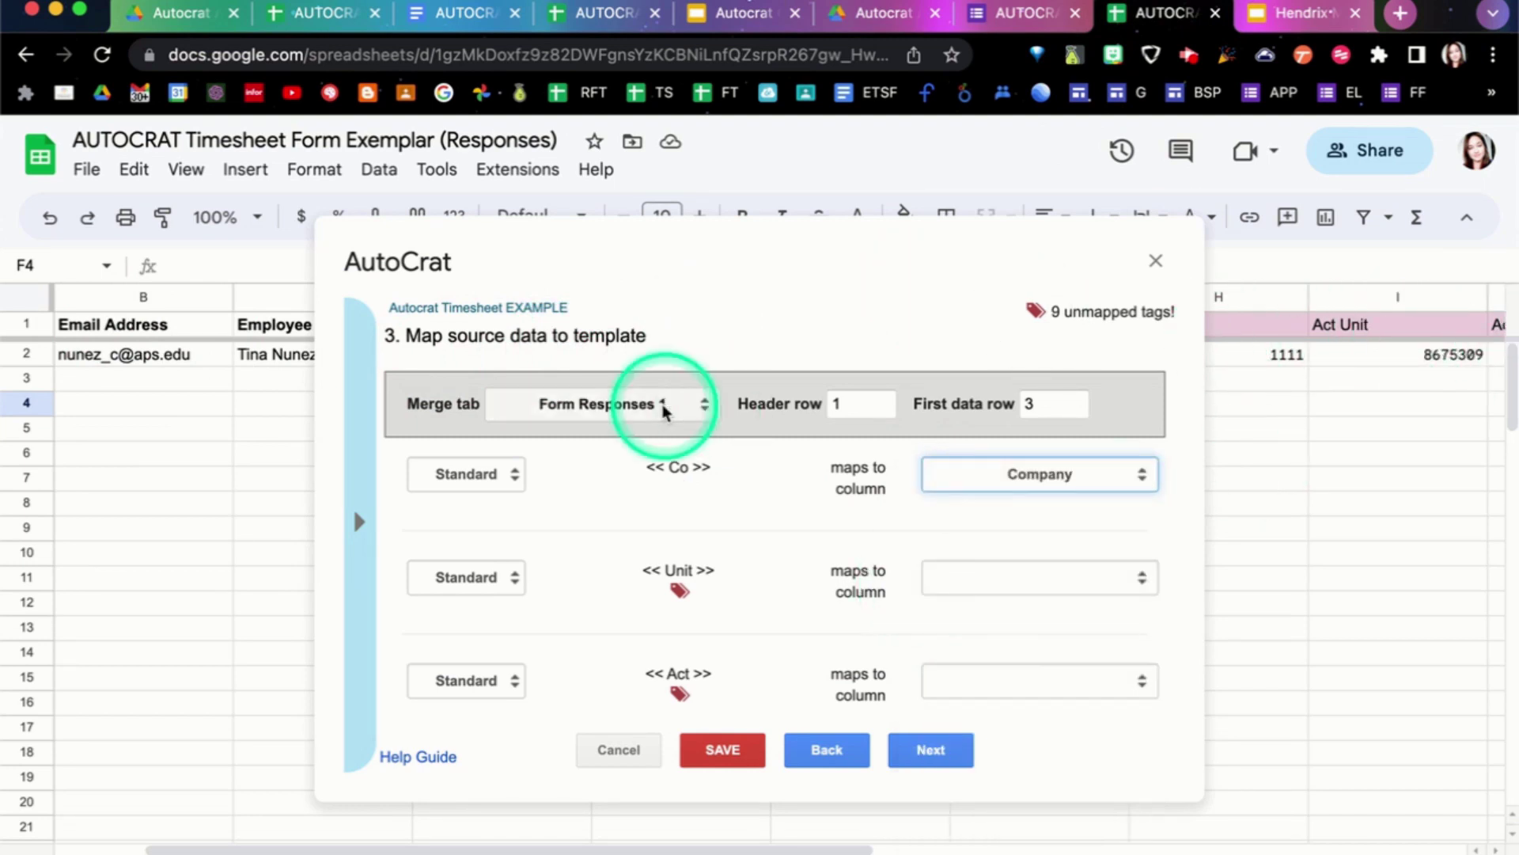
left_click(986, 577)
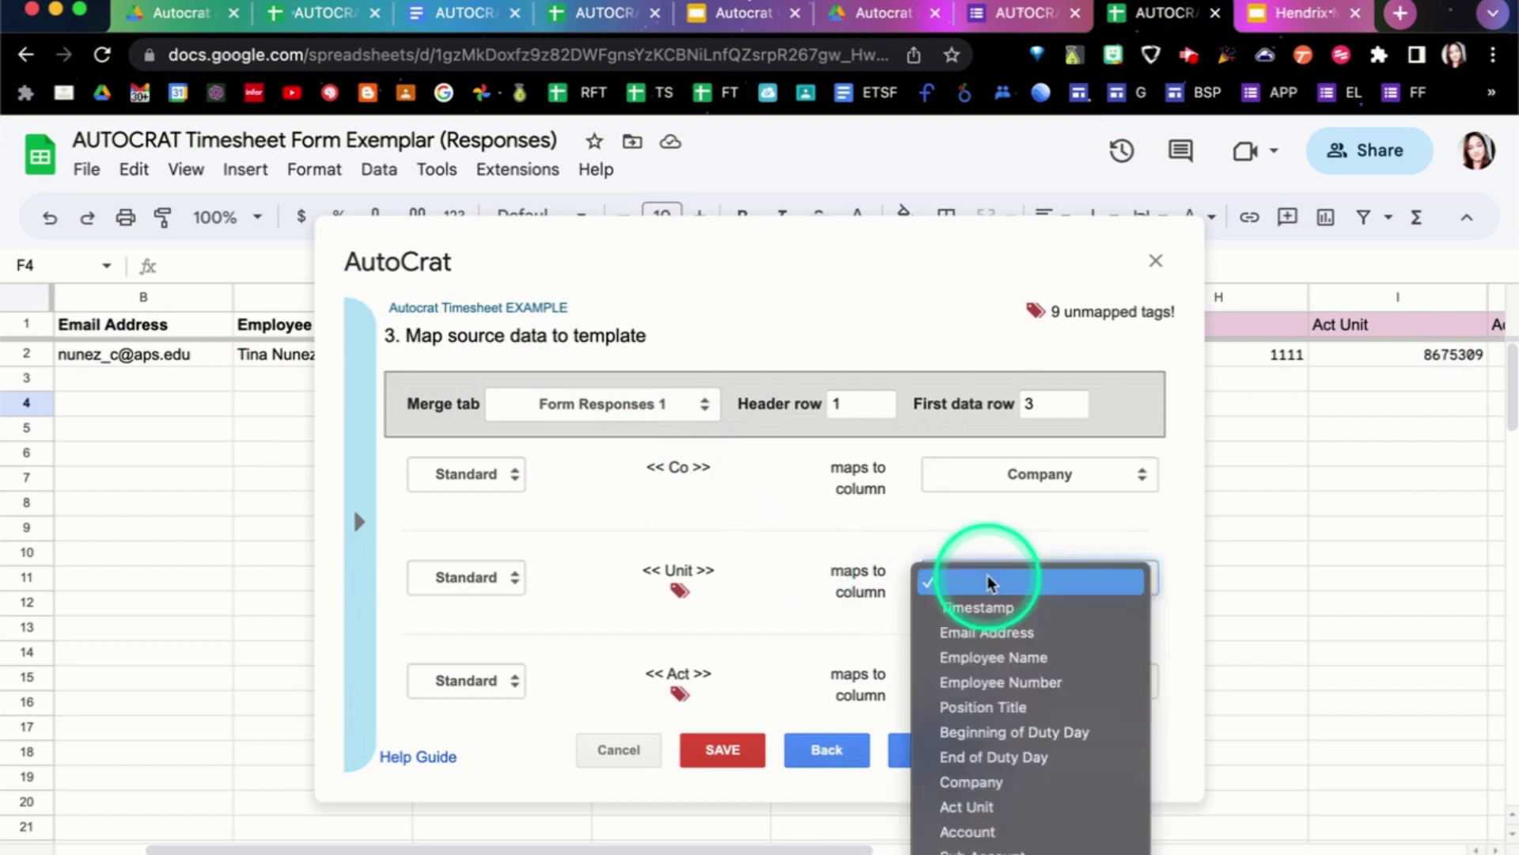
left_click(993, 808)
scroll(1022, 550, "down", 2)
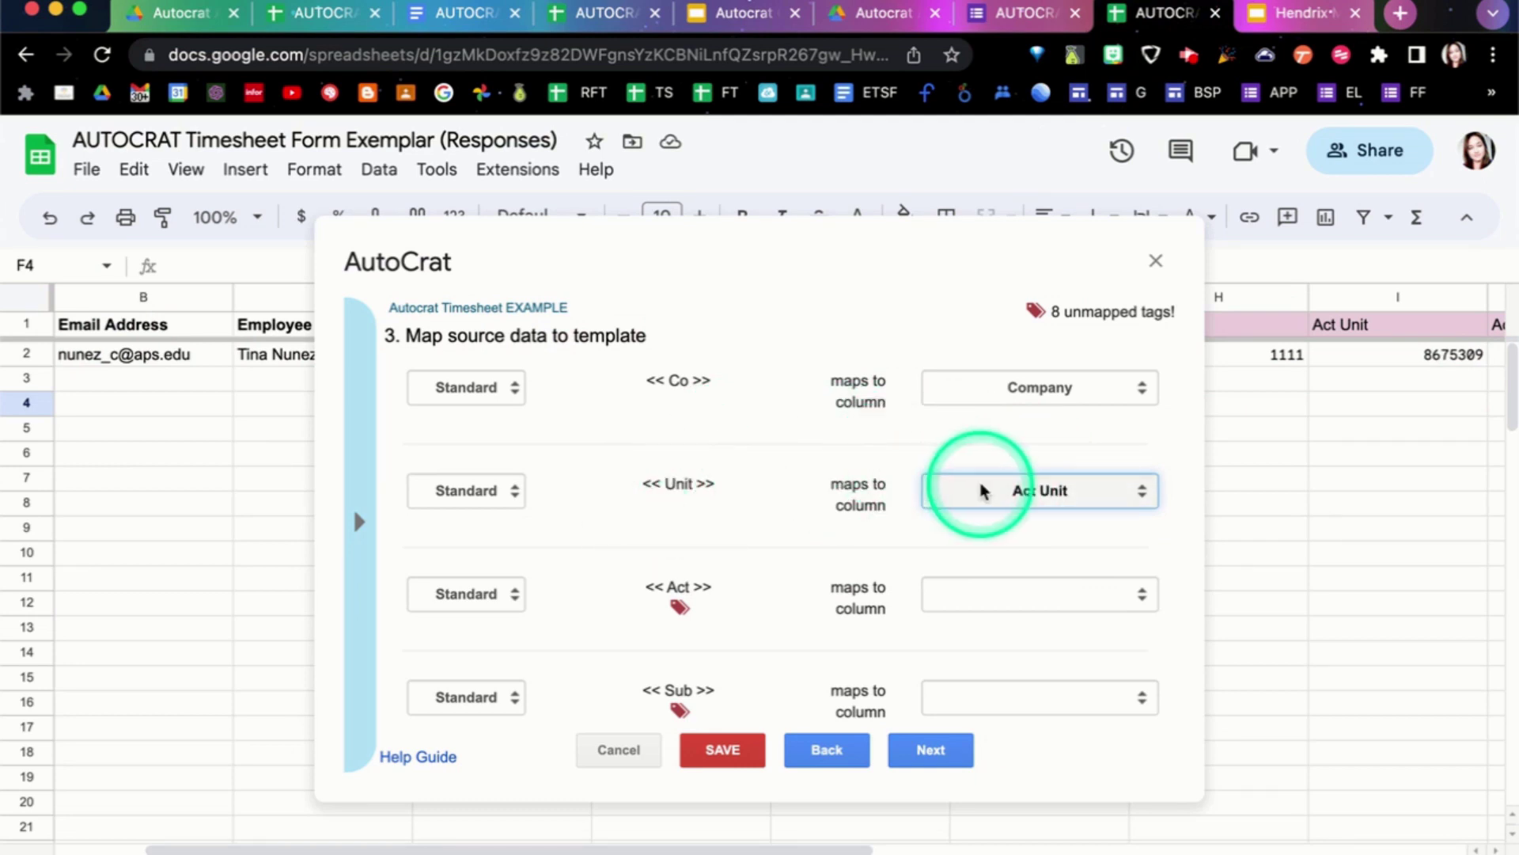
scroll(1023, 495, "down", 1)
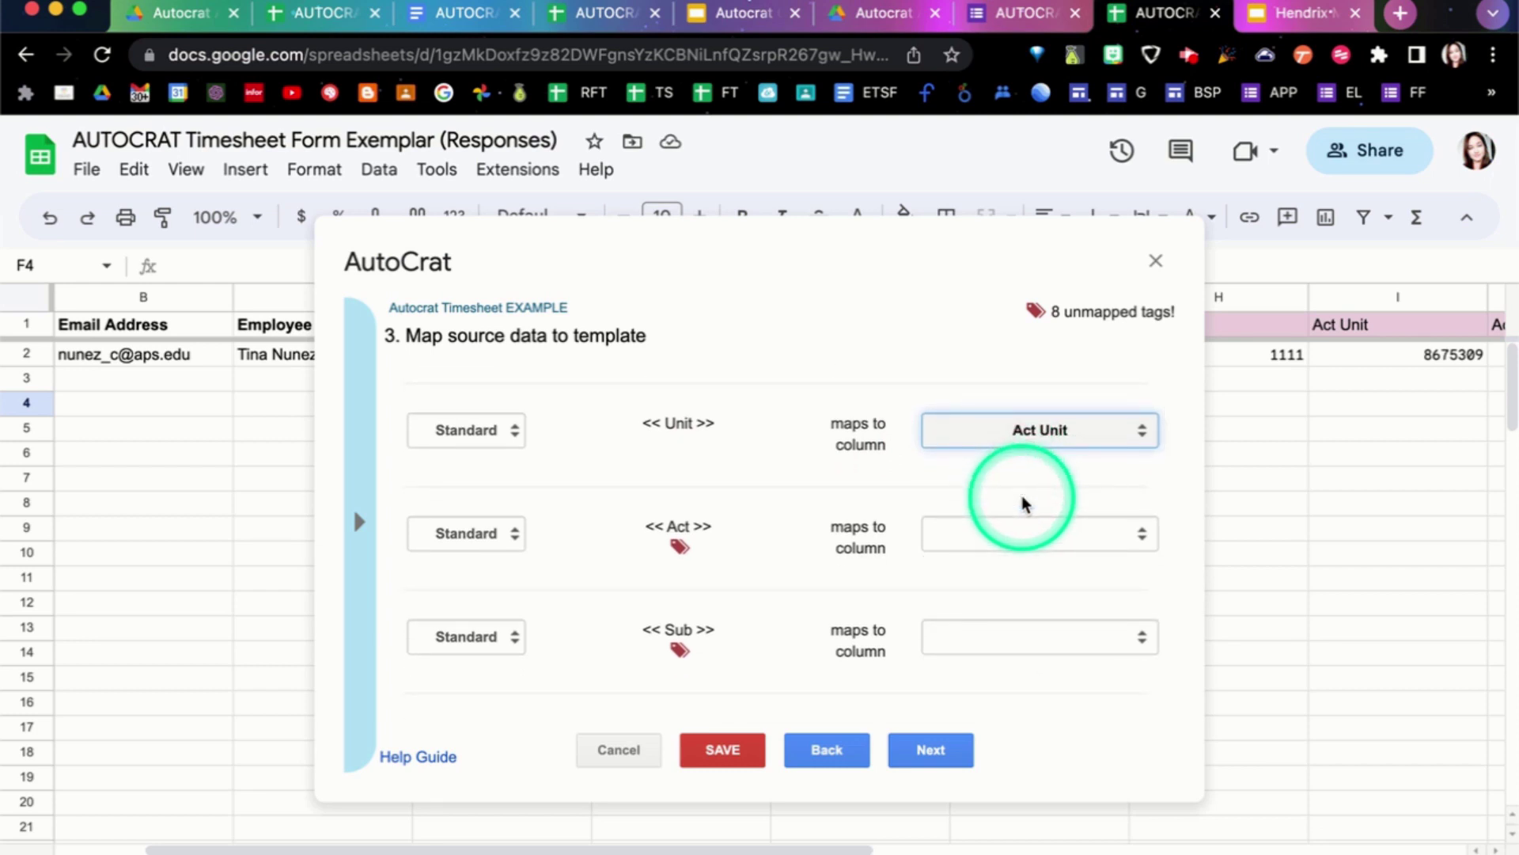
left_click(1051, 543)
left_click(1024, 780)
left_click(1029, 636)
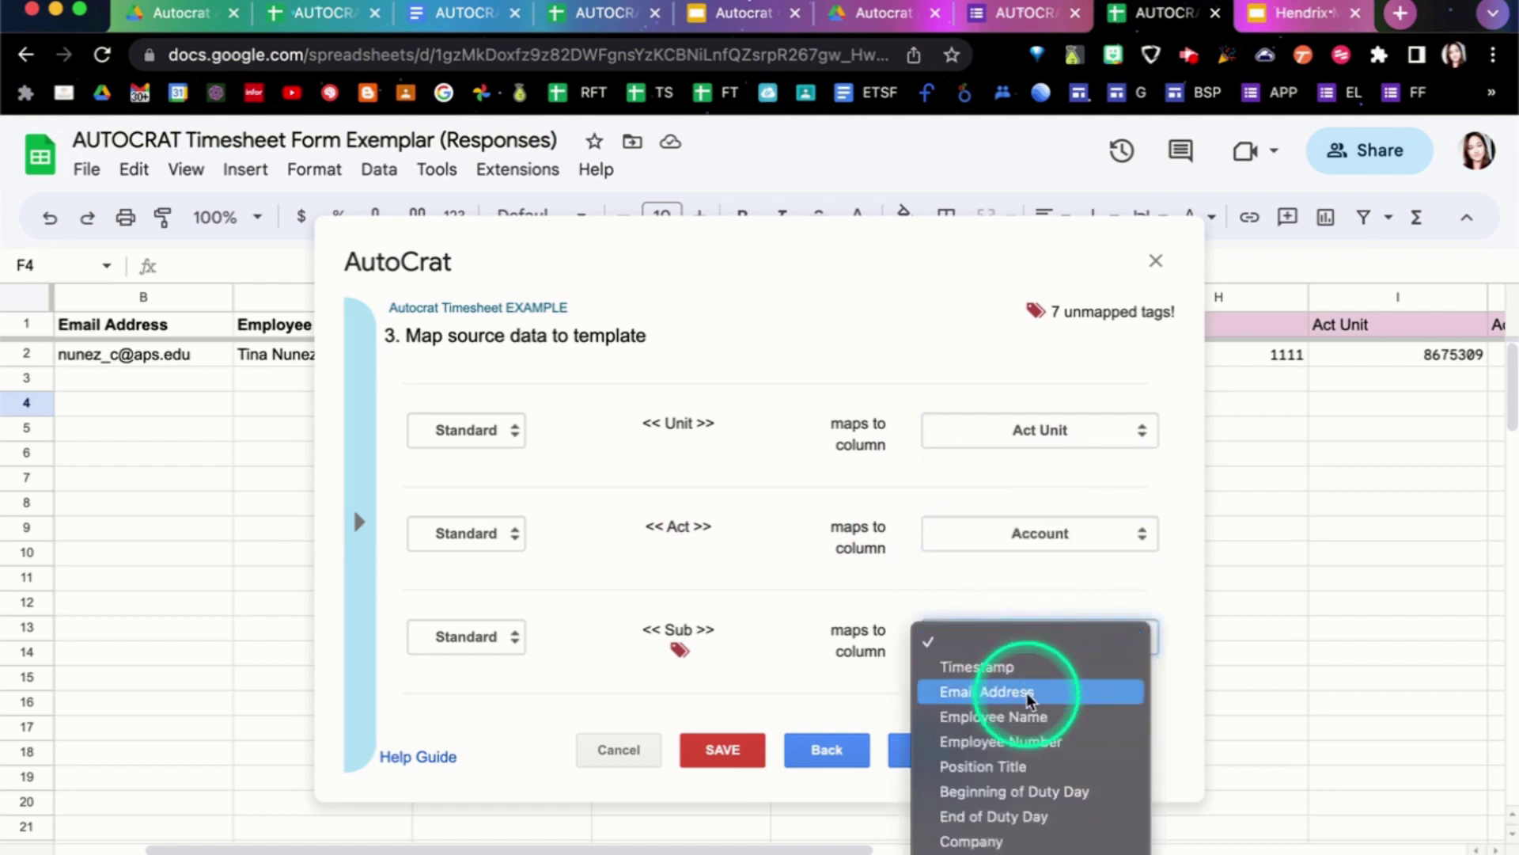
left_click(1030, 590)
scroll(1030, 591, "down", 5)
left_click(1009, 534)
left_click(1024, 614)
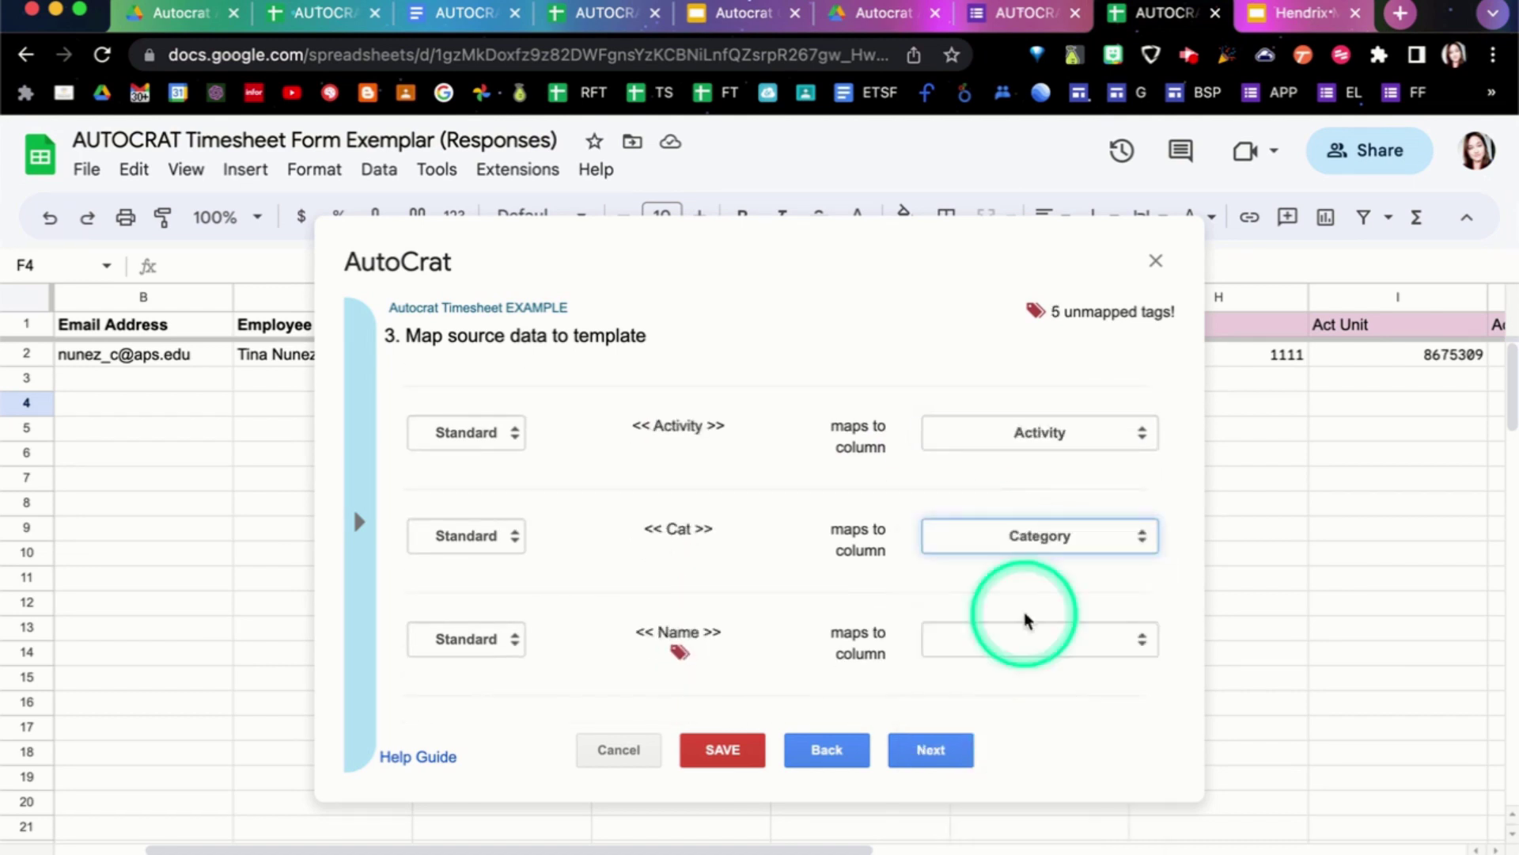
Step: Map Name, Number, Position to Employee Name, Employee Number, Position Title; Start/End Time to Duty Day columns
scroll(1024, 614, "down", 2)
left_click(1016, 500)
left_click(993, 578)
left_click(1029, 603)
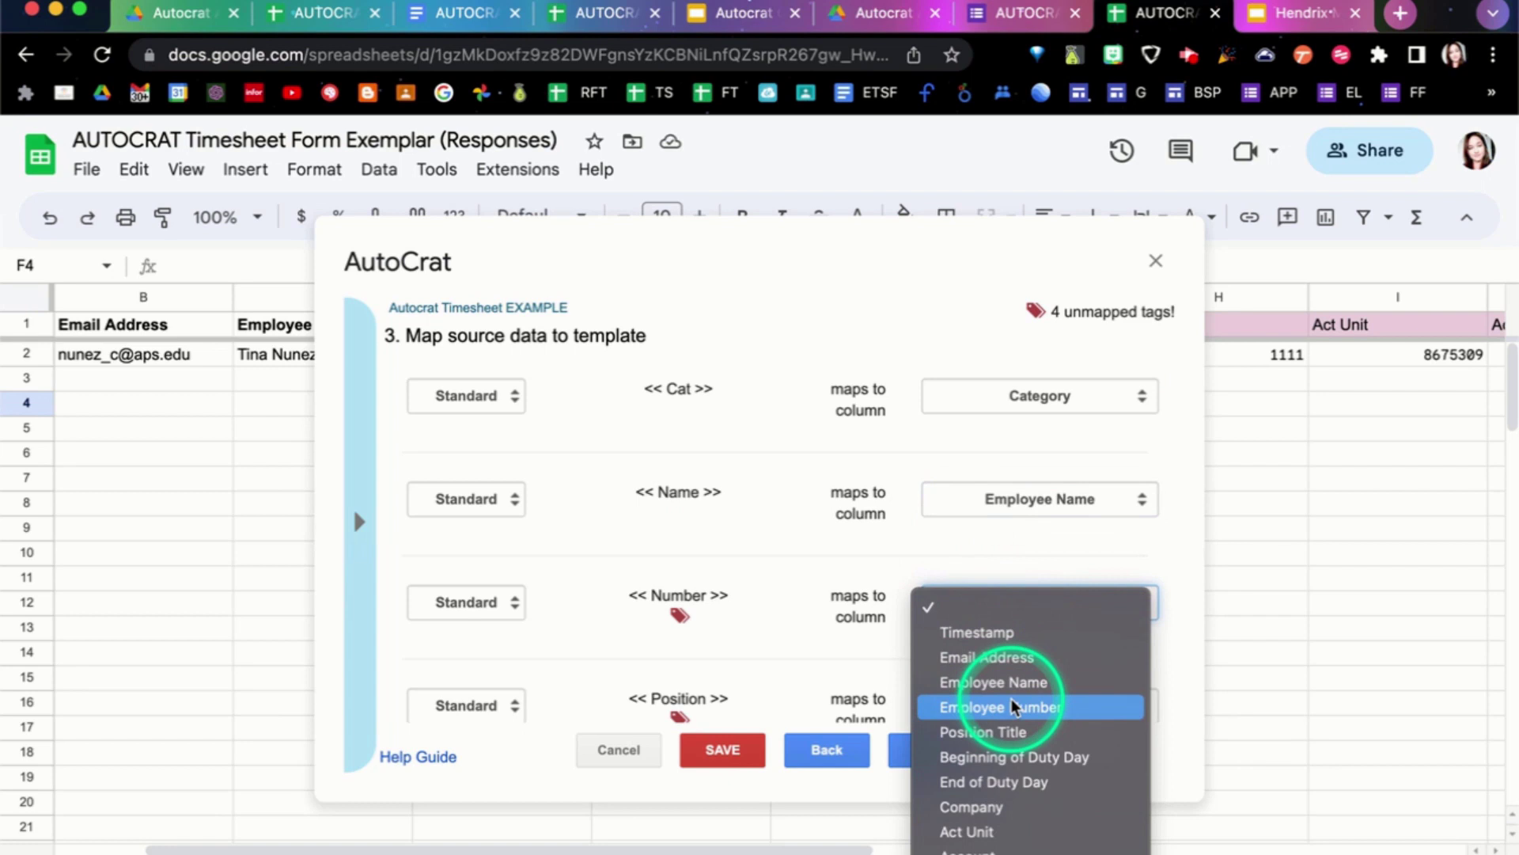
left_click(1012, 704)
left_click(1029, 706)
left_click(985, 833)
scroll(1042, 558, "down", 3)
left_click(1043, 559)
left_click(1046, 714)
left_click(1036, 660)
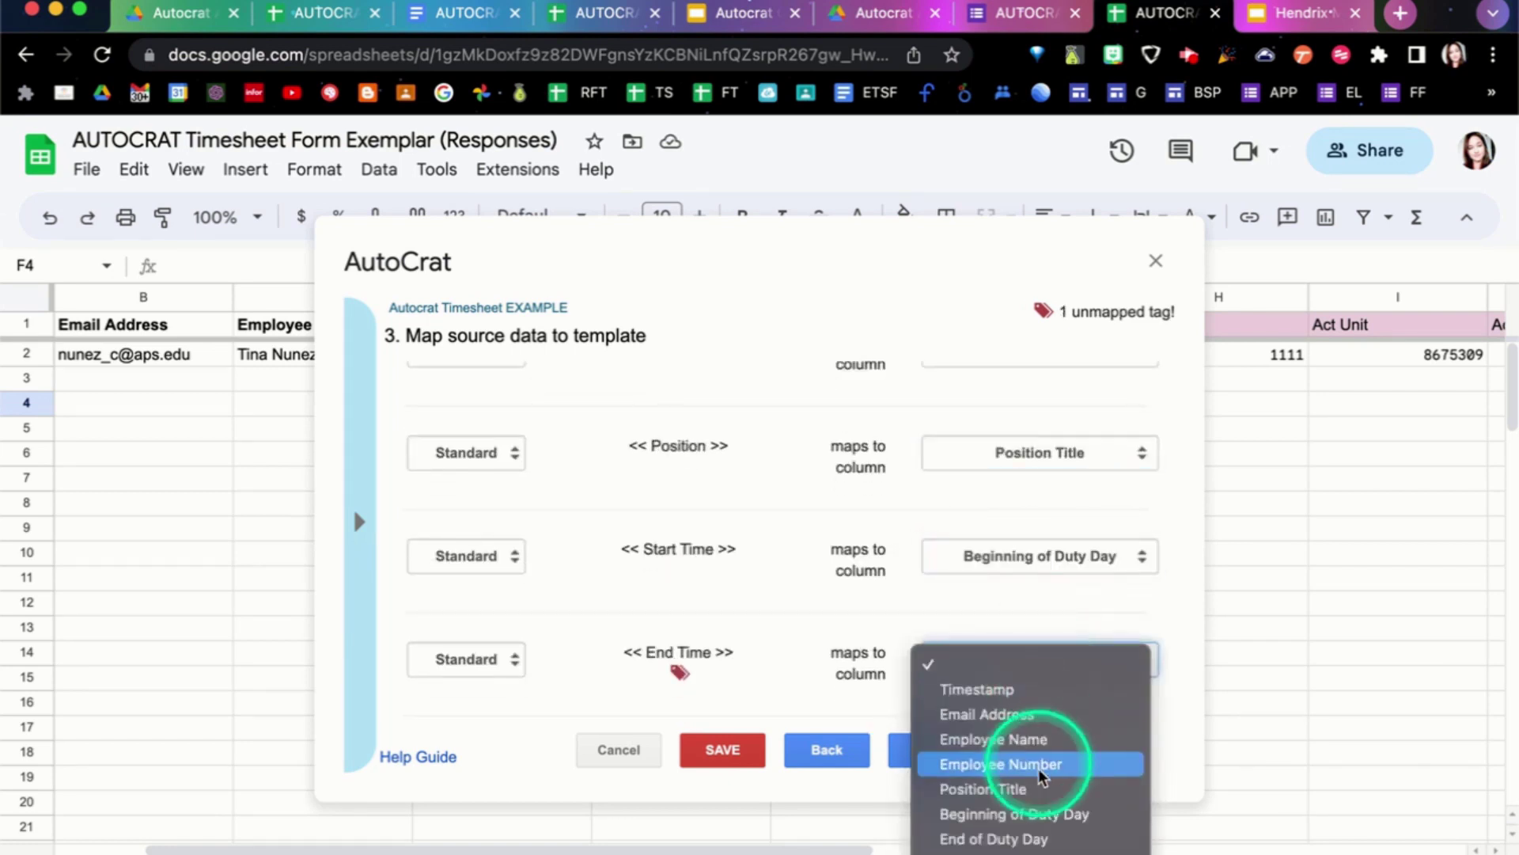
left_click(1039, 780)
scroll(1080, 590, "down", 2)
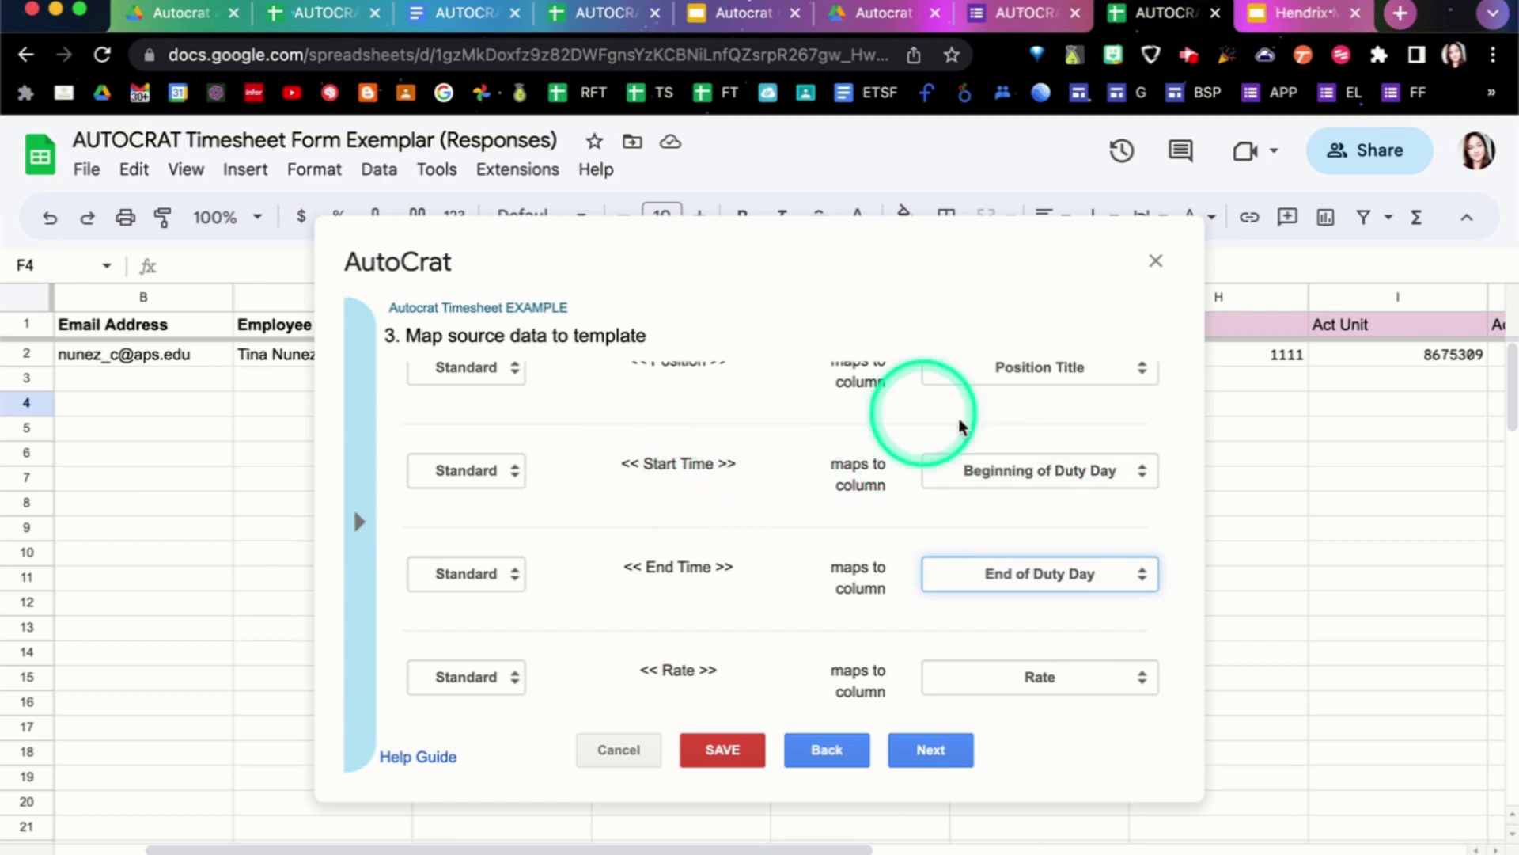
Step: Name merged files <<Employee Name >> Timesheet Autocrat Exemplar using the copied tag
left_click(942, 748)
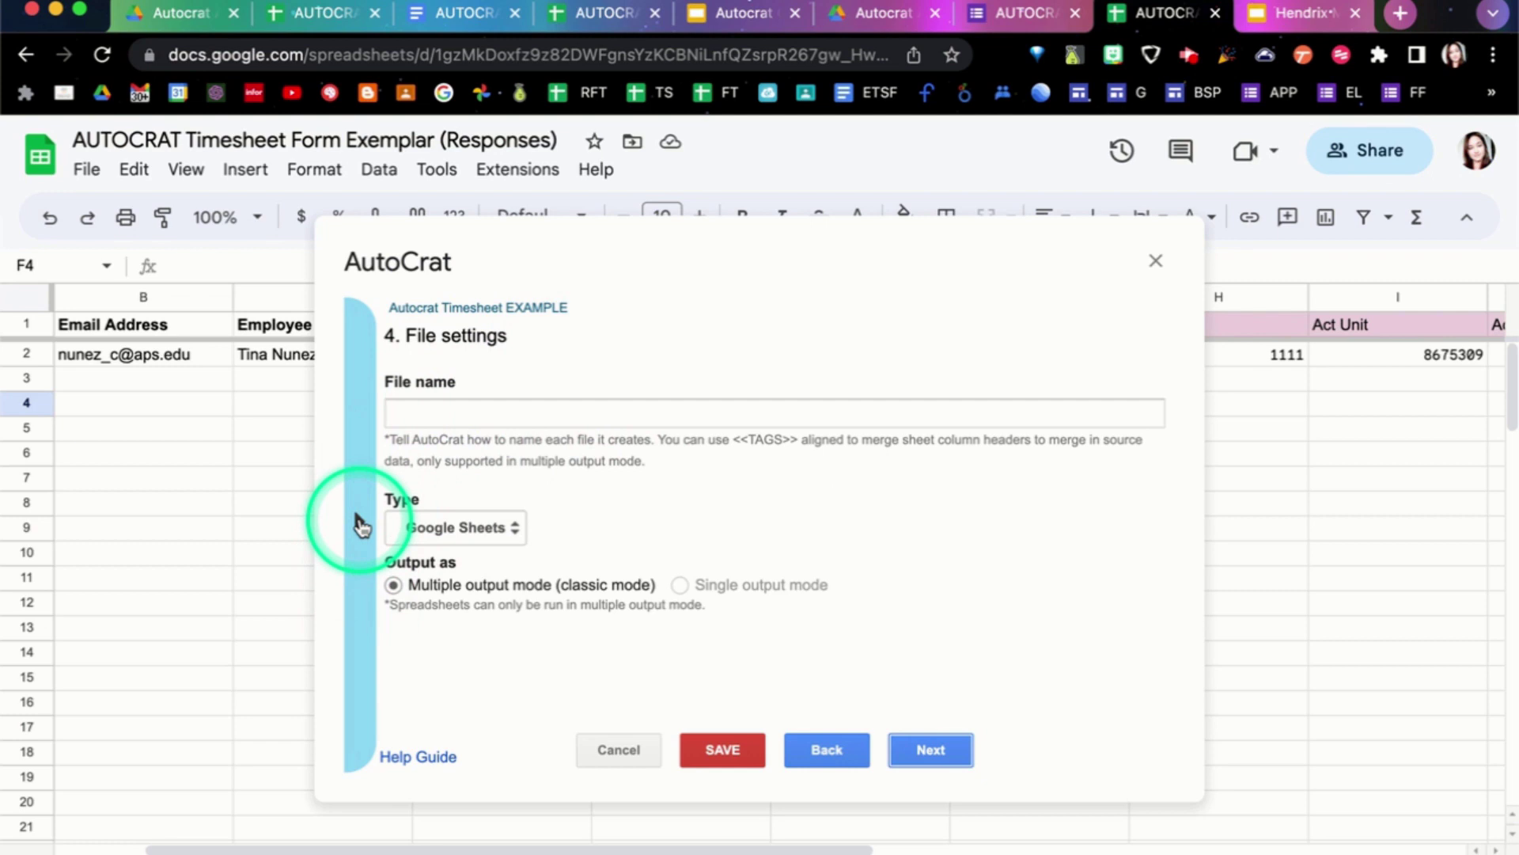
left_click(360, 522)
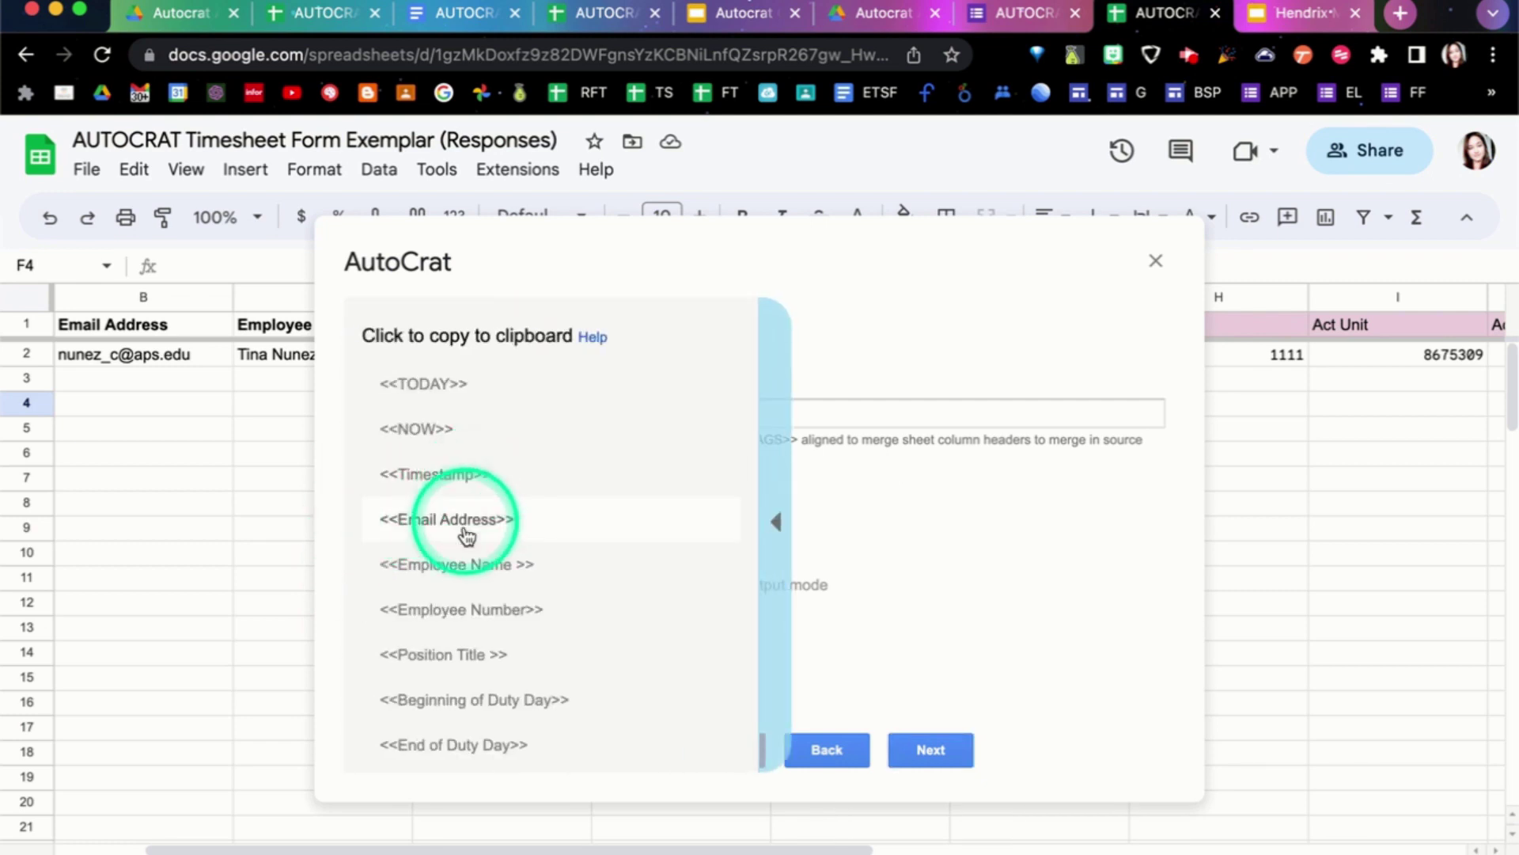
left_click(434, 566)
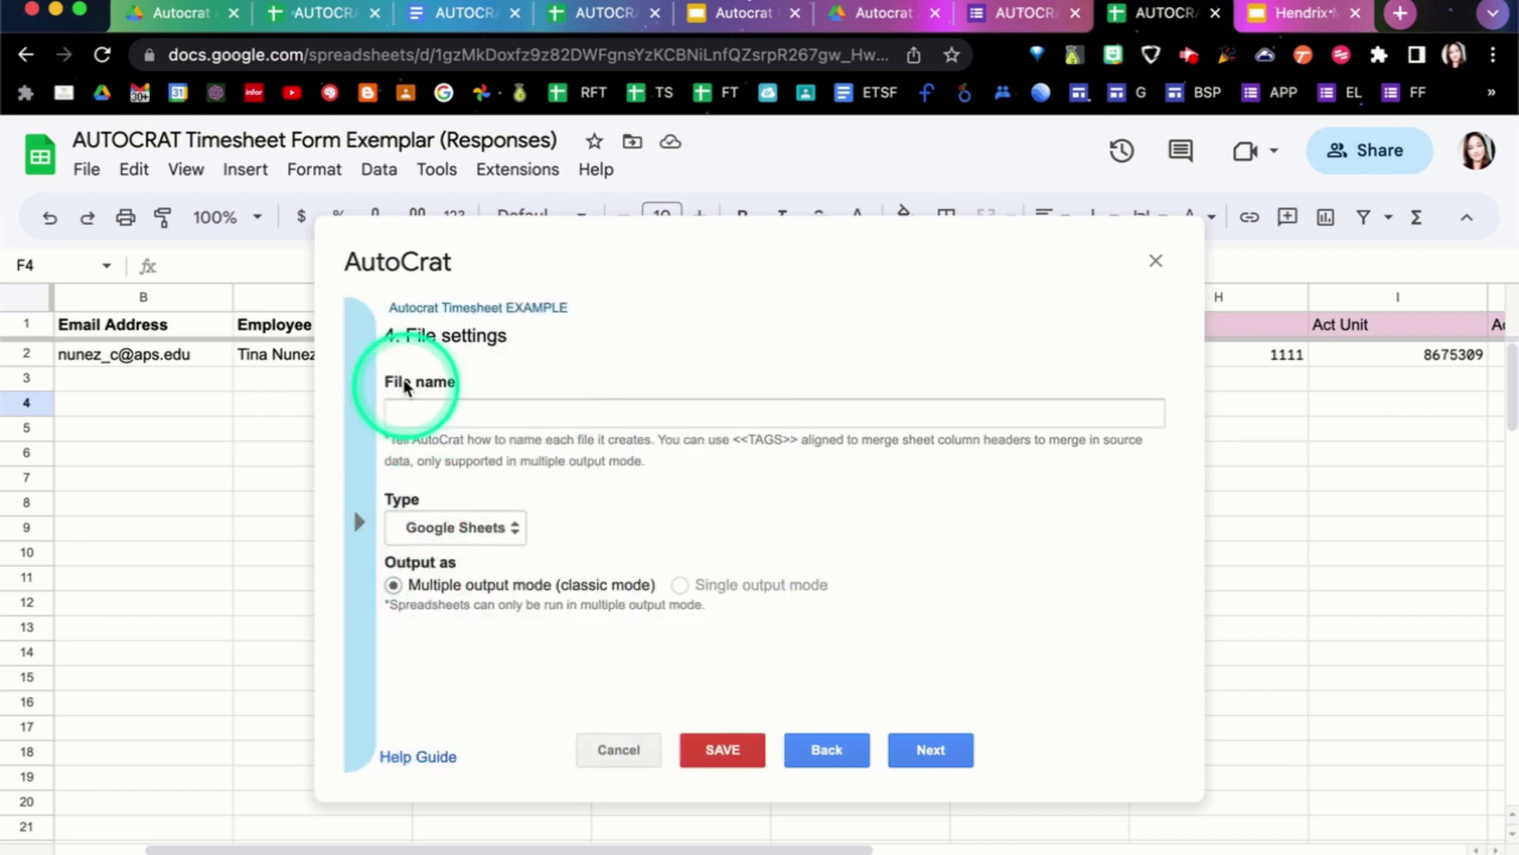
left_click(400, 412)
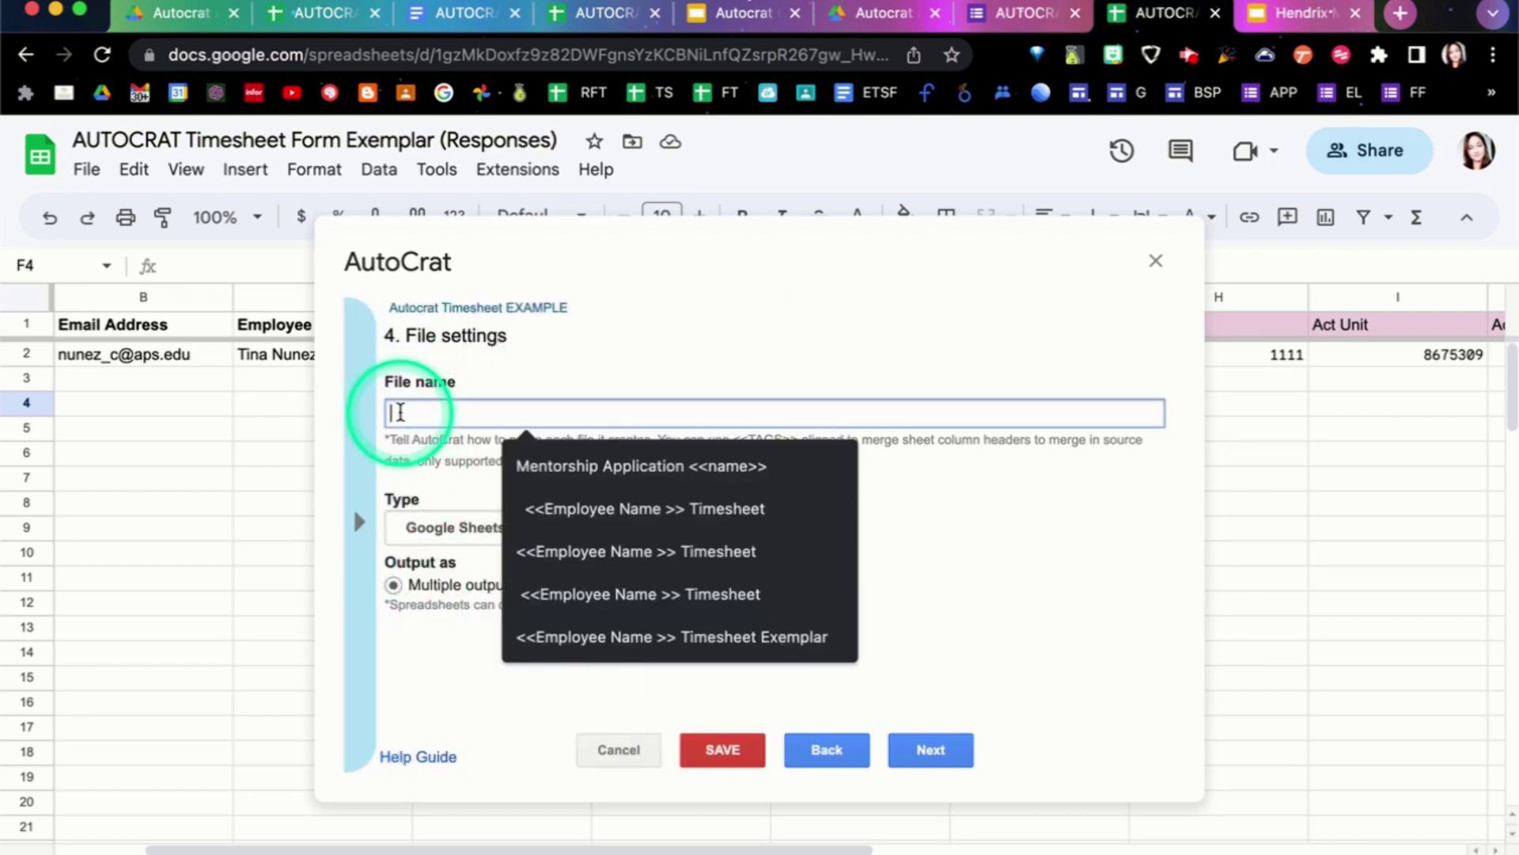
type("<<Employee Name >>")
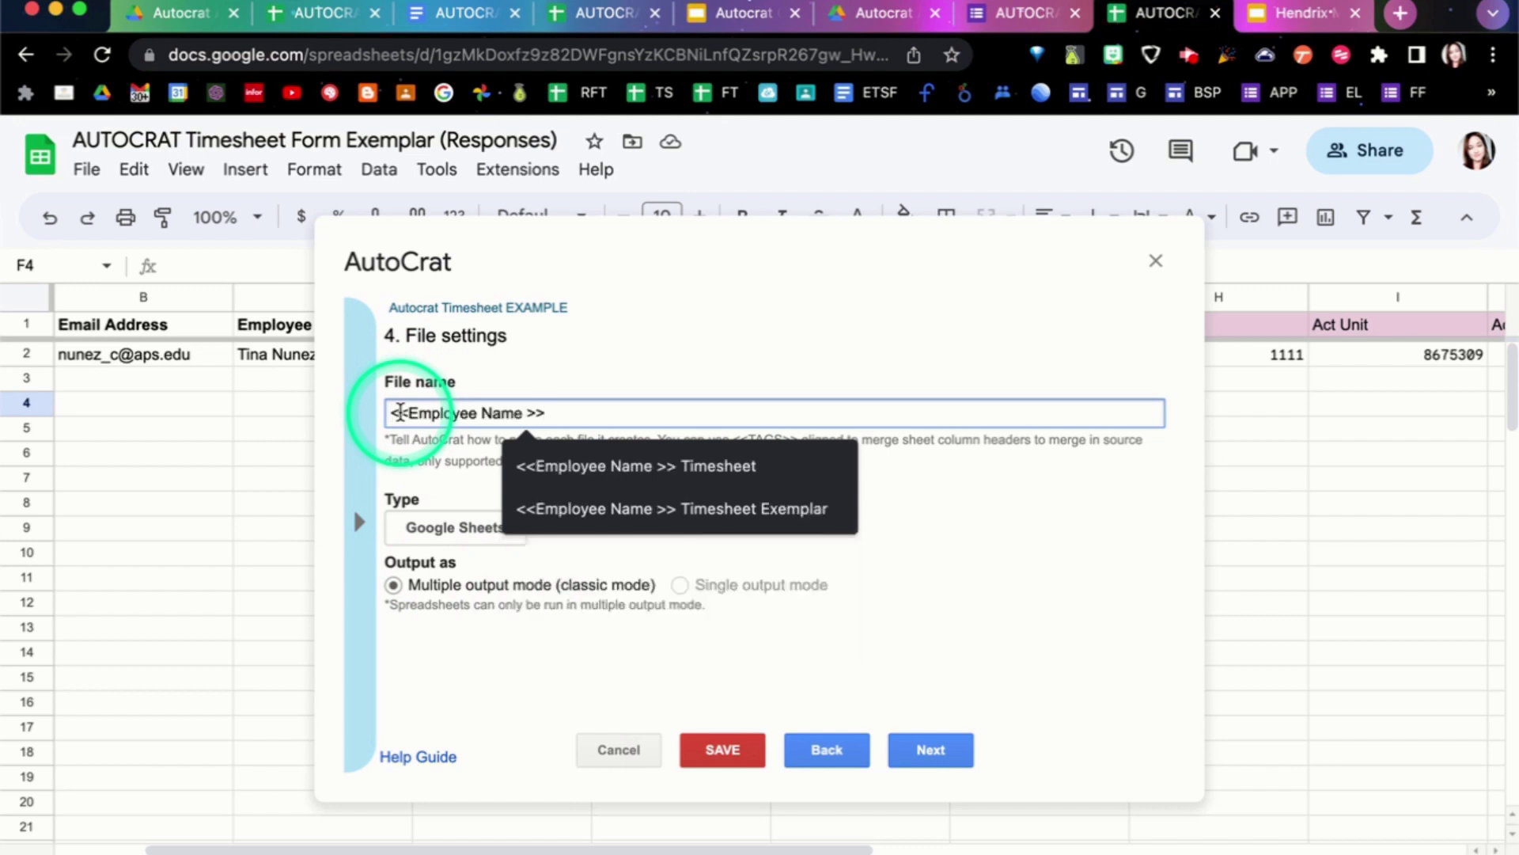
left_click(562, 466)
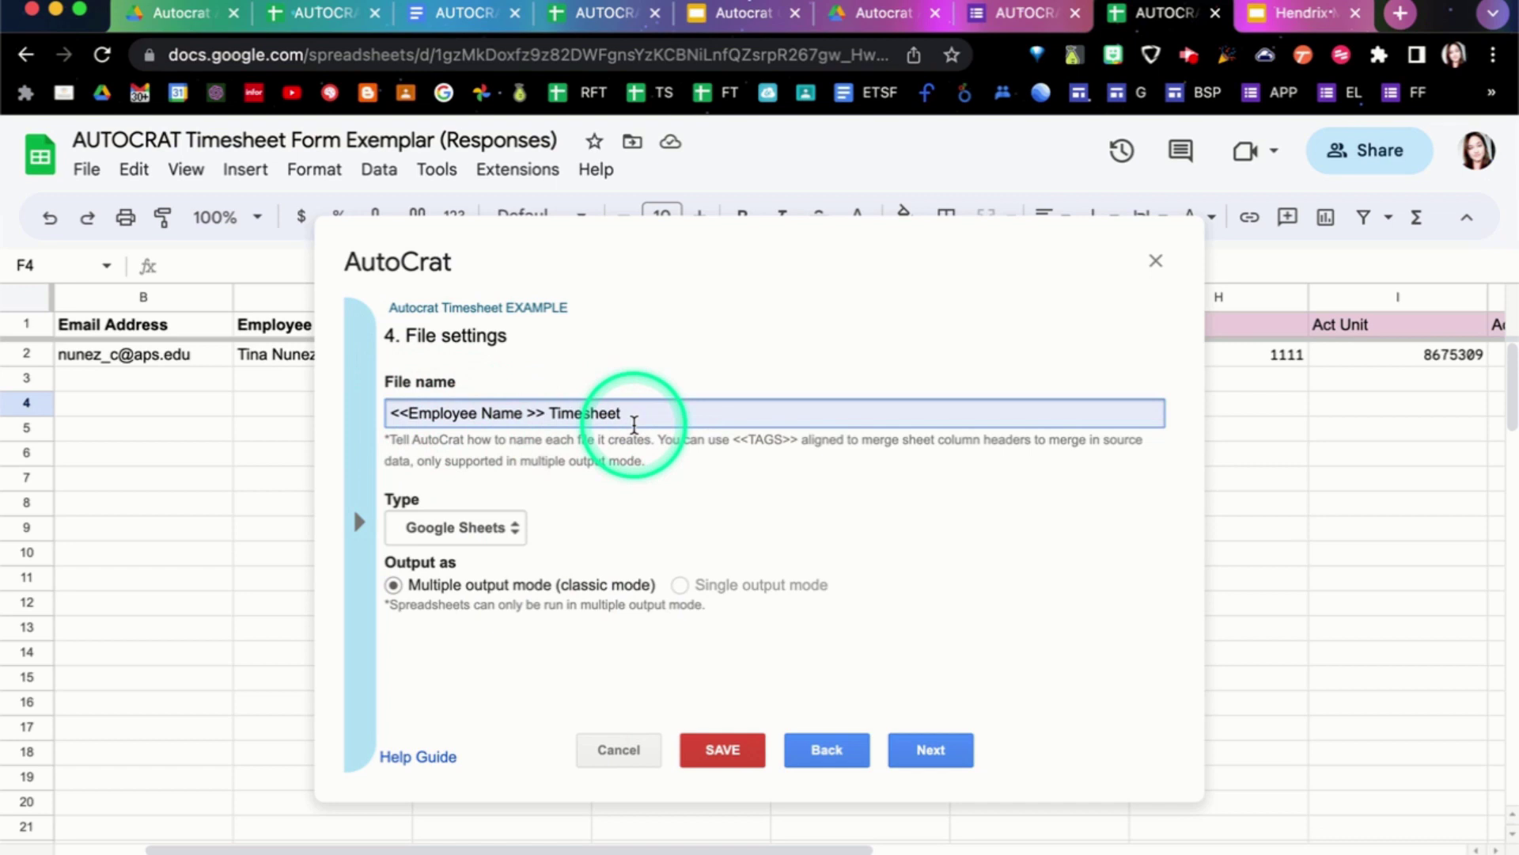
type("Autocrat Exemplar")
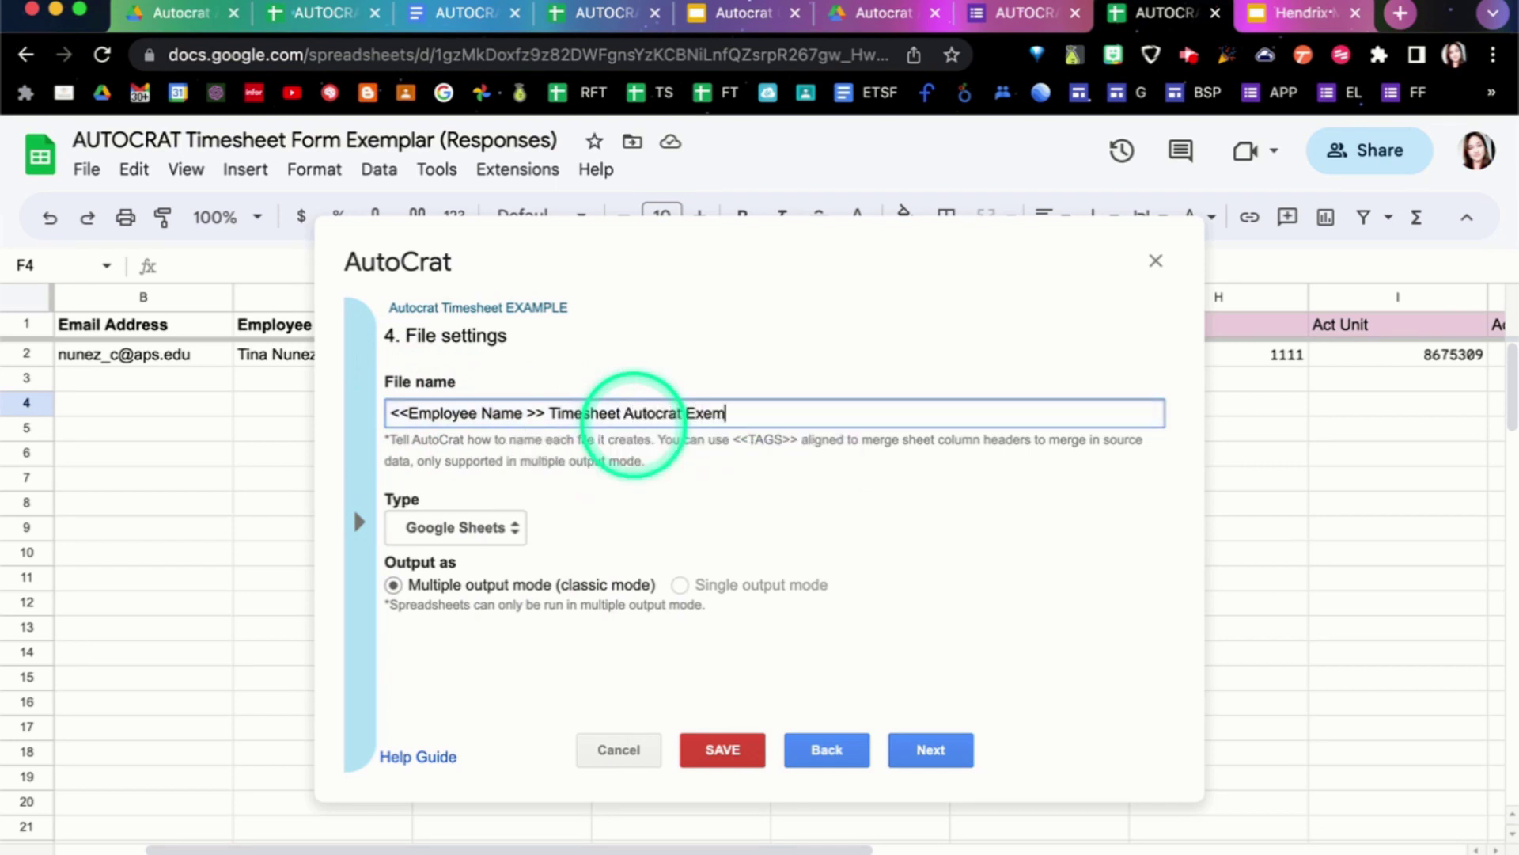
left_click(698, 484)
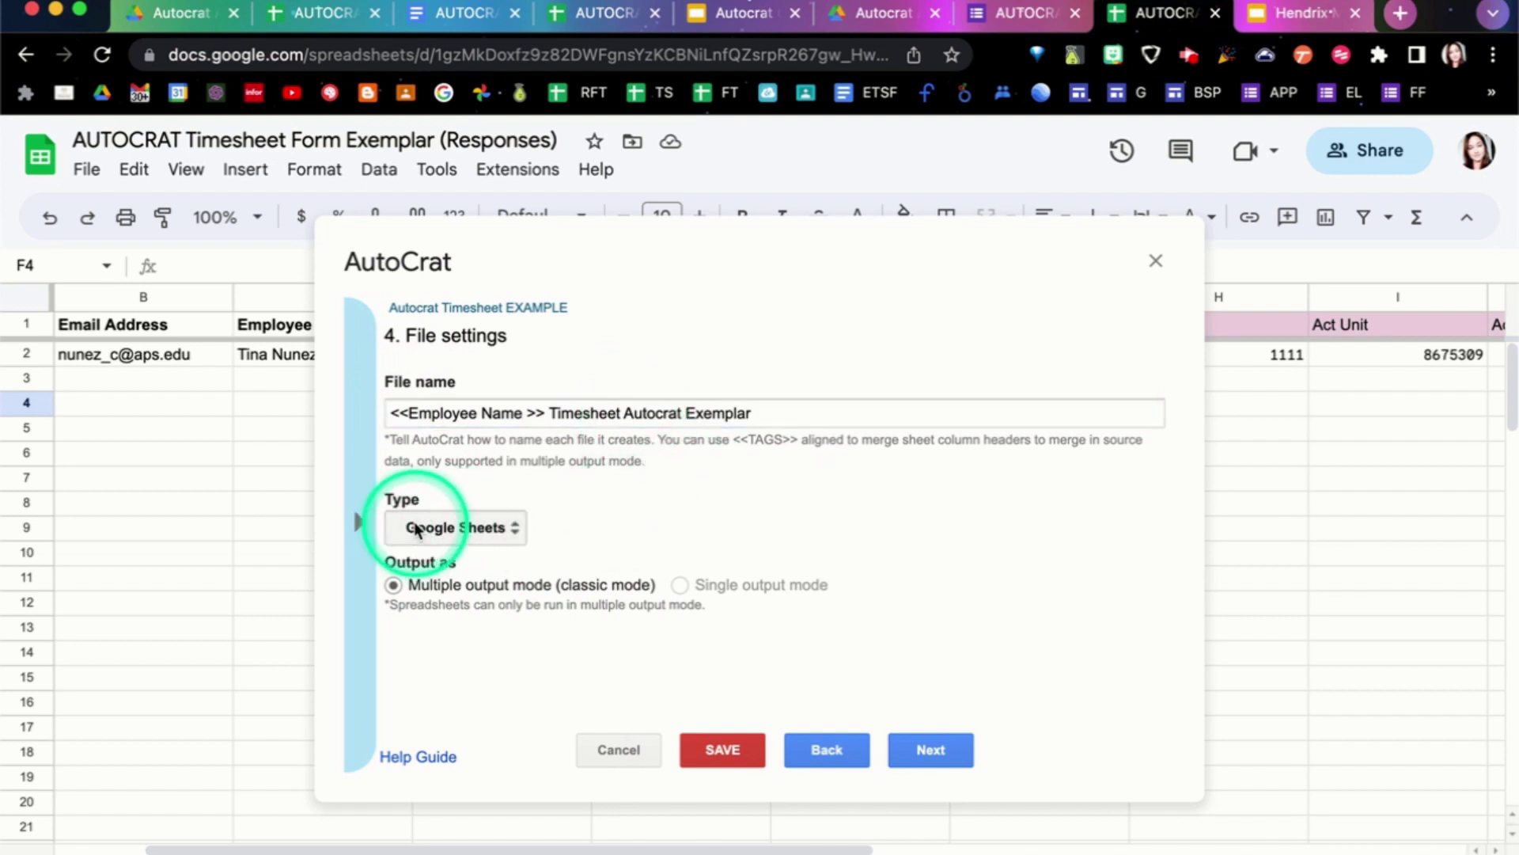
Step: Set the output file type to PDF and continue to destination folders
left_click(498, 528)
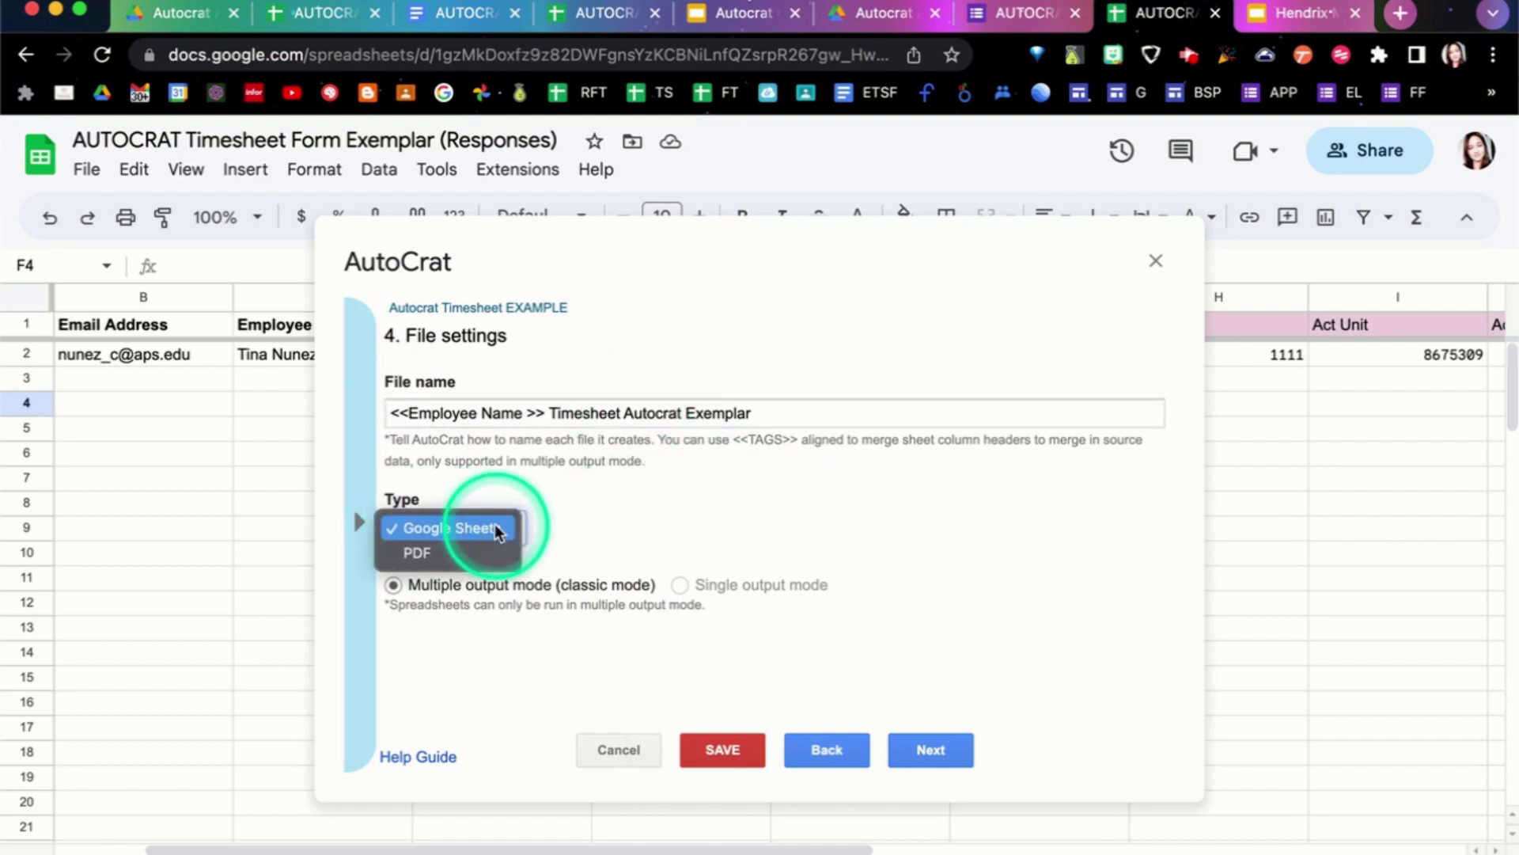
left_click(416, 553)
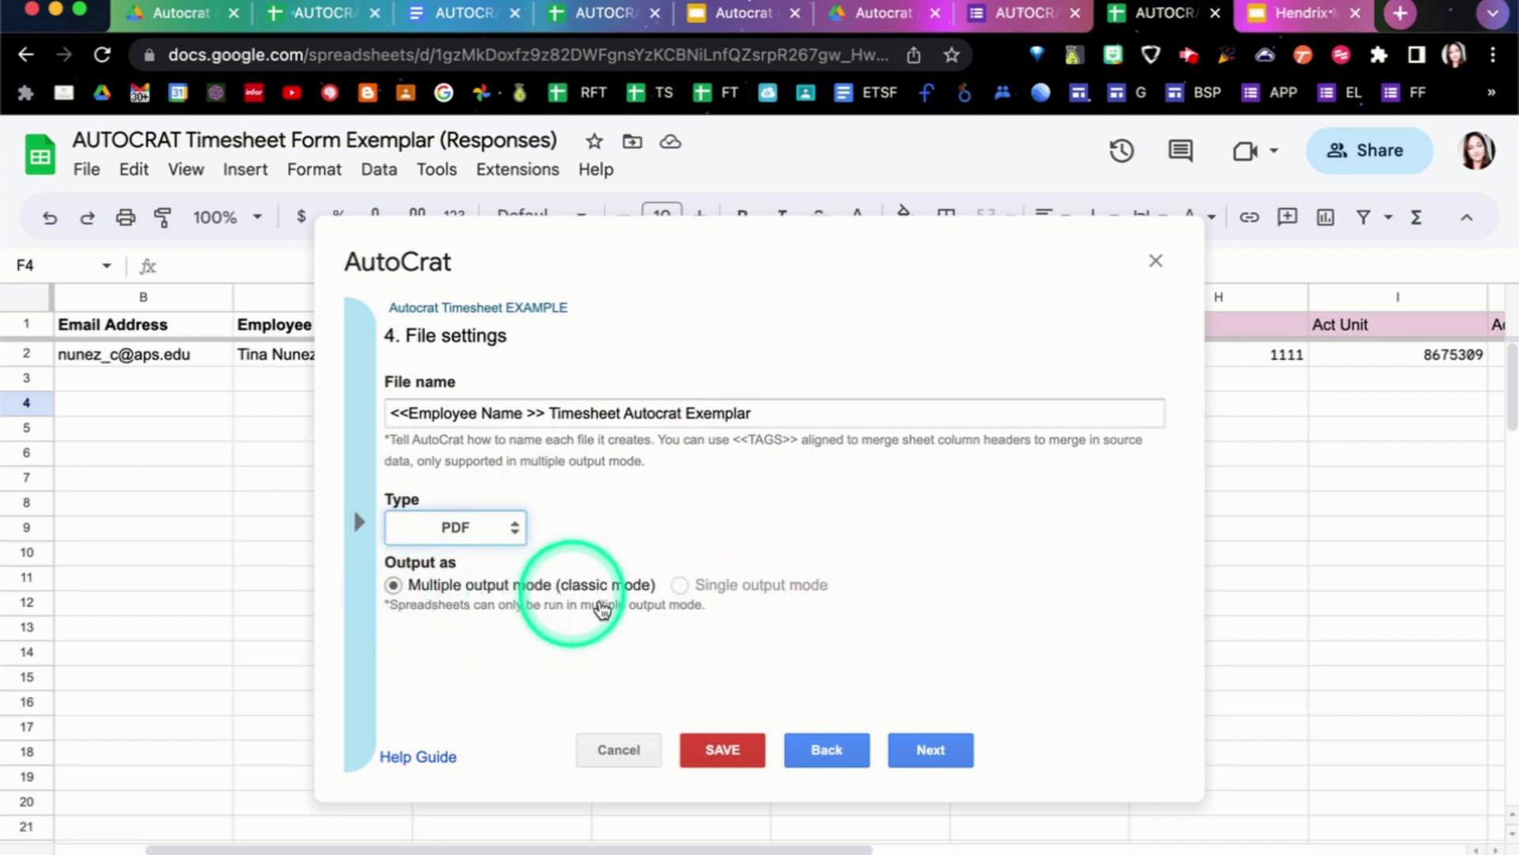
left_click(942, 749)
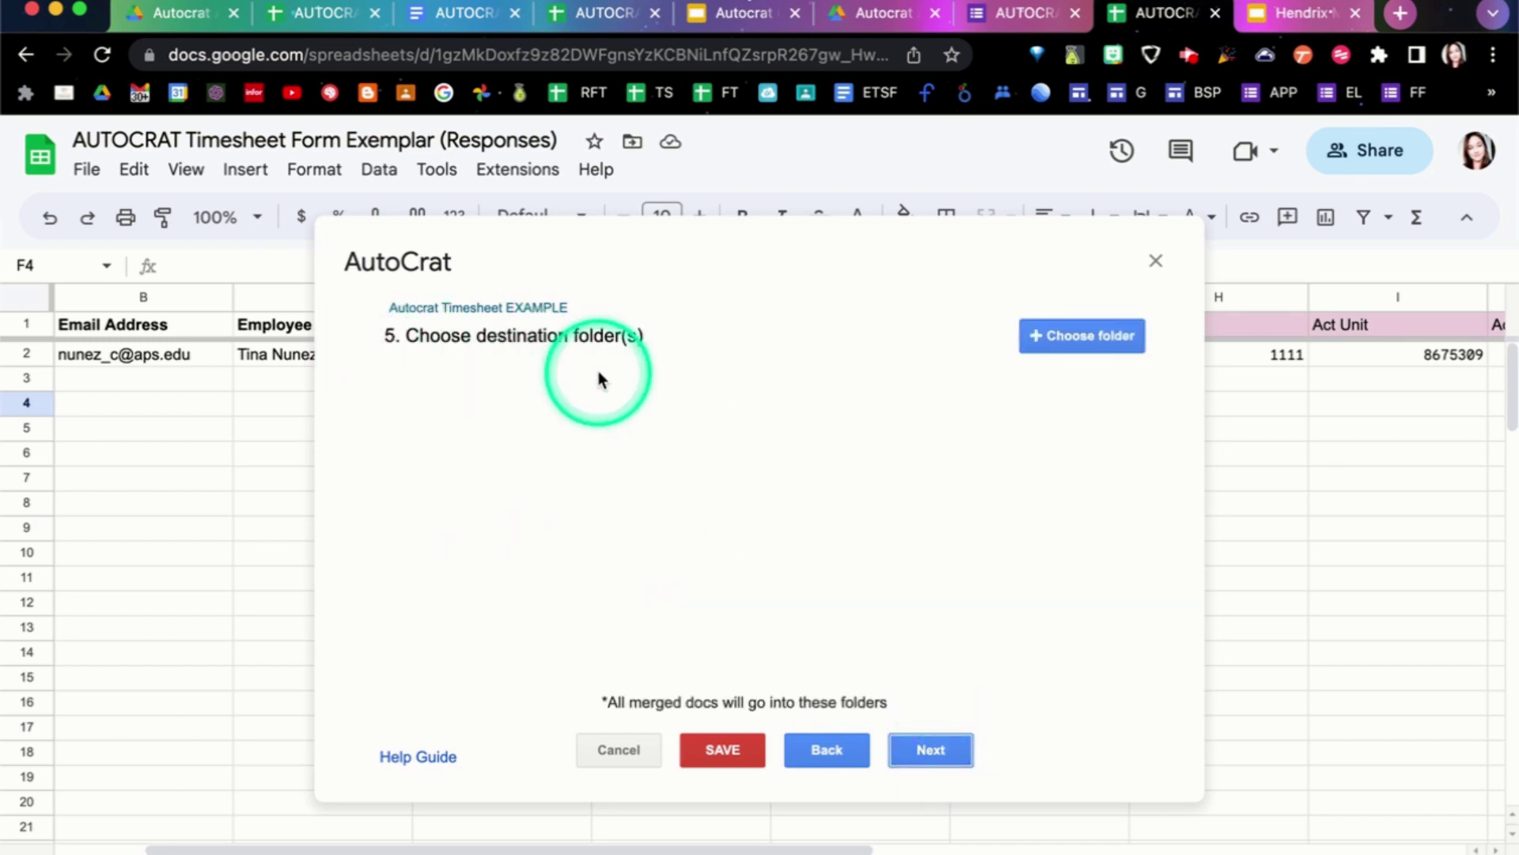
Step: Pick the AUTOCRAT TRY IT MY DRIVE folder in the Drive picker as destination
left_click(1105, 351)
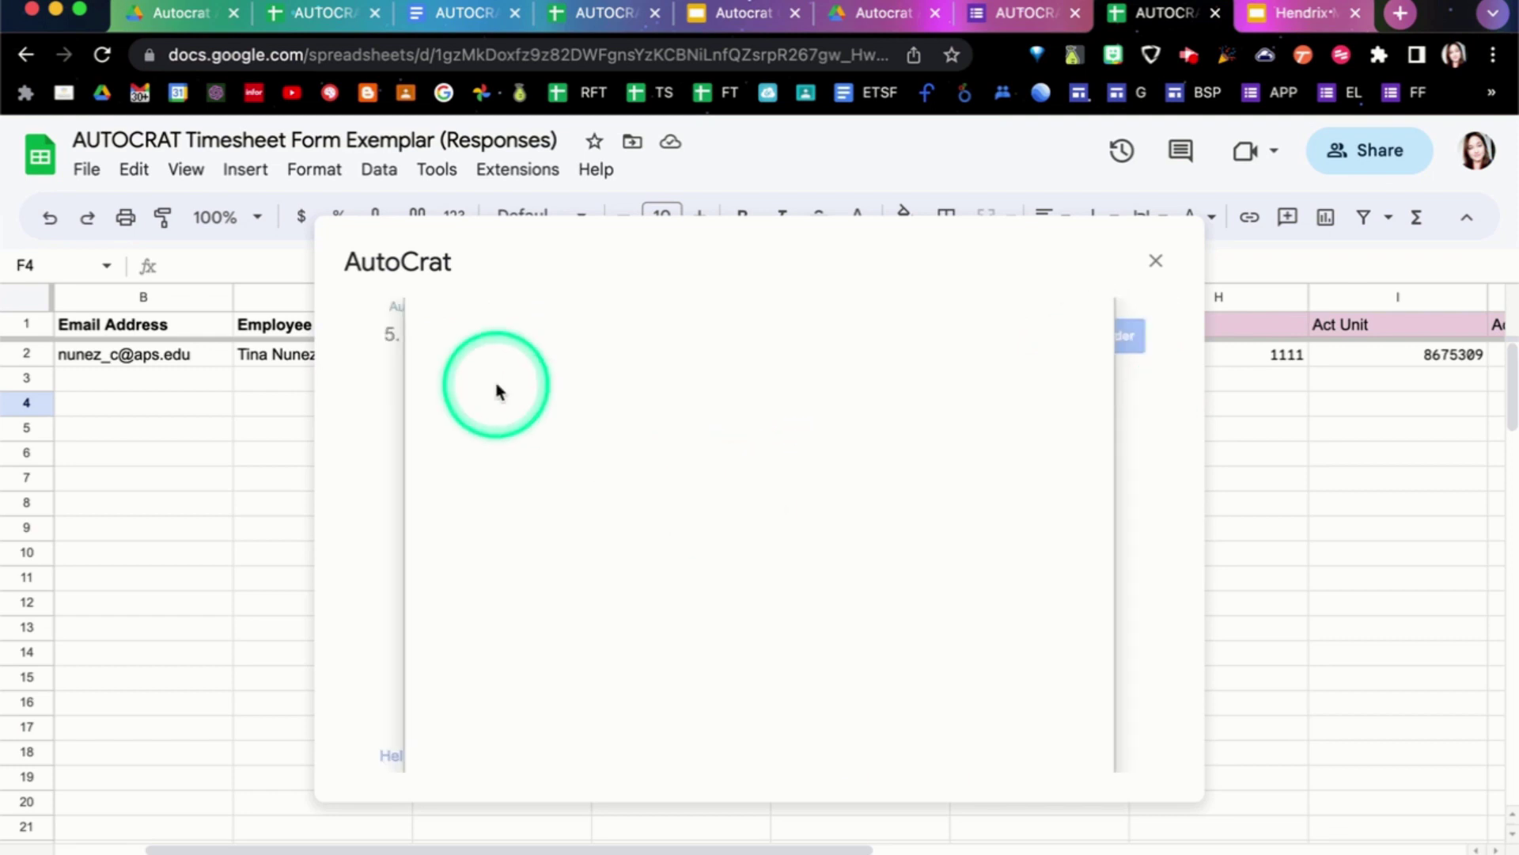
left_click(549, 426)
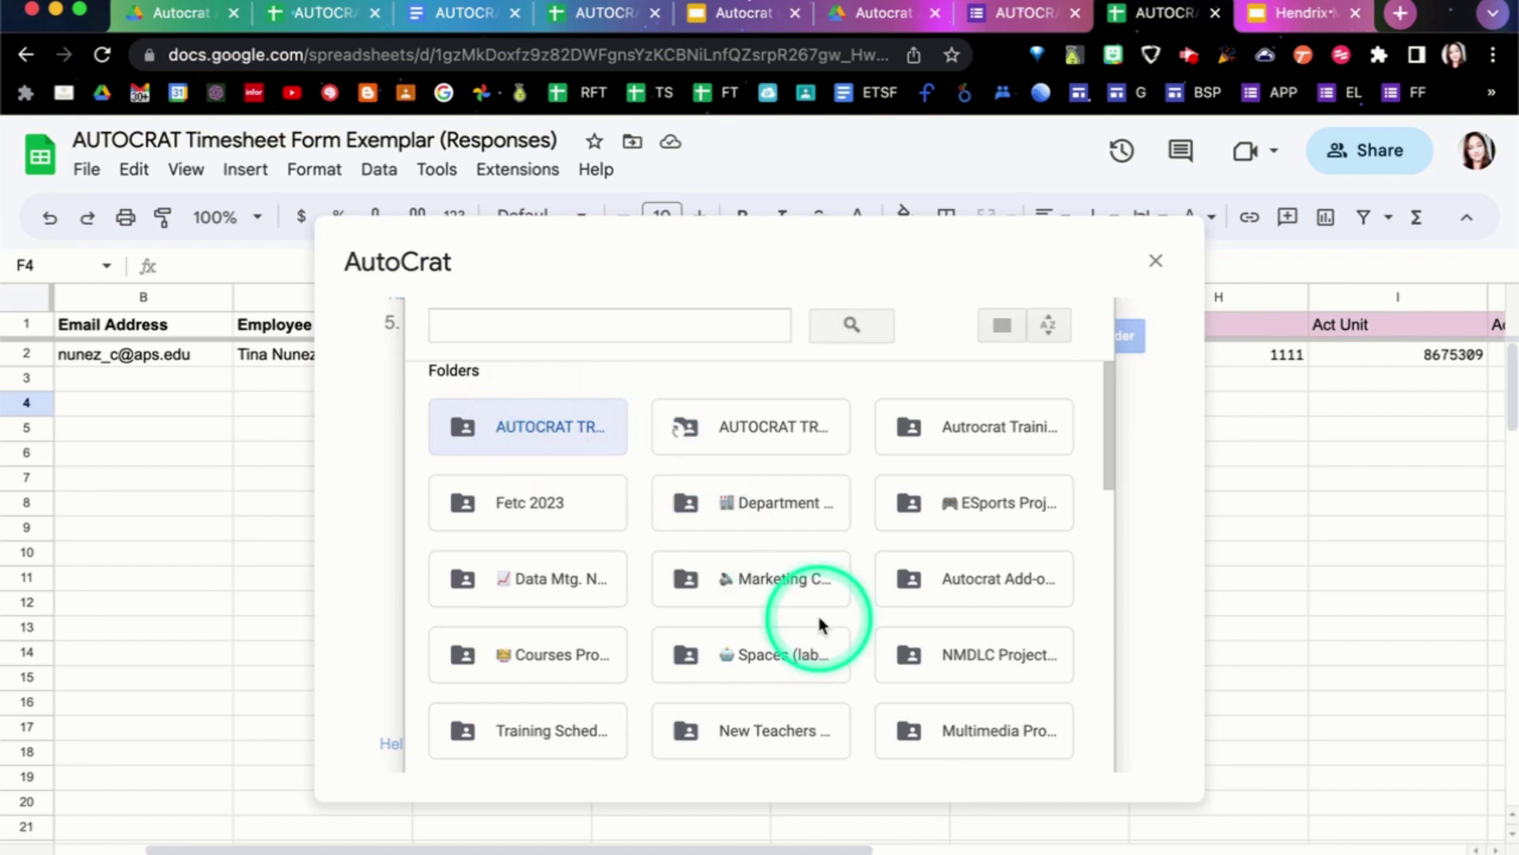
scroll(820, 624, "down", 15)
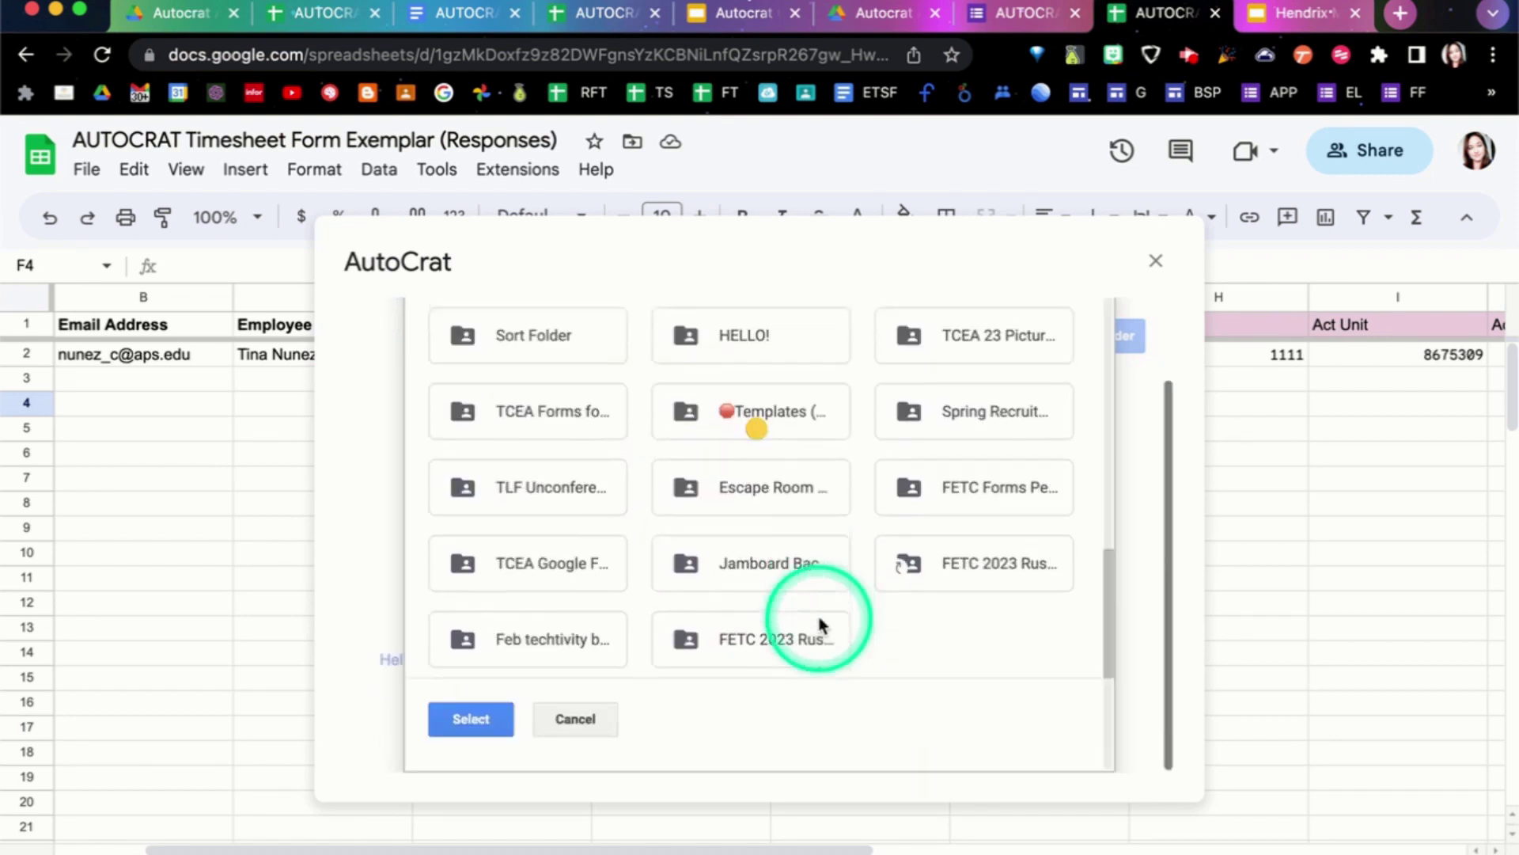
left_click(497, 723)
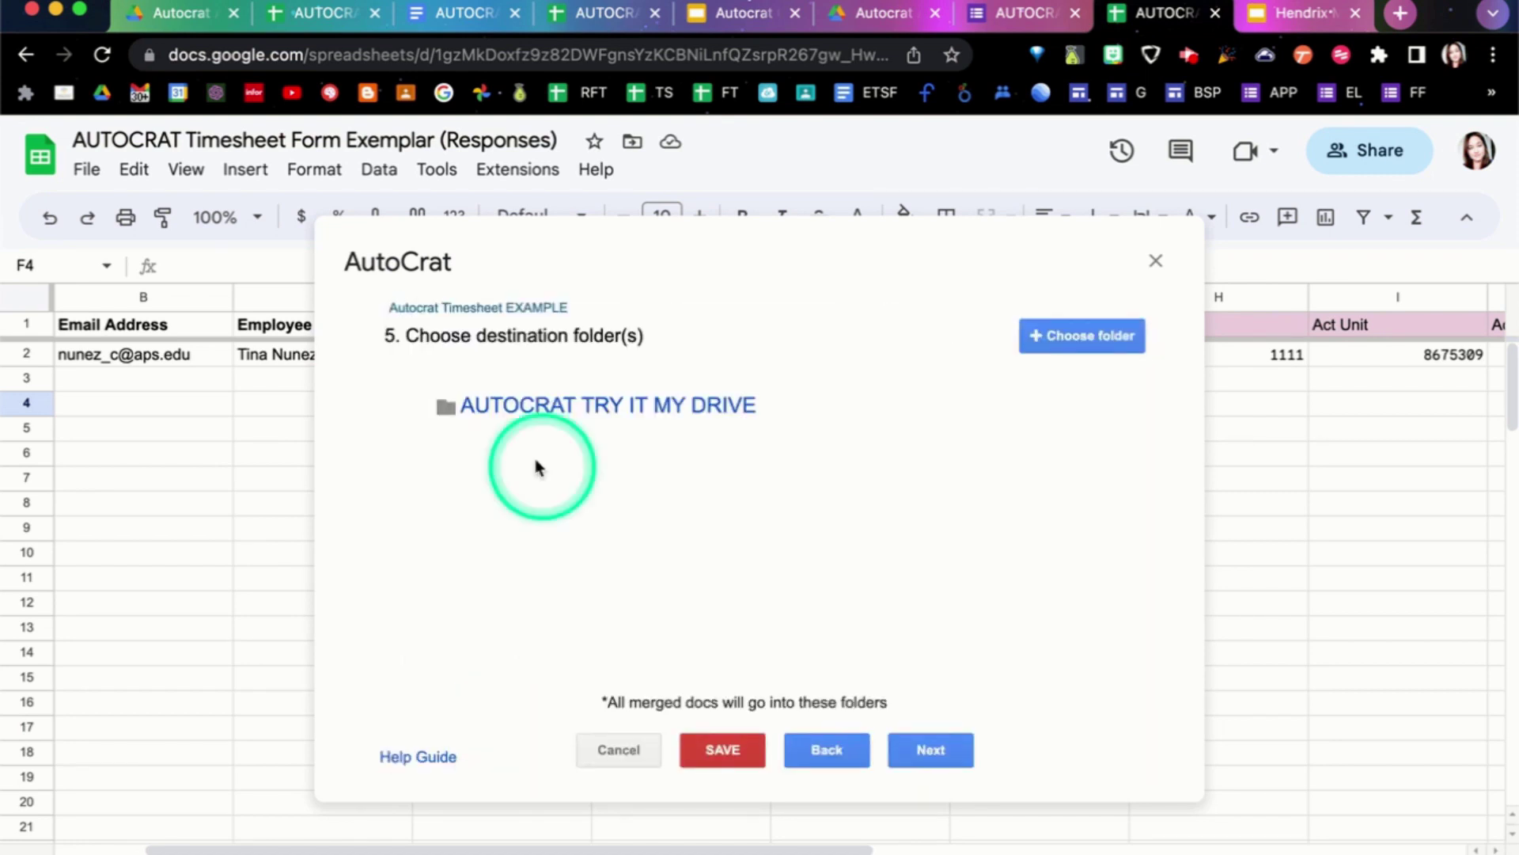
mouse_move(519, 430)
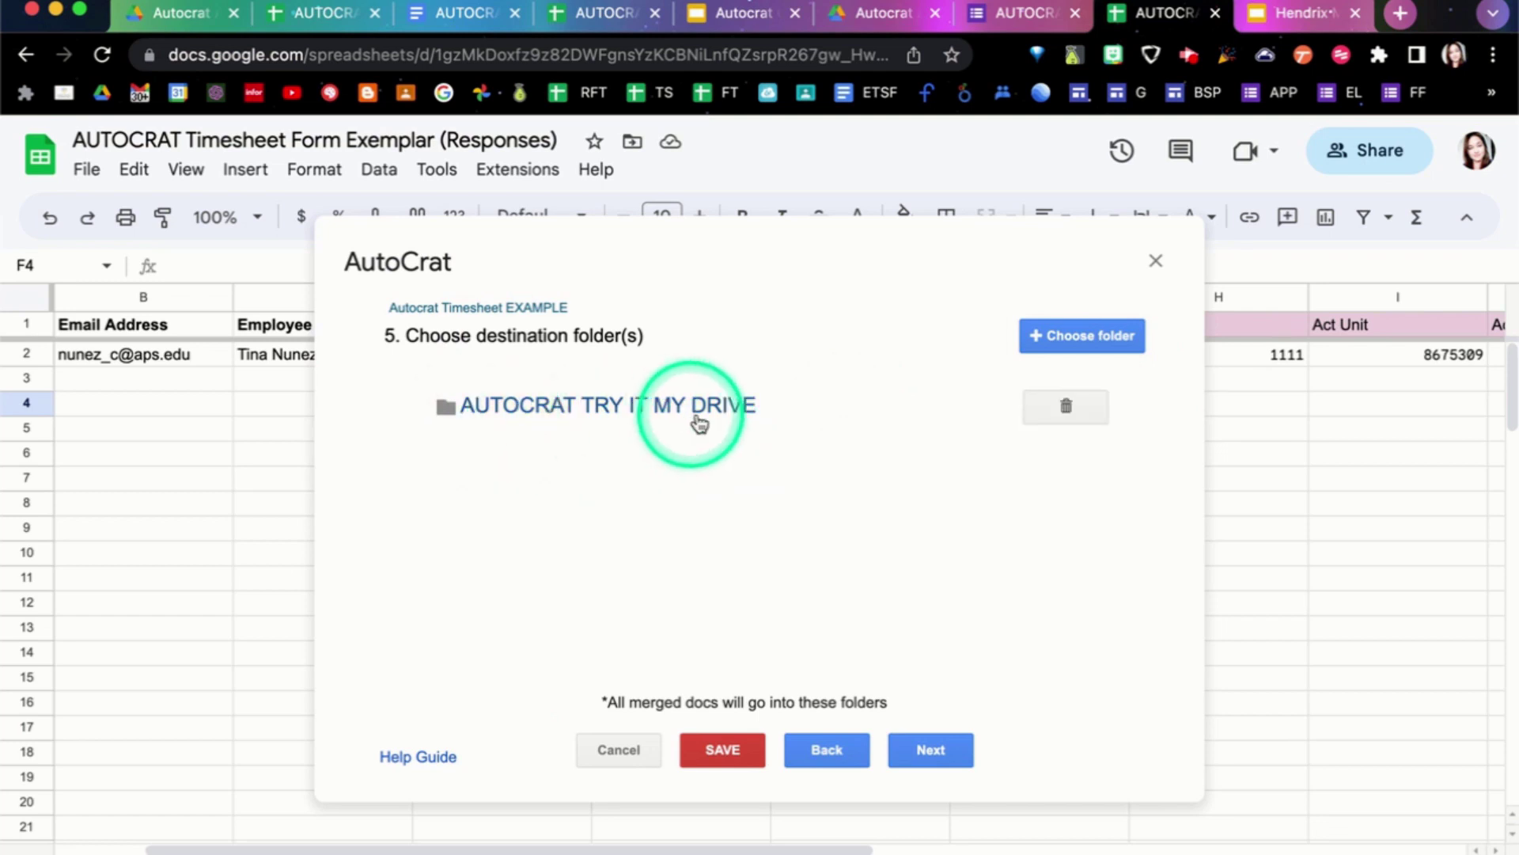
Step: Skip the dynamic folder reference step, advancing to step 7 merge conditions
left_click(942, 749)
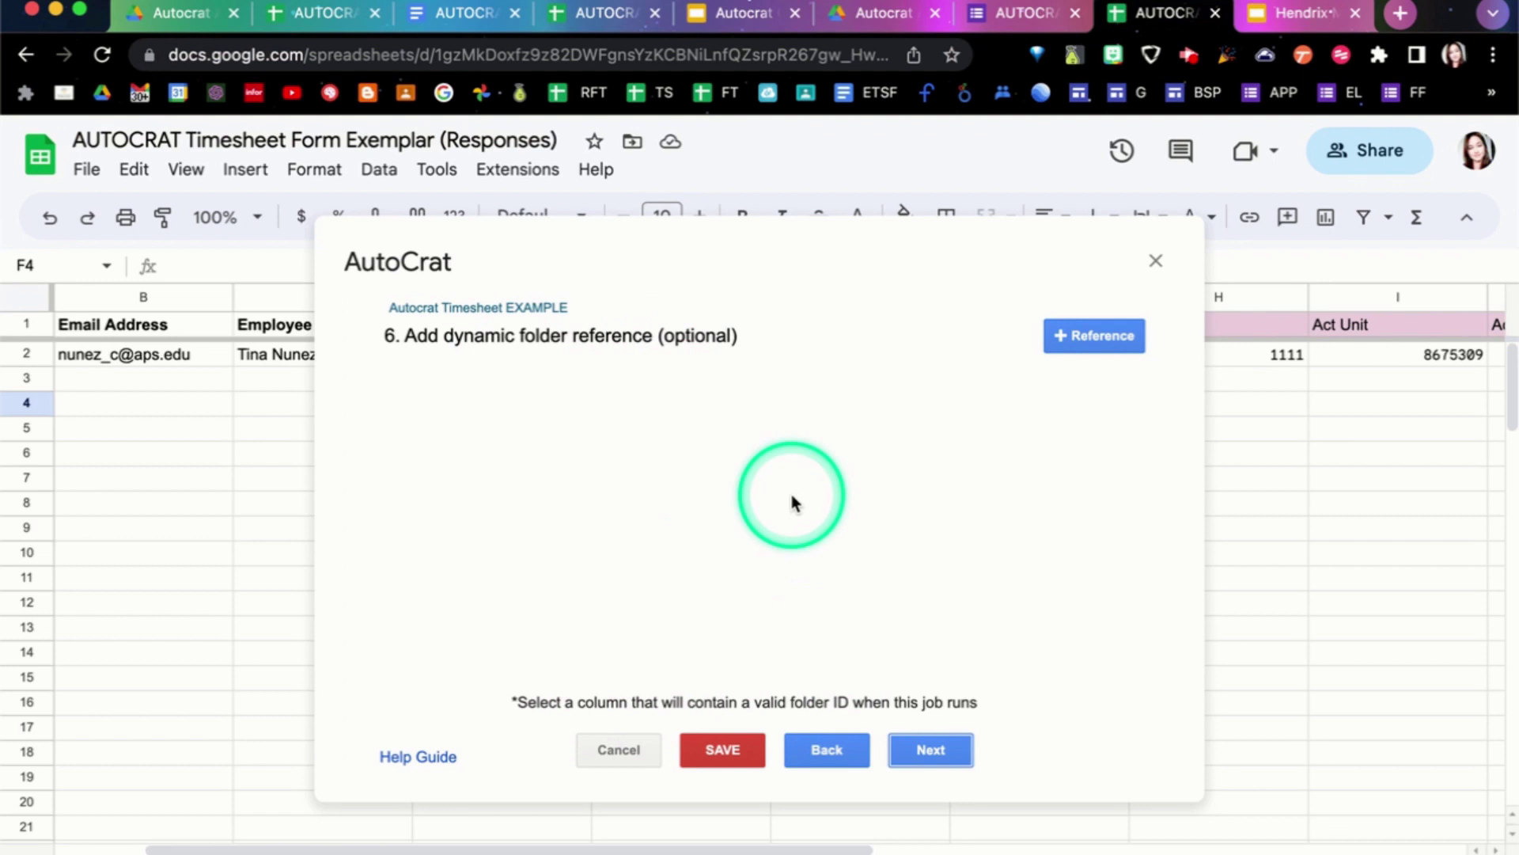
left_click(941, 762)
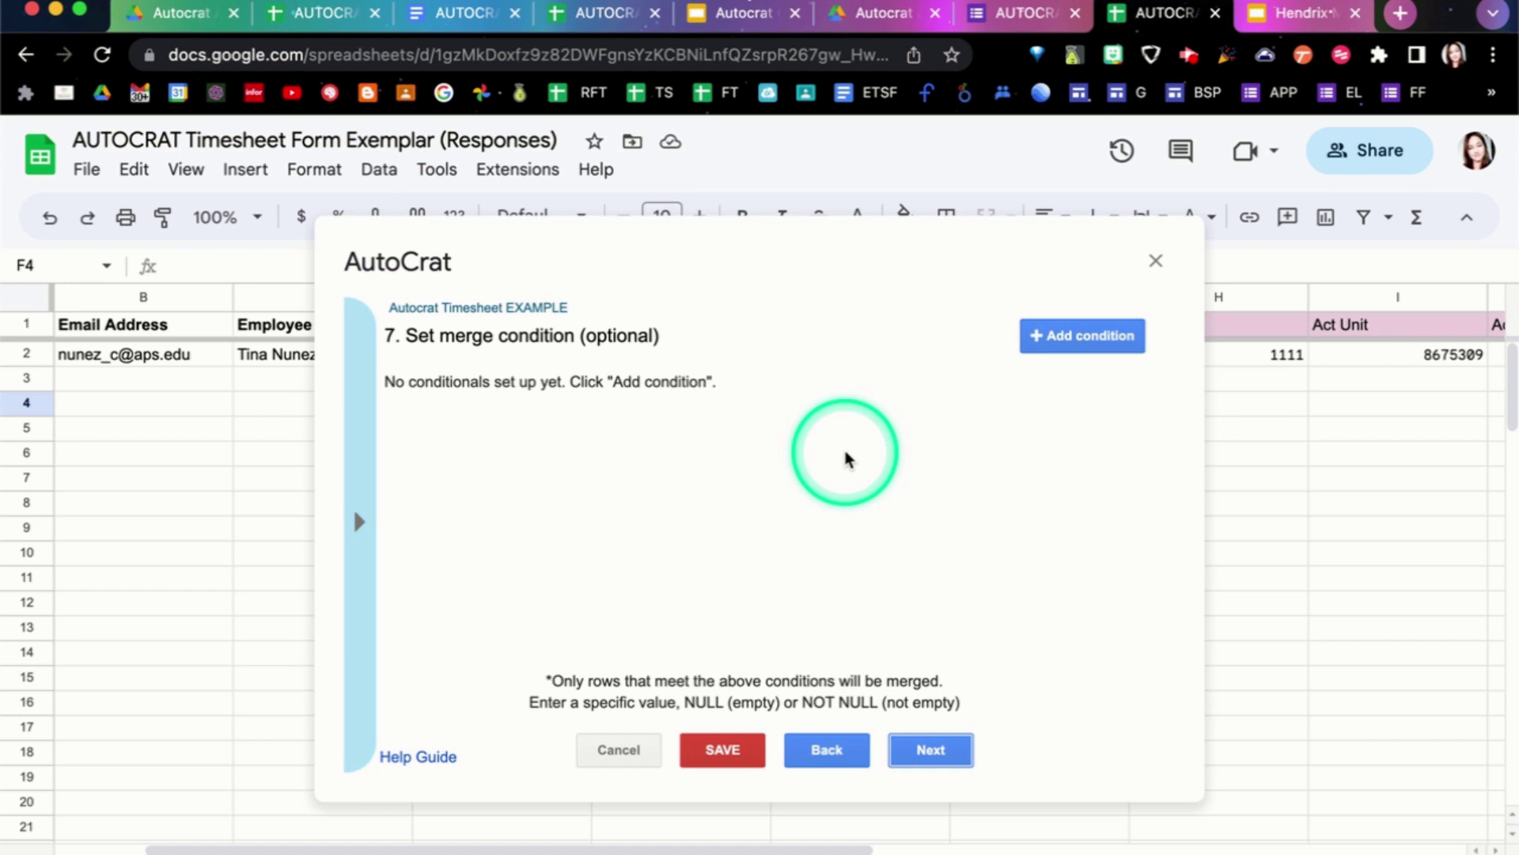
Step: Add a merge condition on the Category column, leaving the value NOT NULL
left_click(1067, 333)
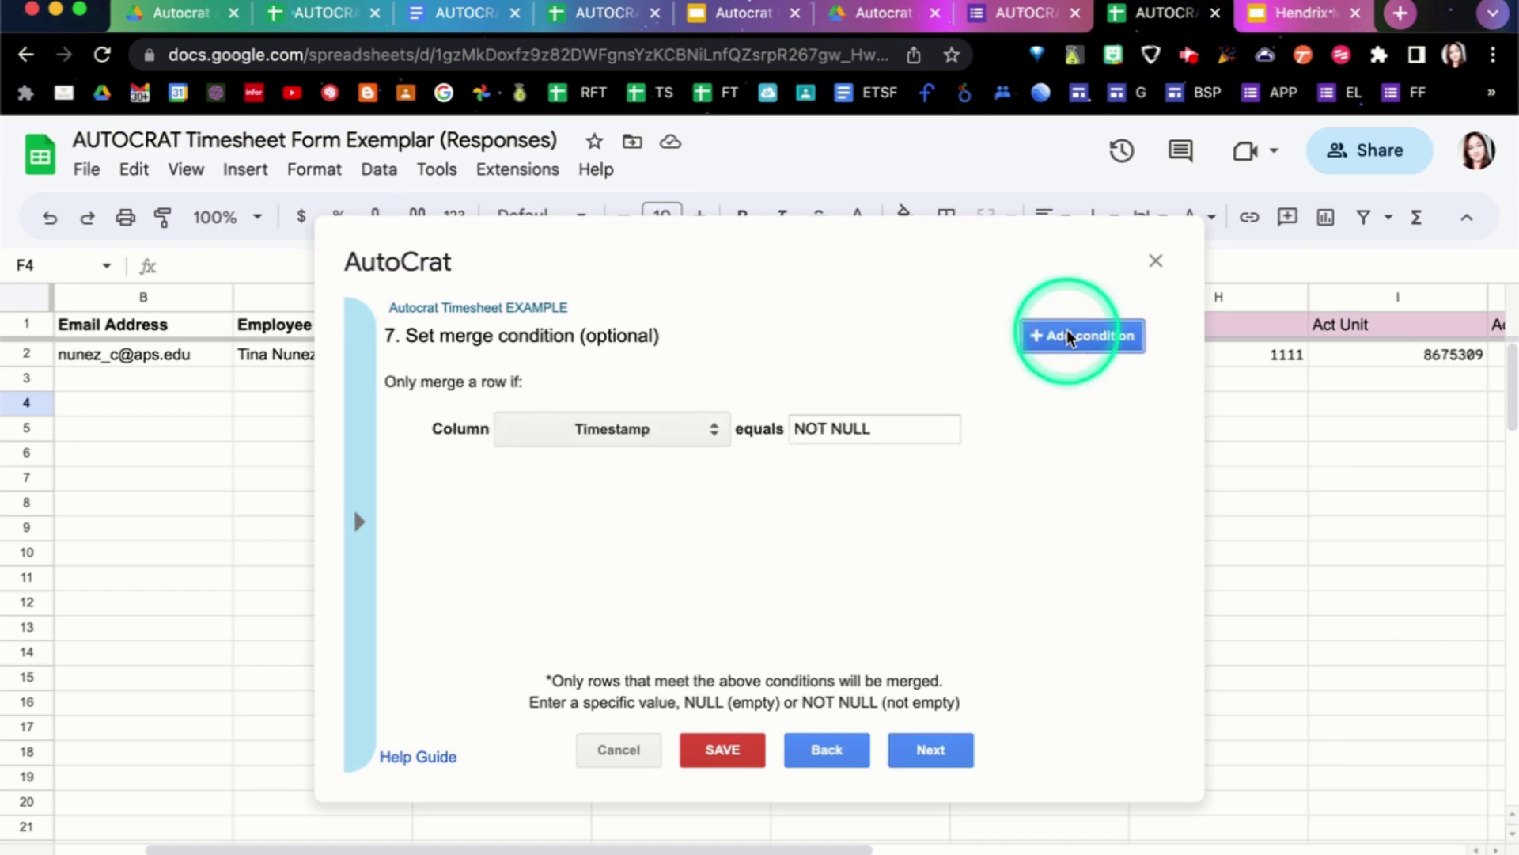
left_click(633, 433)
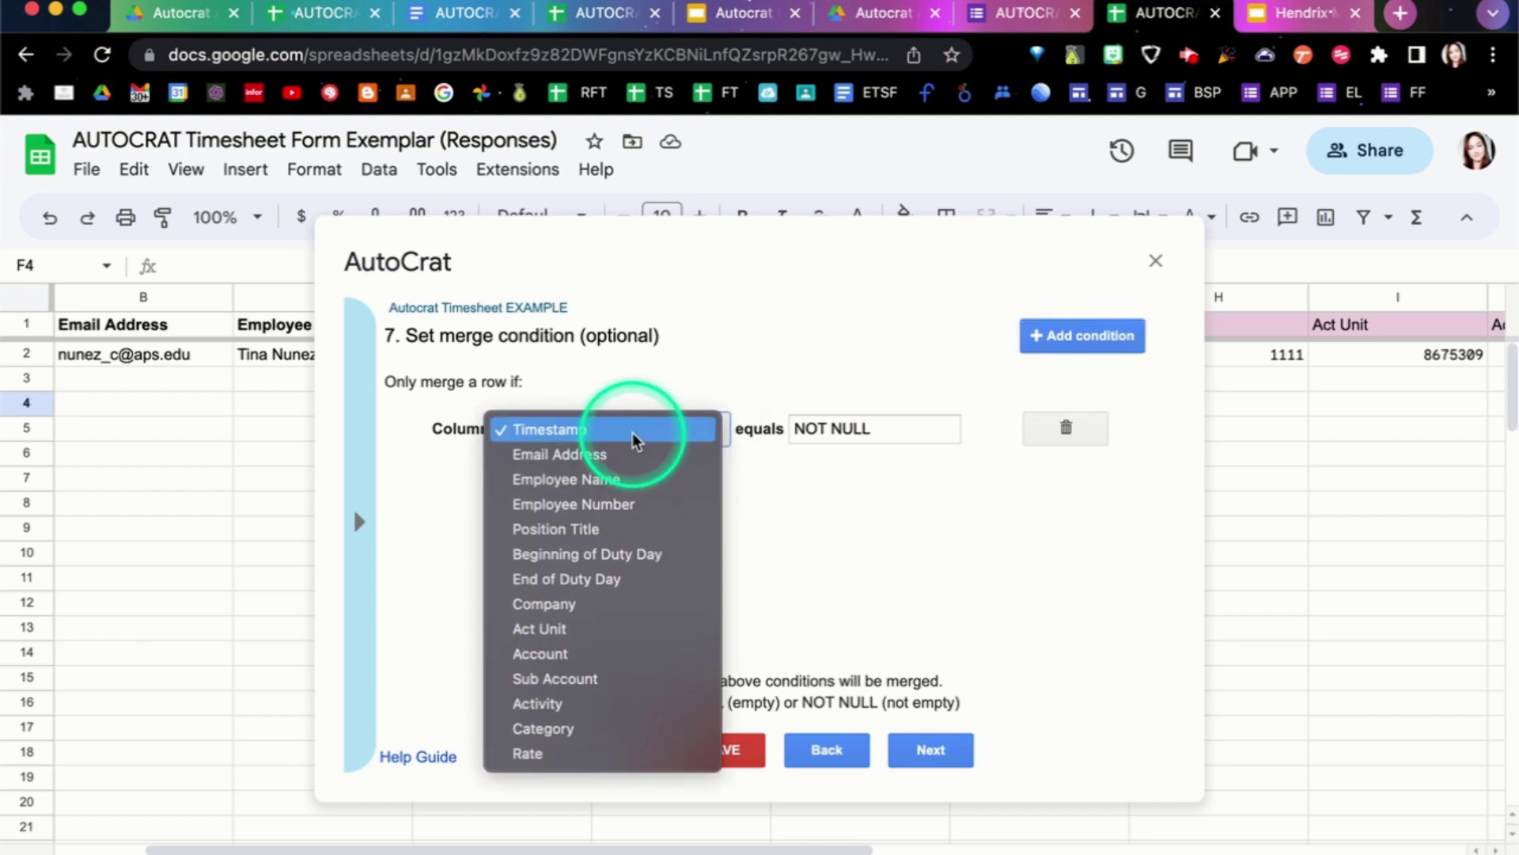
left_click(603, 729)
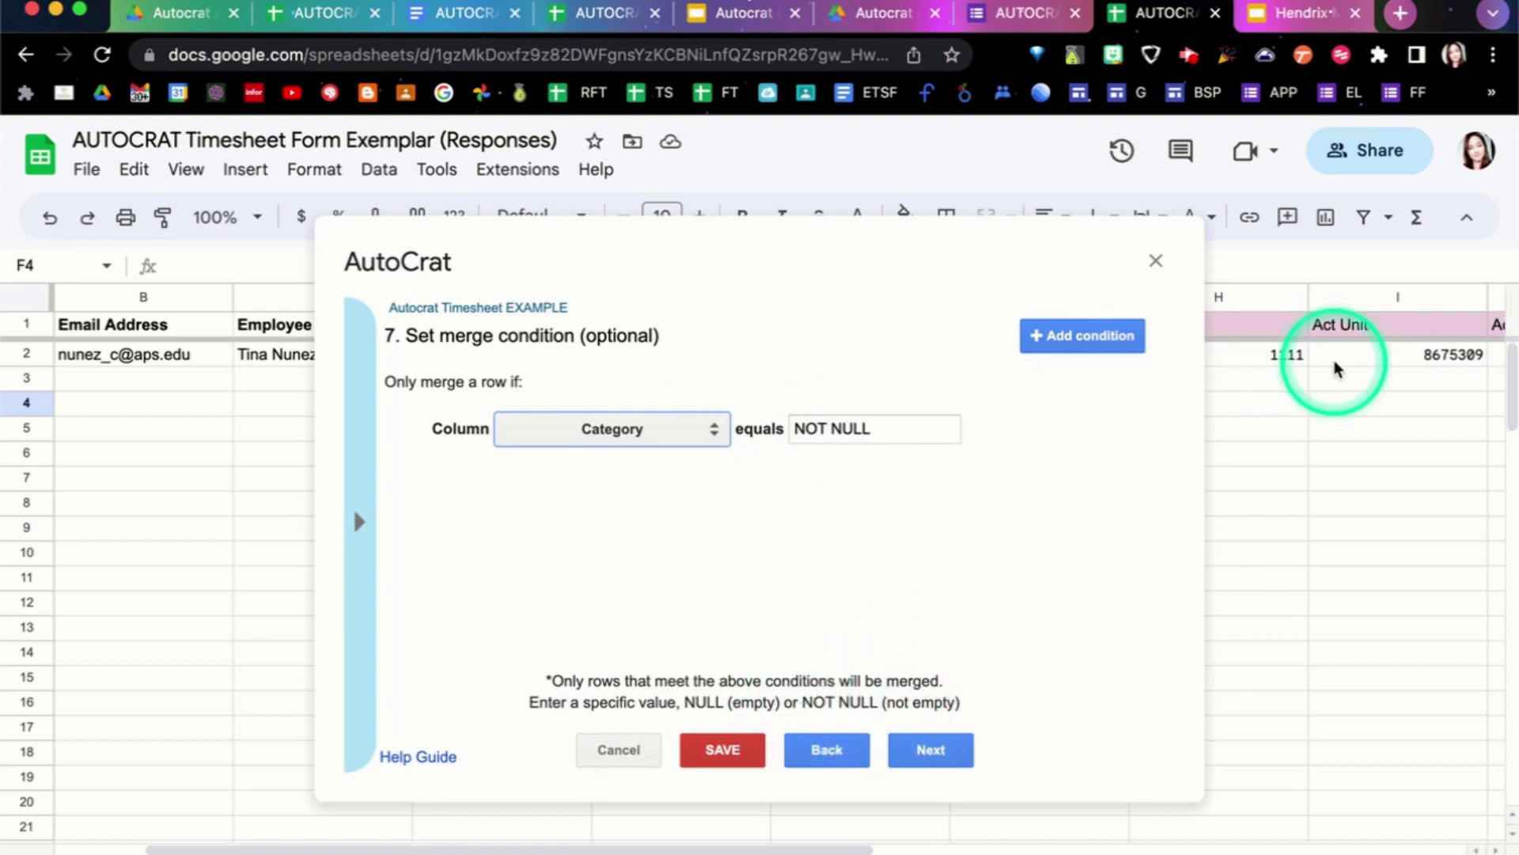
Step: On step 8, enable Share doc as PDF and set collaborator re-sharing to No
left_click(927, 754)
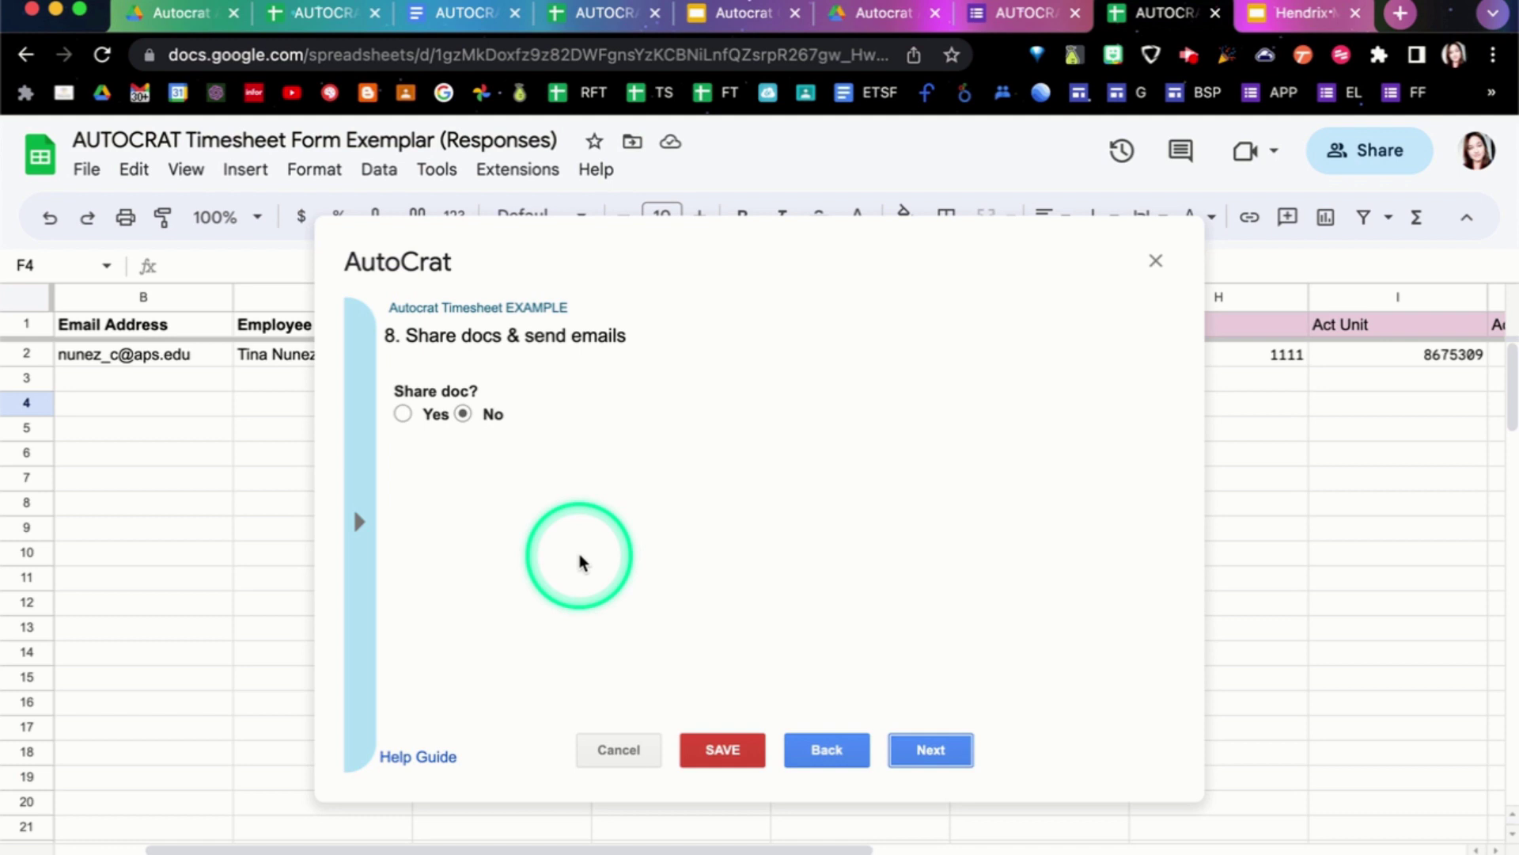
left_click(403, 414)
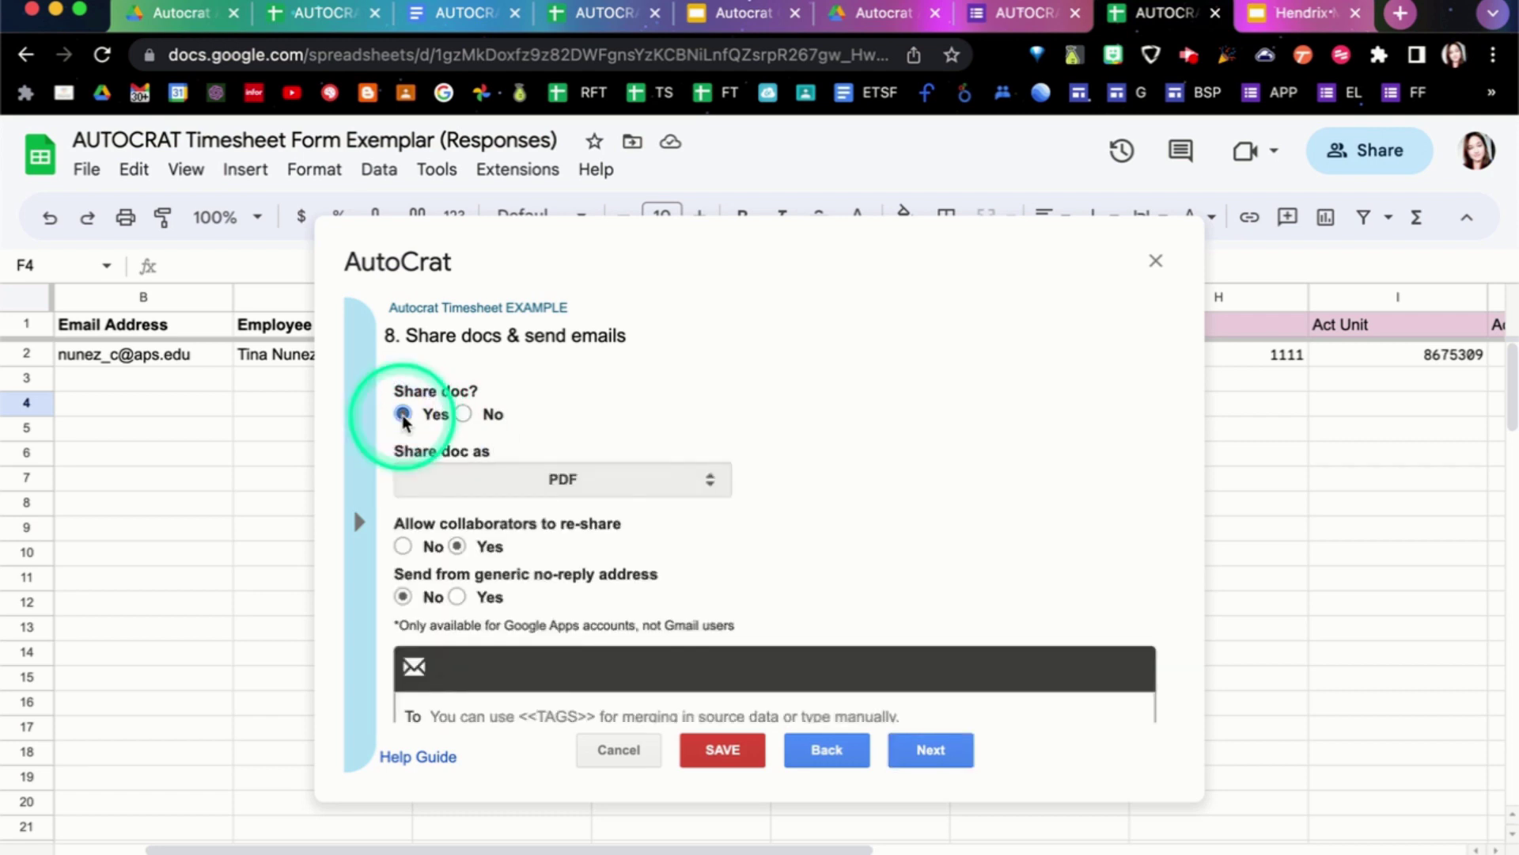
scroll(909, 434, "down", 2)
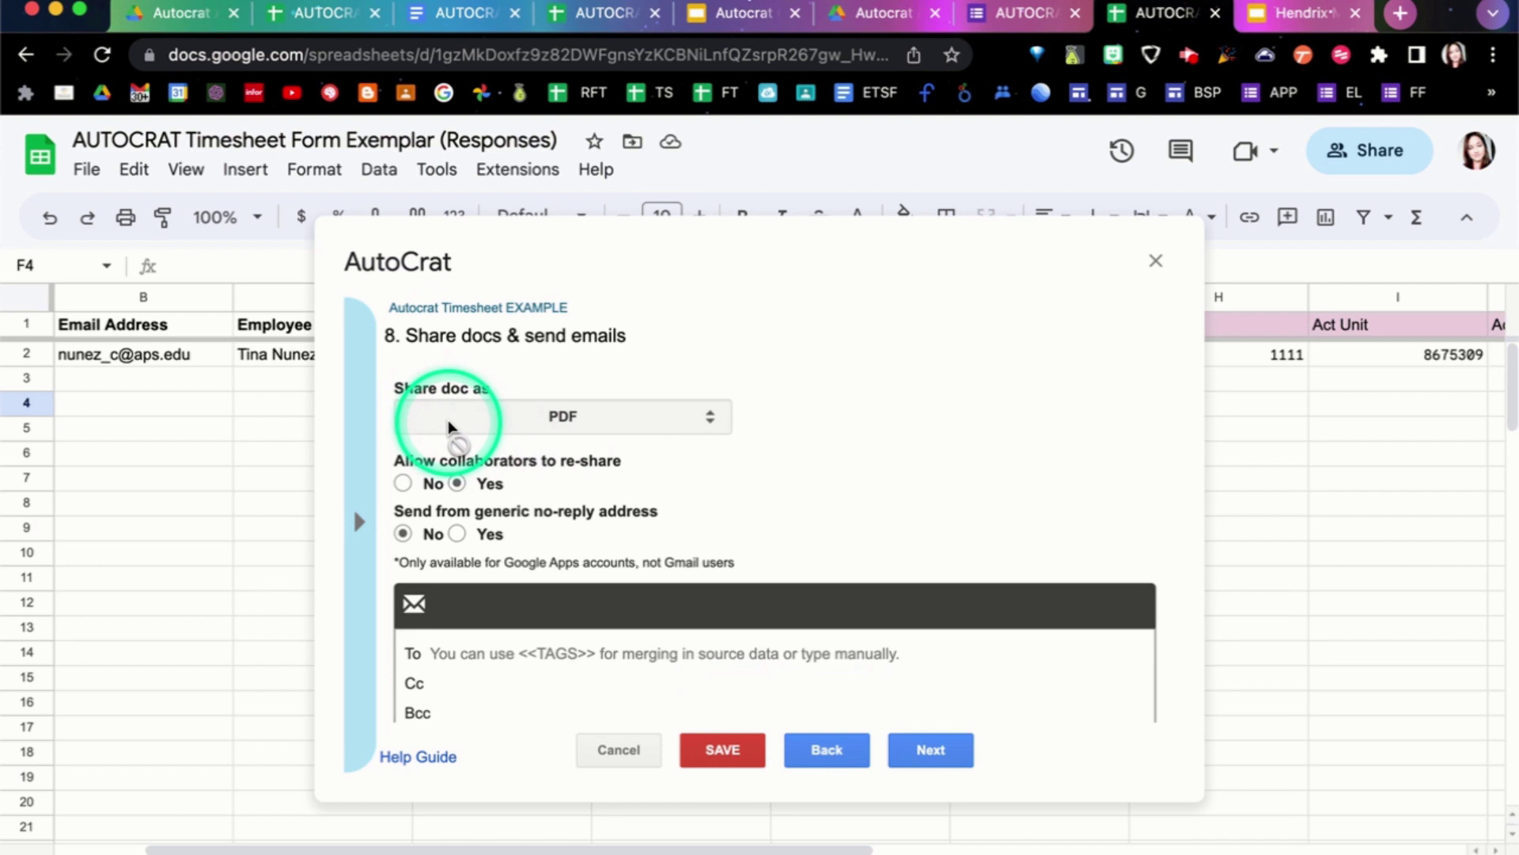
scroll(447, 426, "down", 1)
left_click(403, 451)
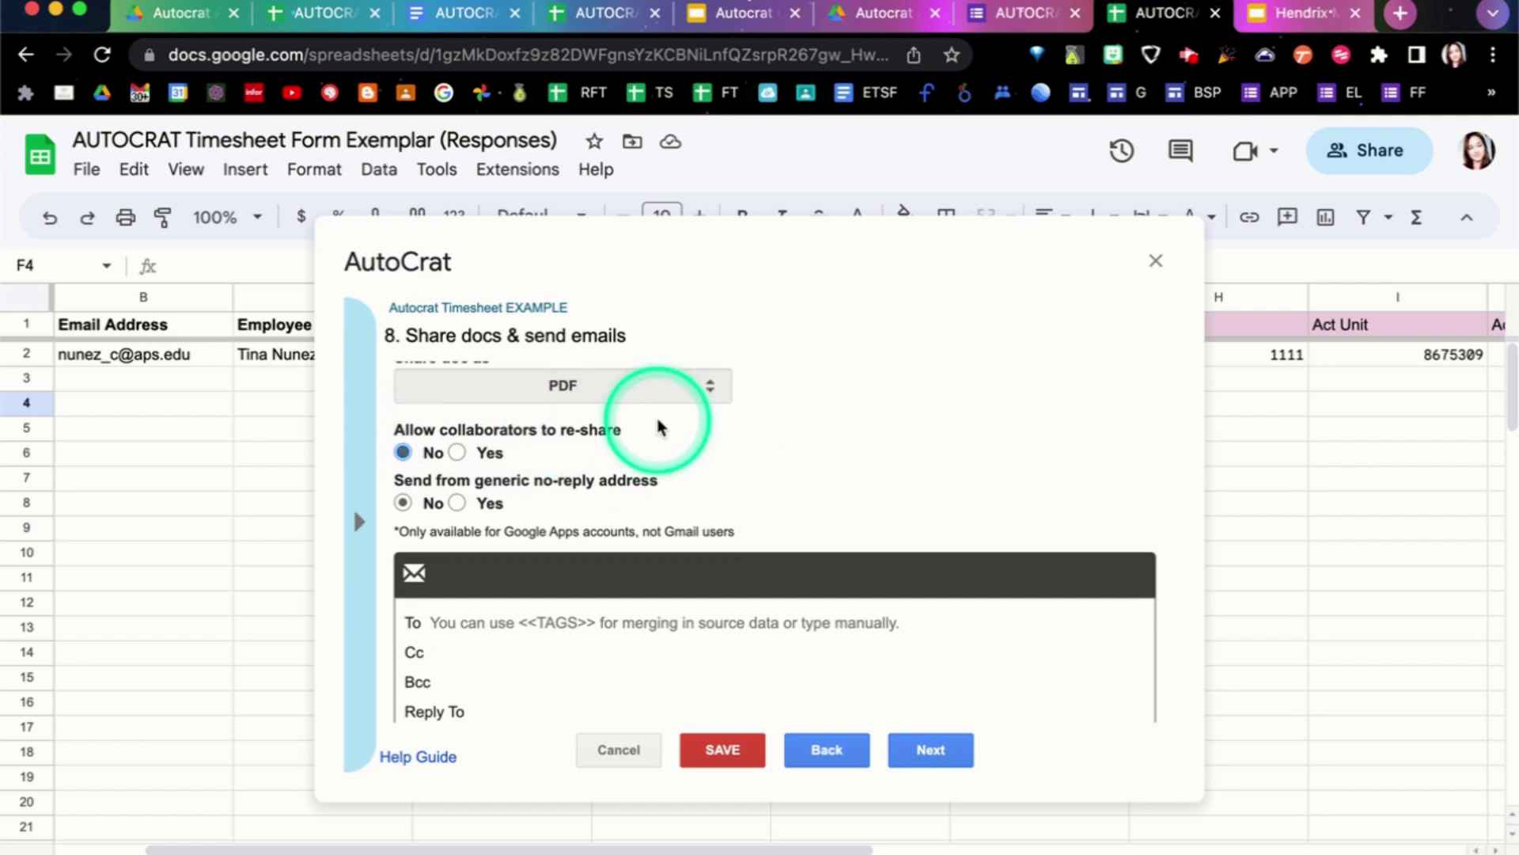
scroll(773, 499, "down", 2)
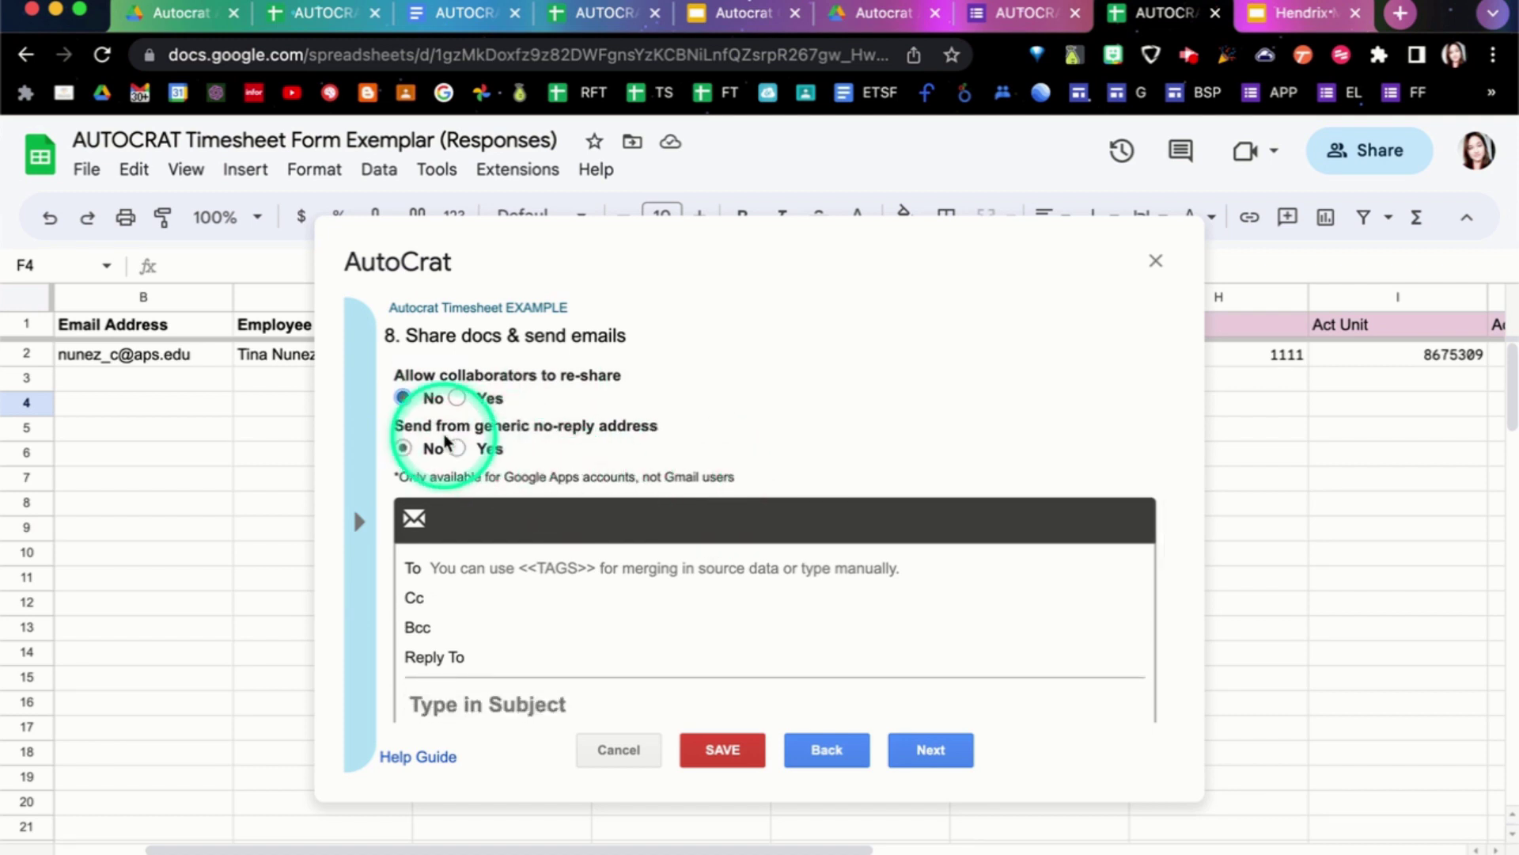
mouse_move(629, 435)
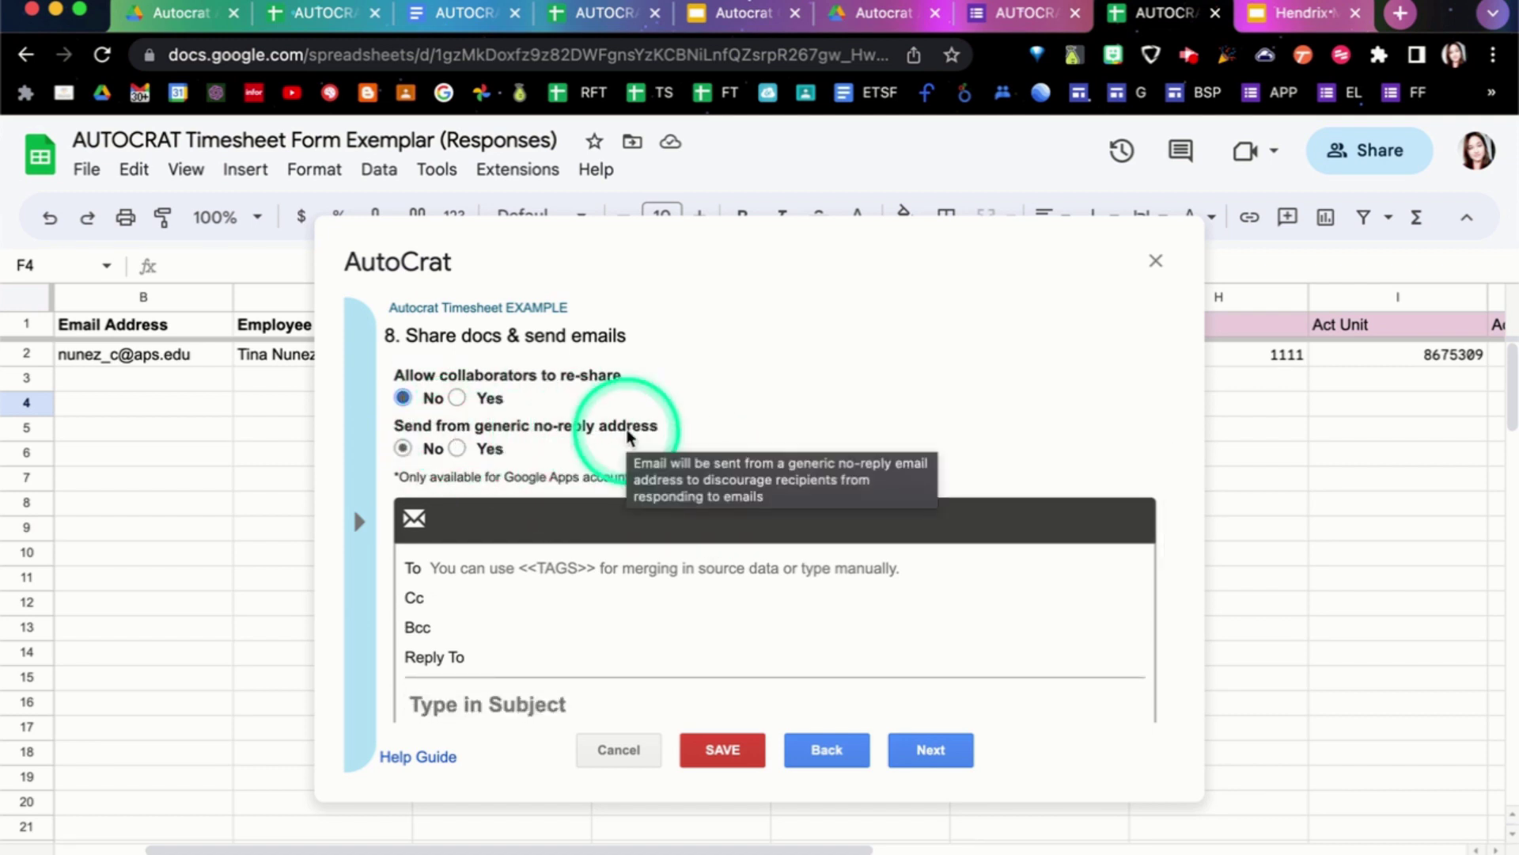
scroll(475, 546, "down", 3)
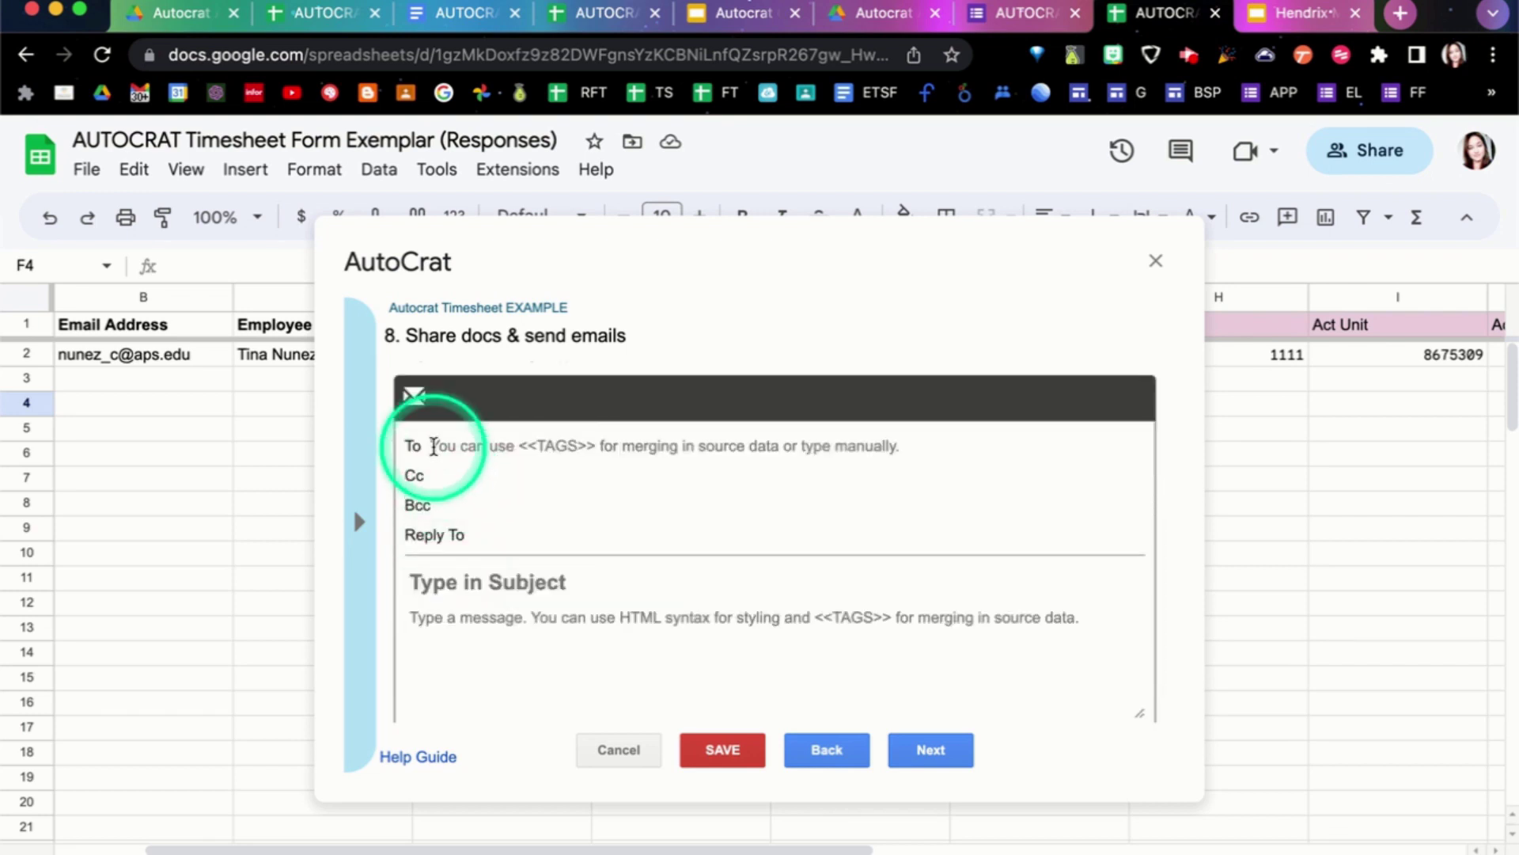
Step: Set the email recipient to the copied <<Email Address>> tag
left_click(434, 447)
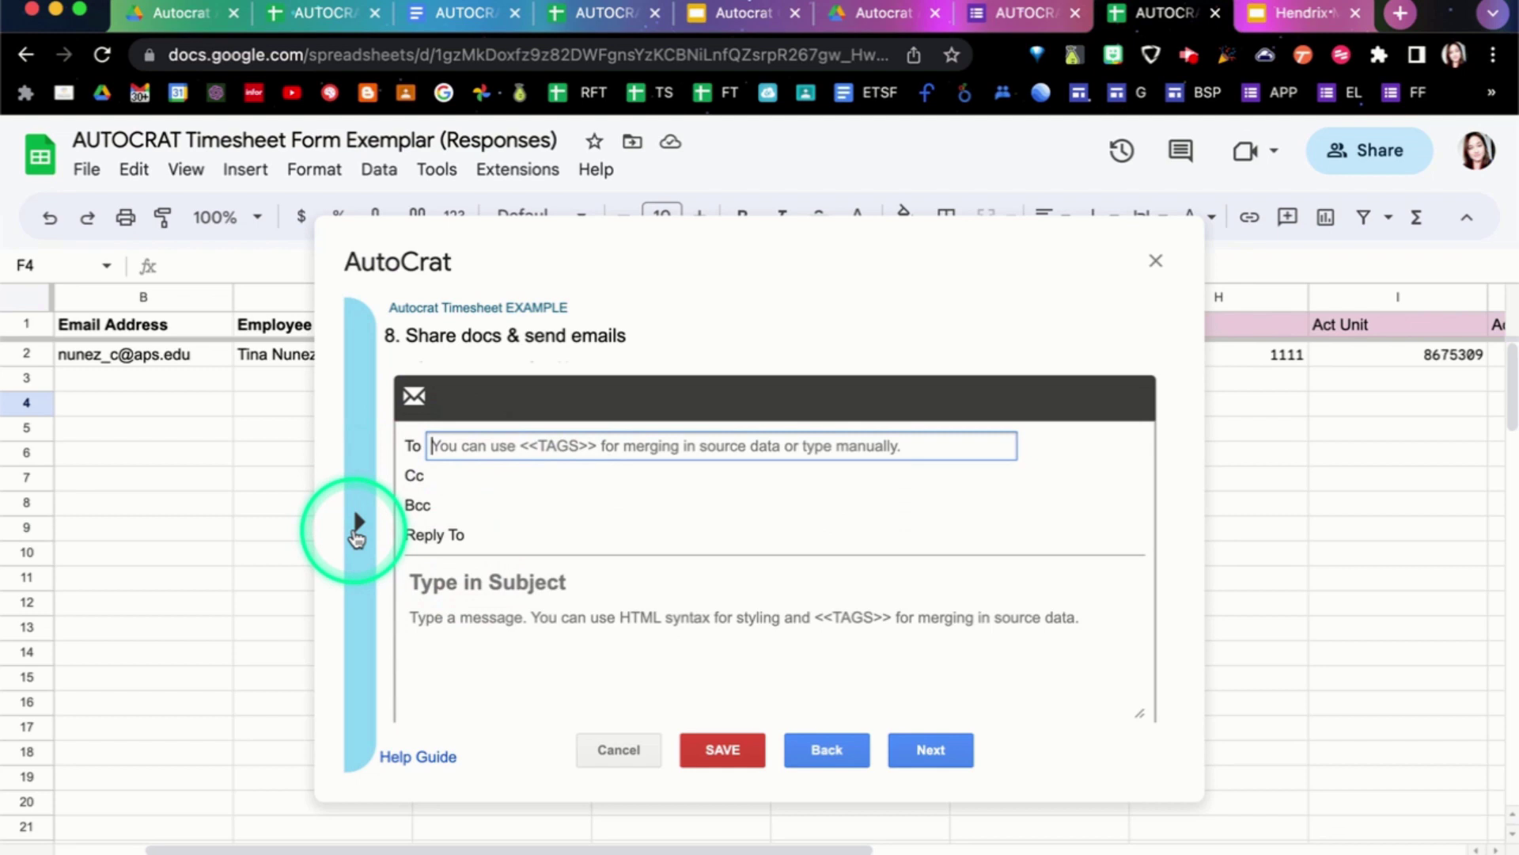
left_click(356, 530)
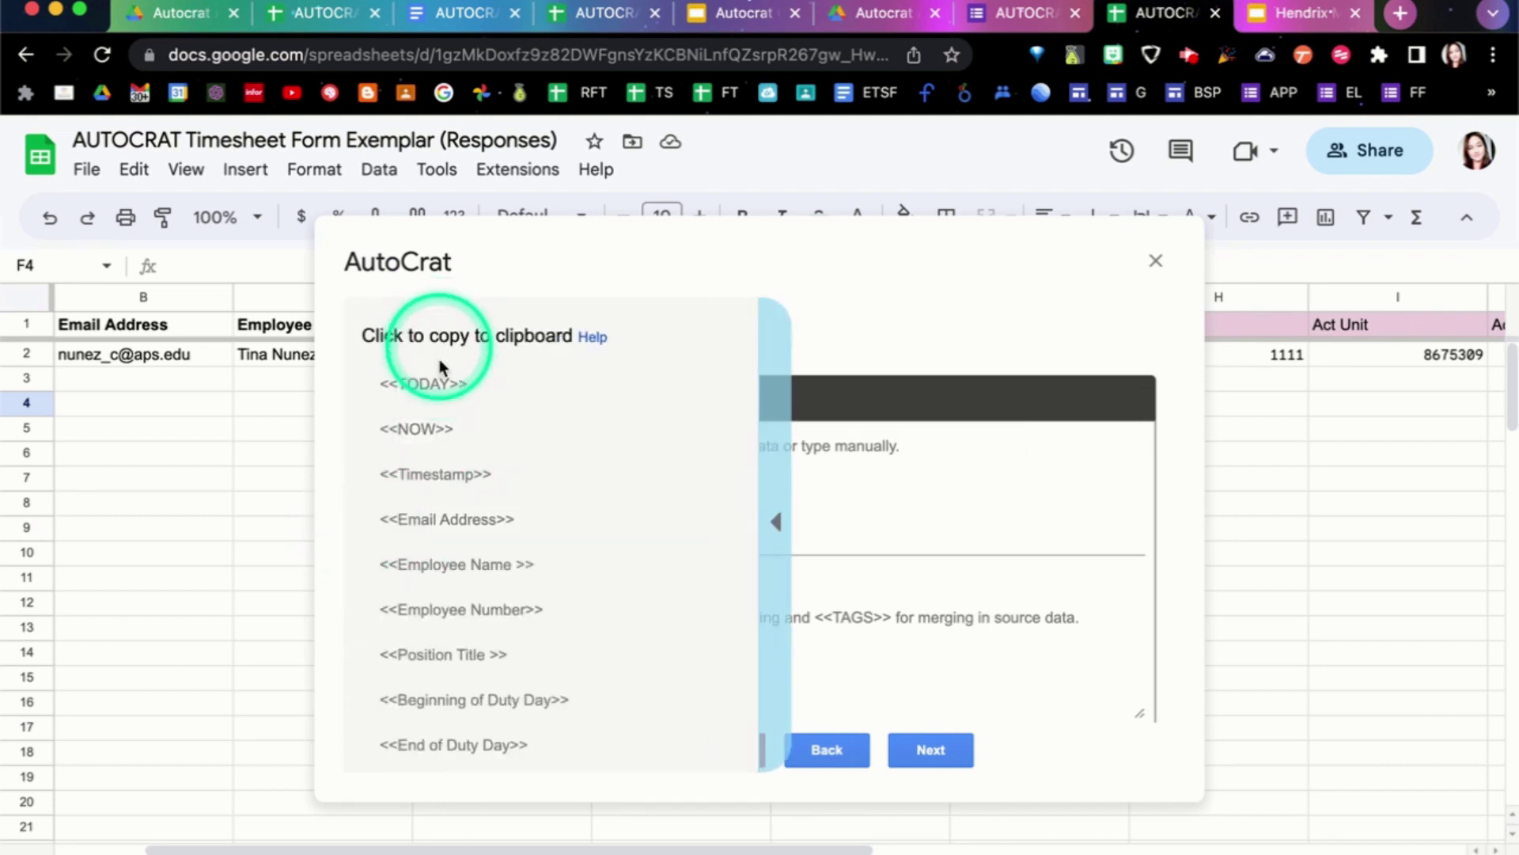
left_click(440, 519)
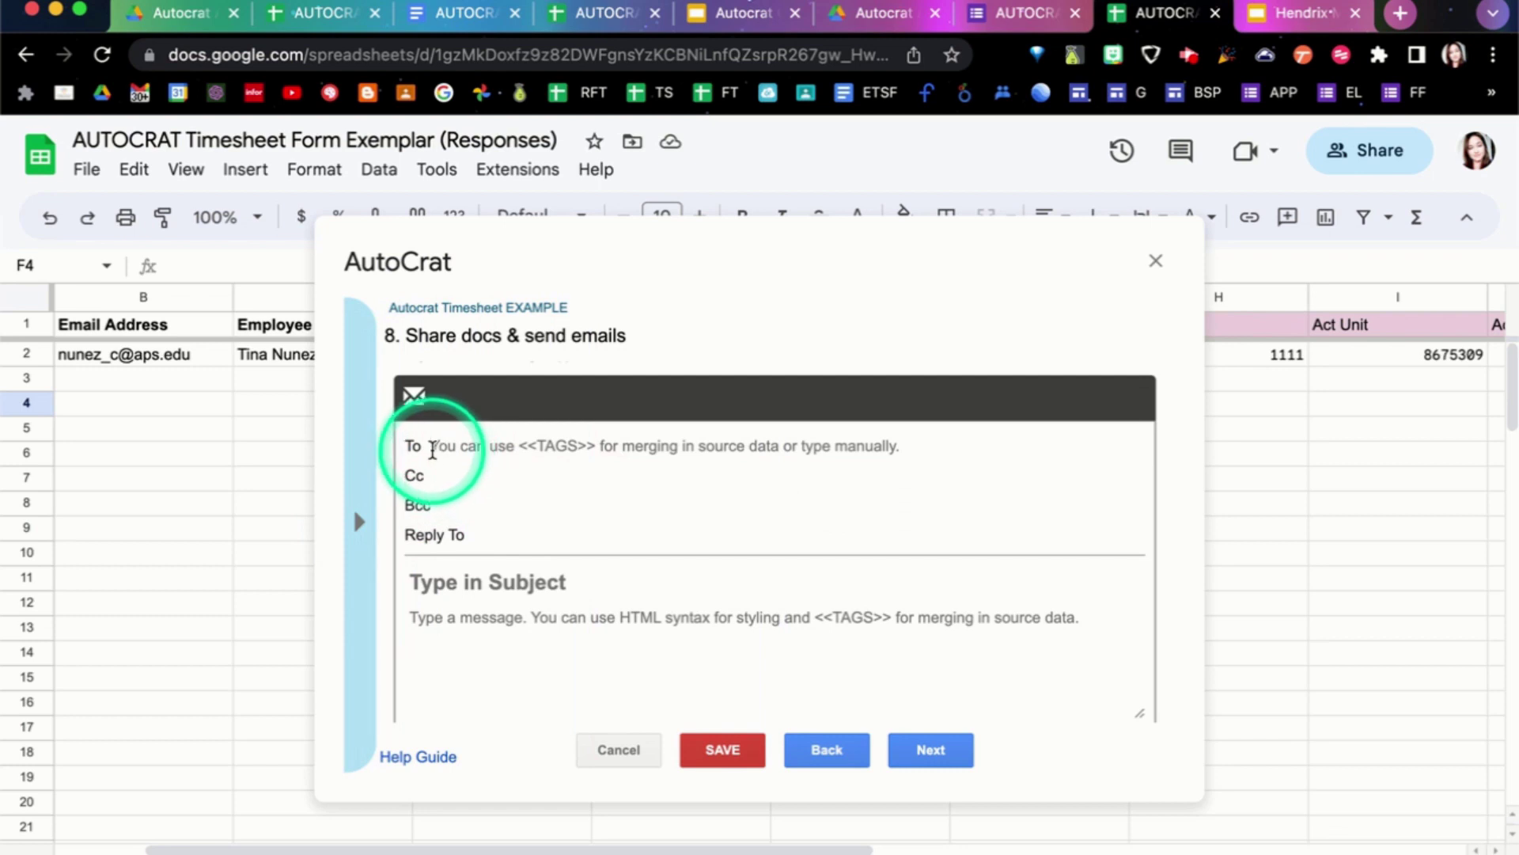
left_click(432, 449)
type("<<Email Address>>")
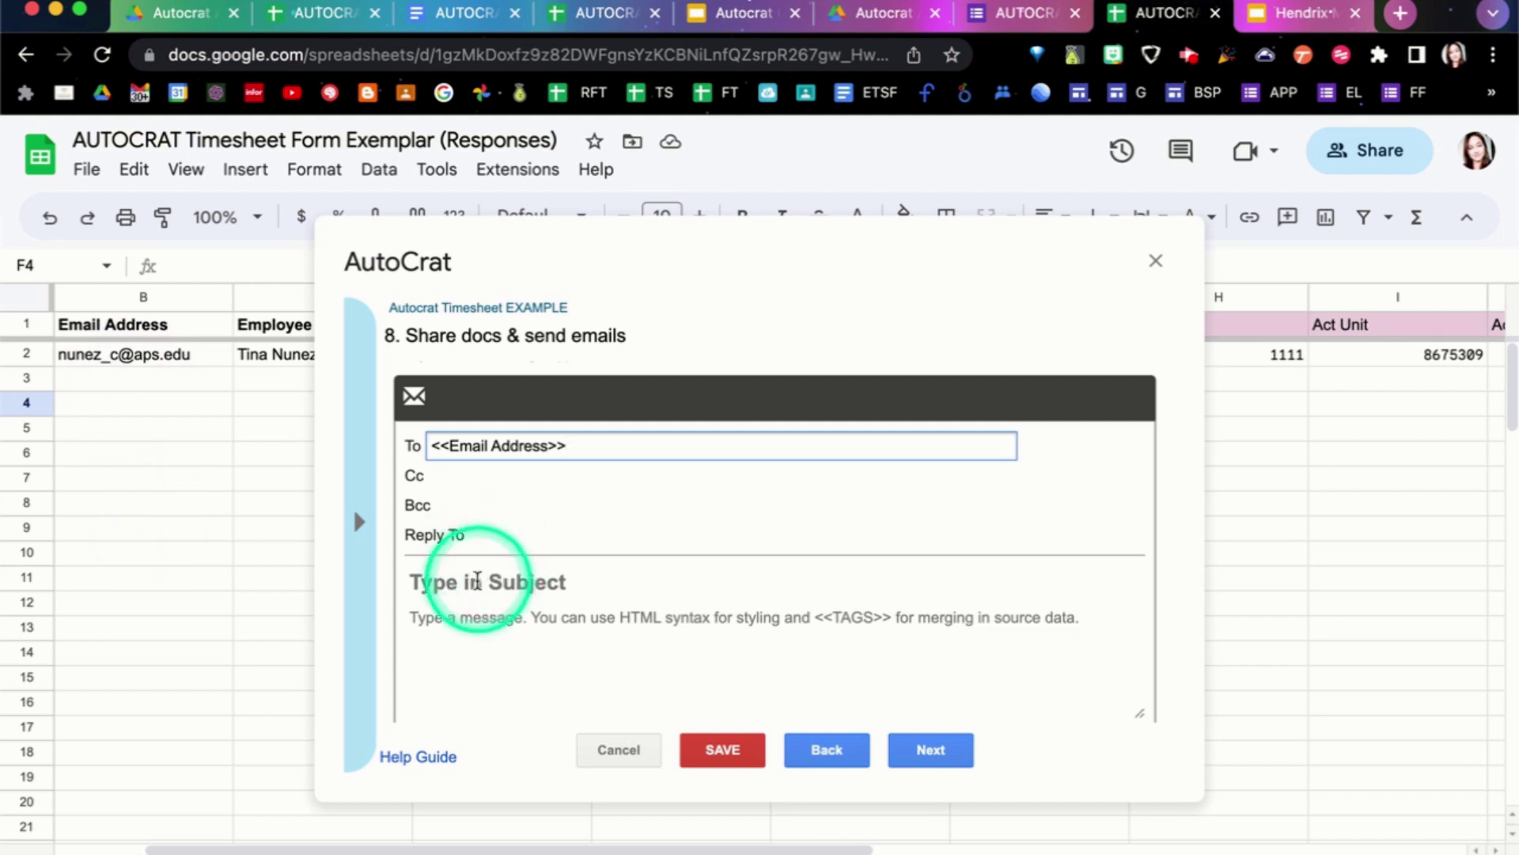
Step: Start the email subject and copy the <<Employee Name >> tag for it
left_click(469, 584)
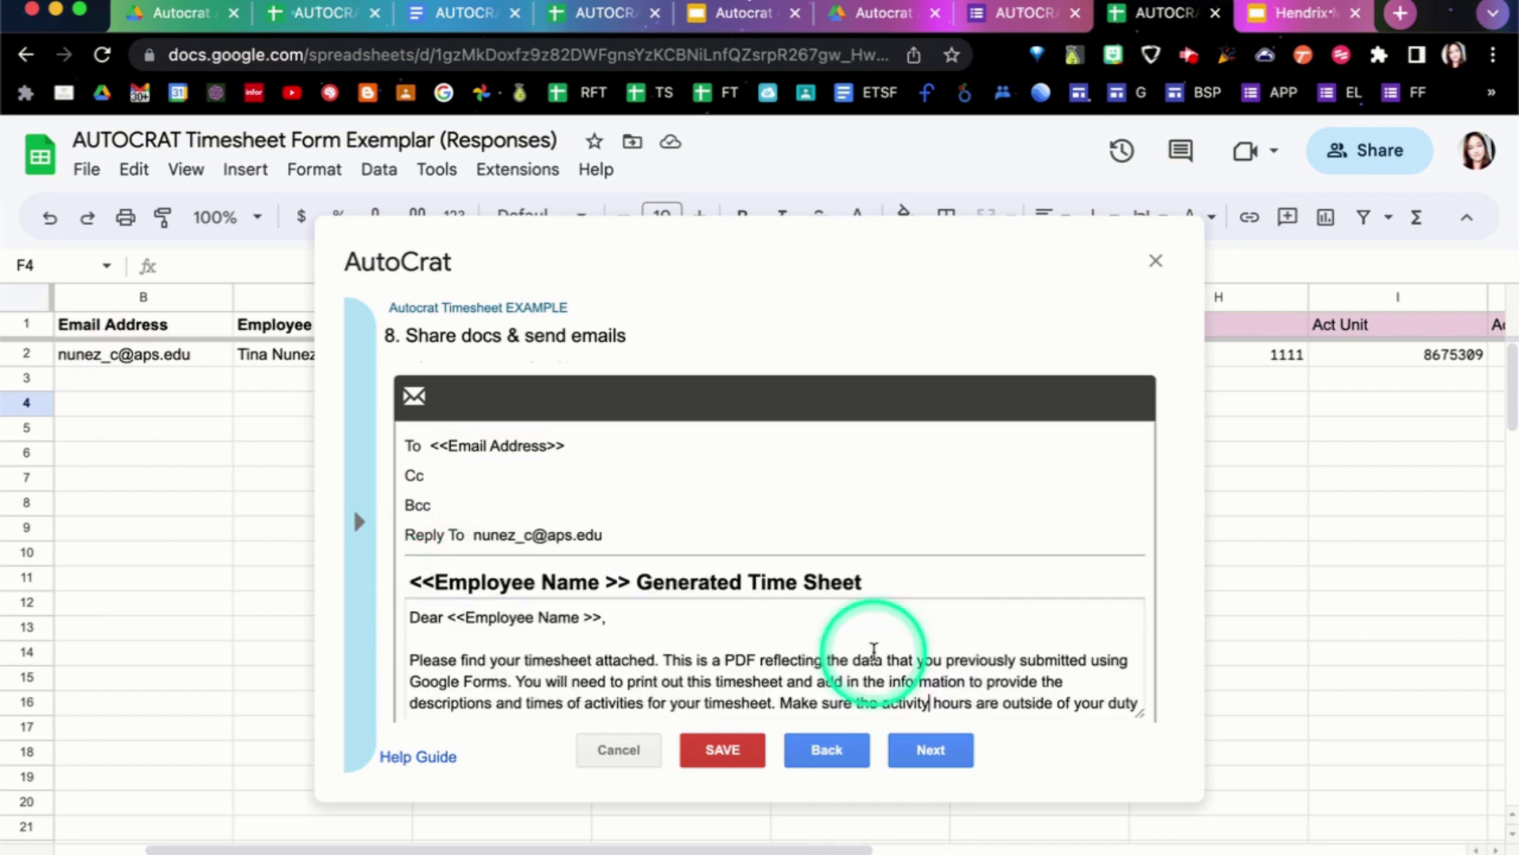
left_click(480, 586)
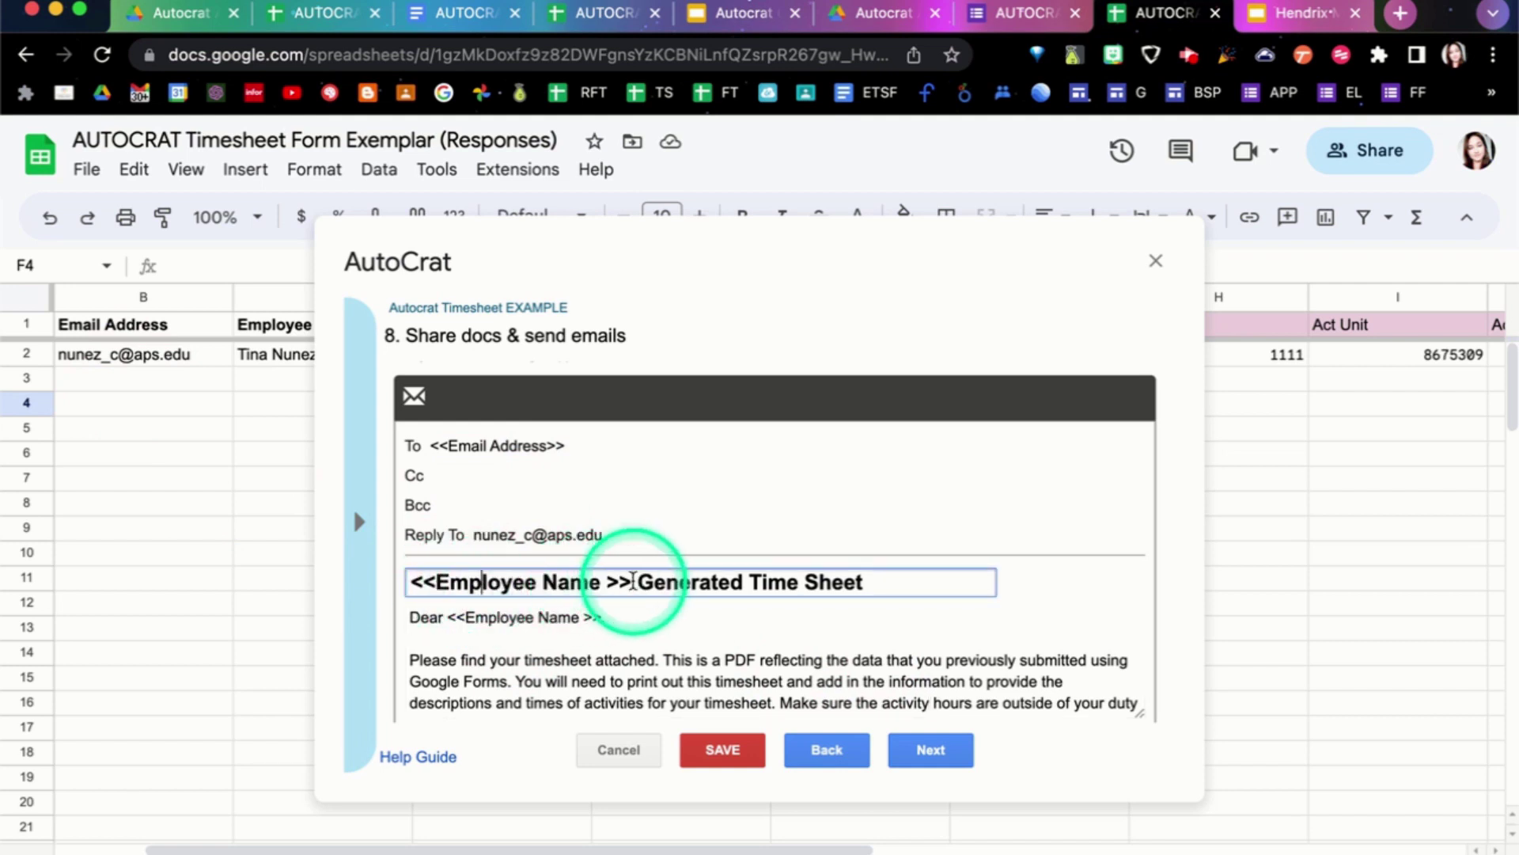
left_click(358, 522)
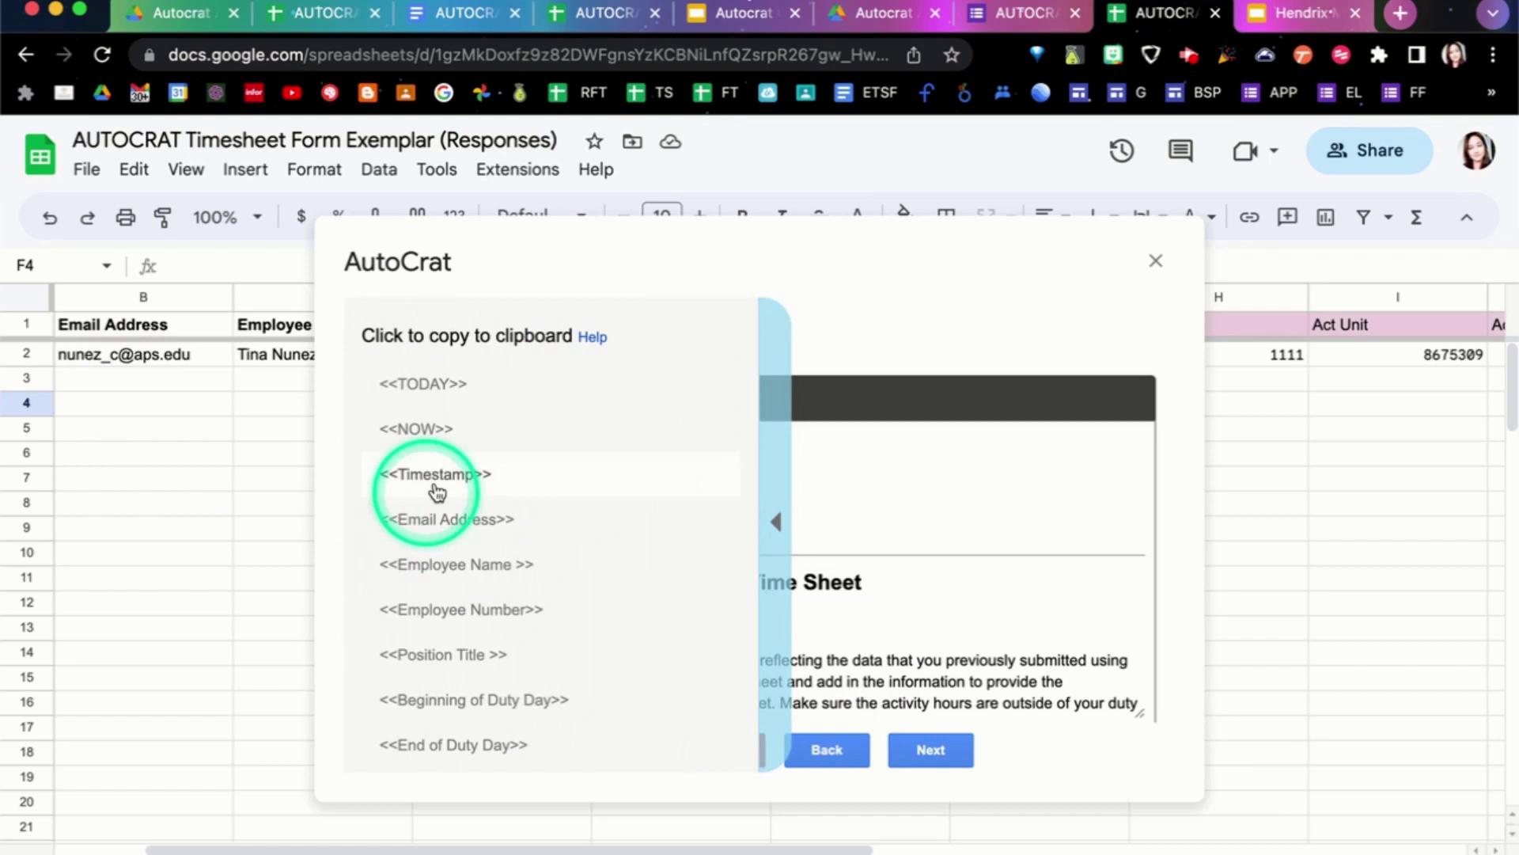
left_click(439, 563)
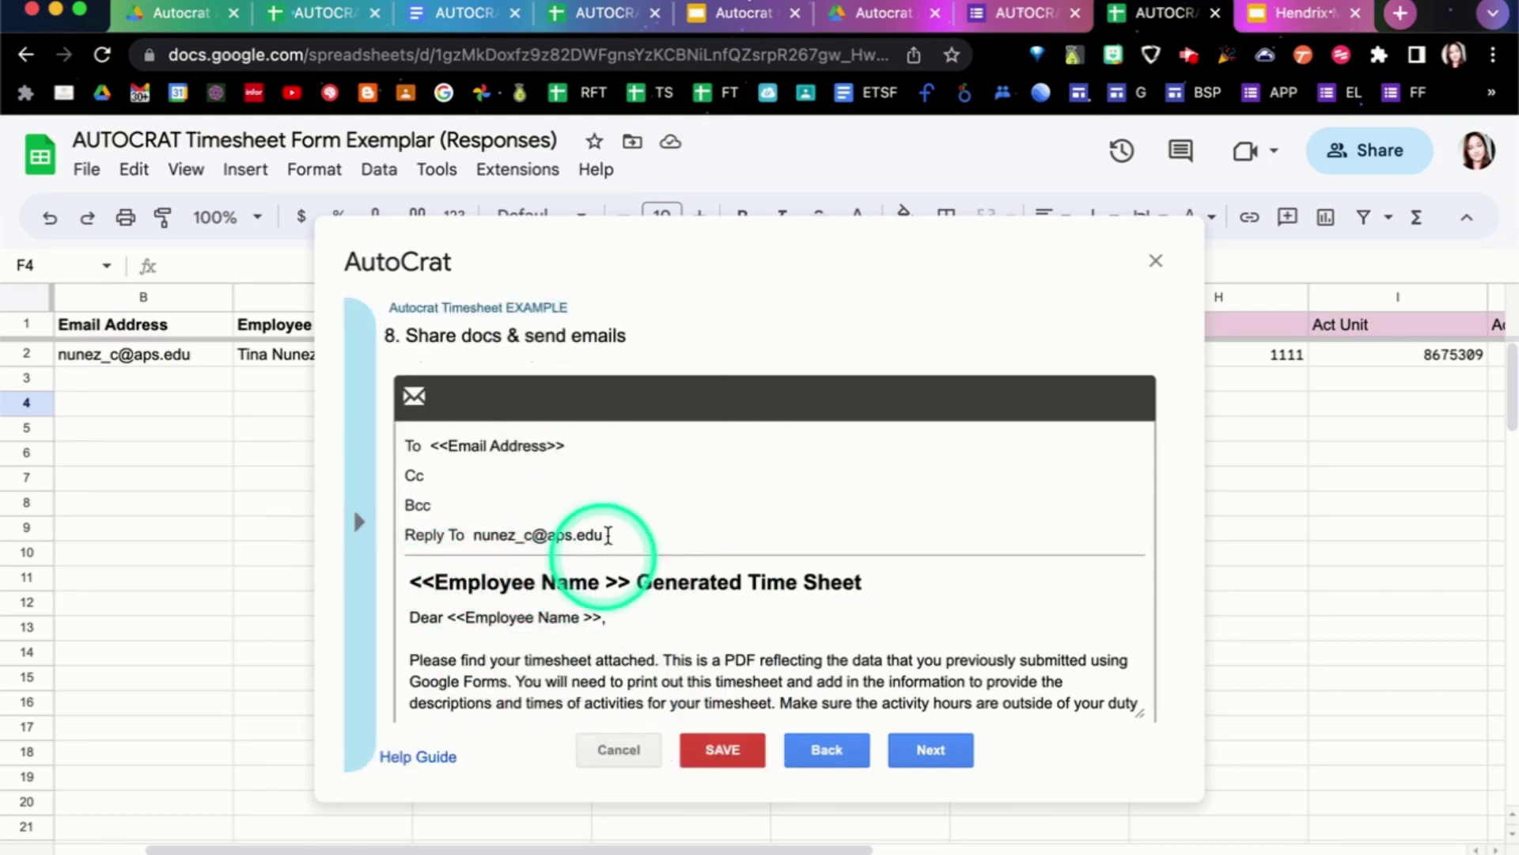
Step: On step 9, set Run on form trigger to Yes and Run on time trigger to No
left_click(929, 758)
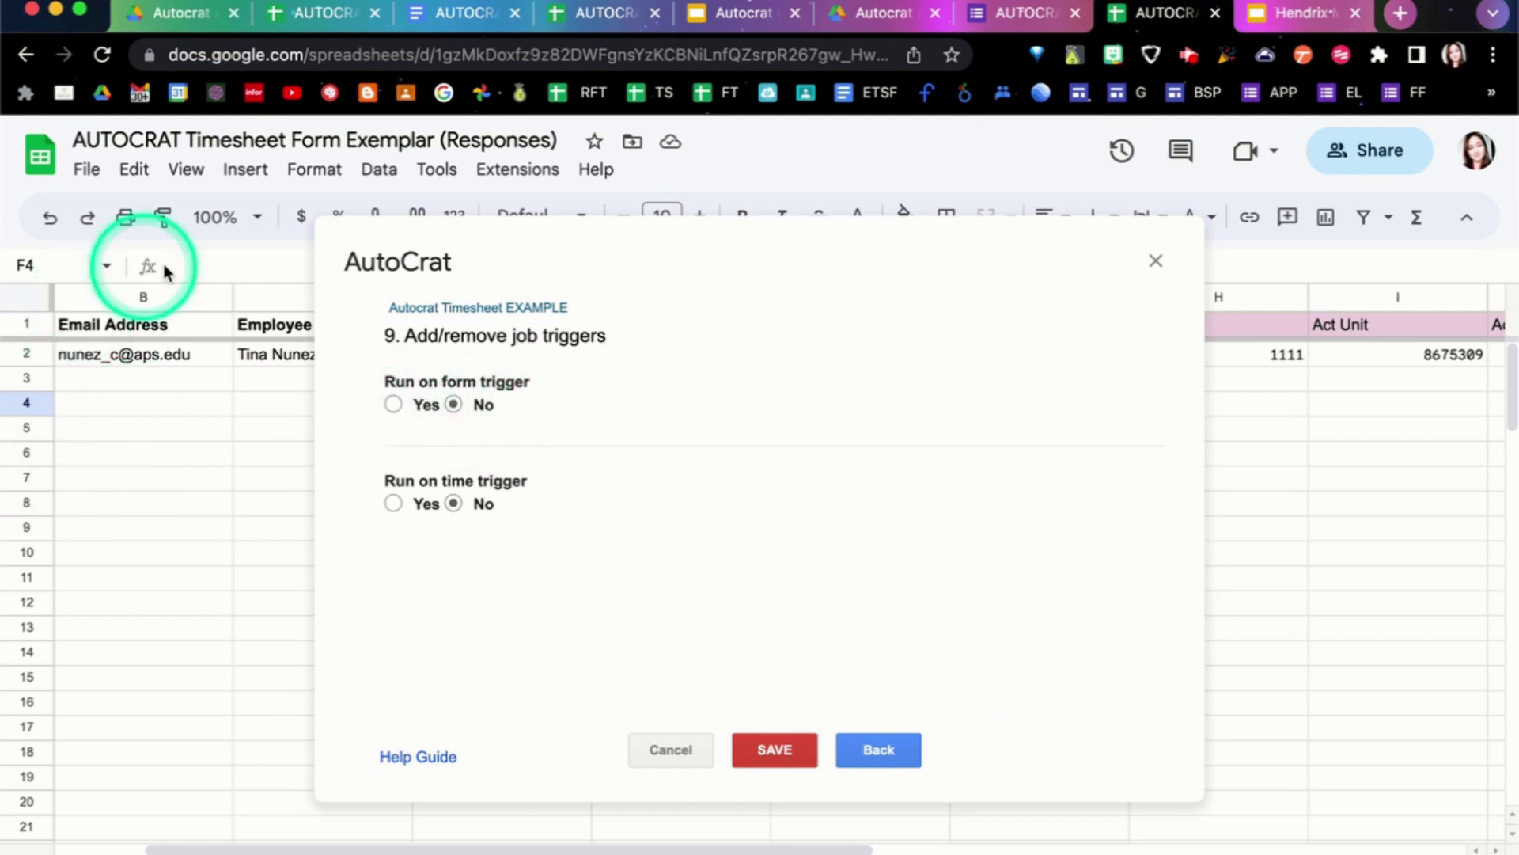
left_click(393, 406)
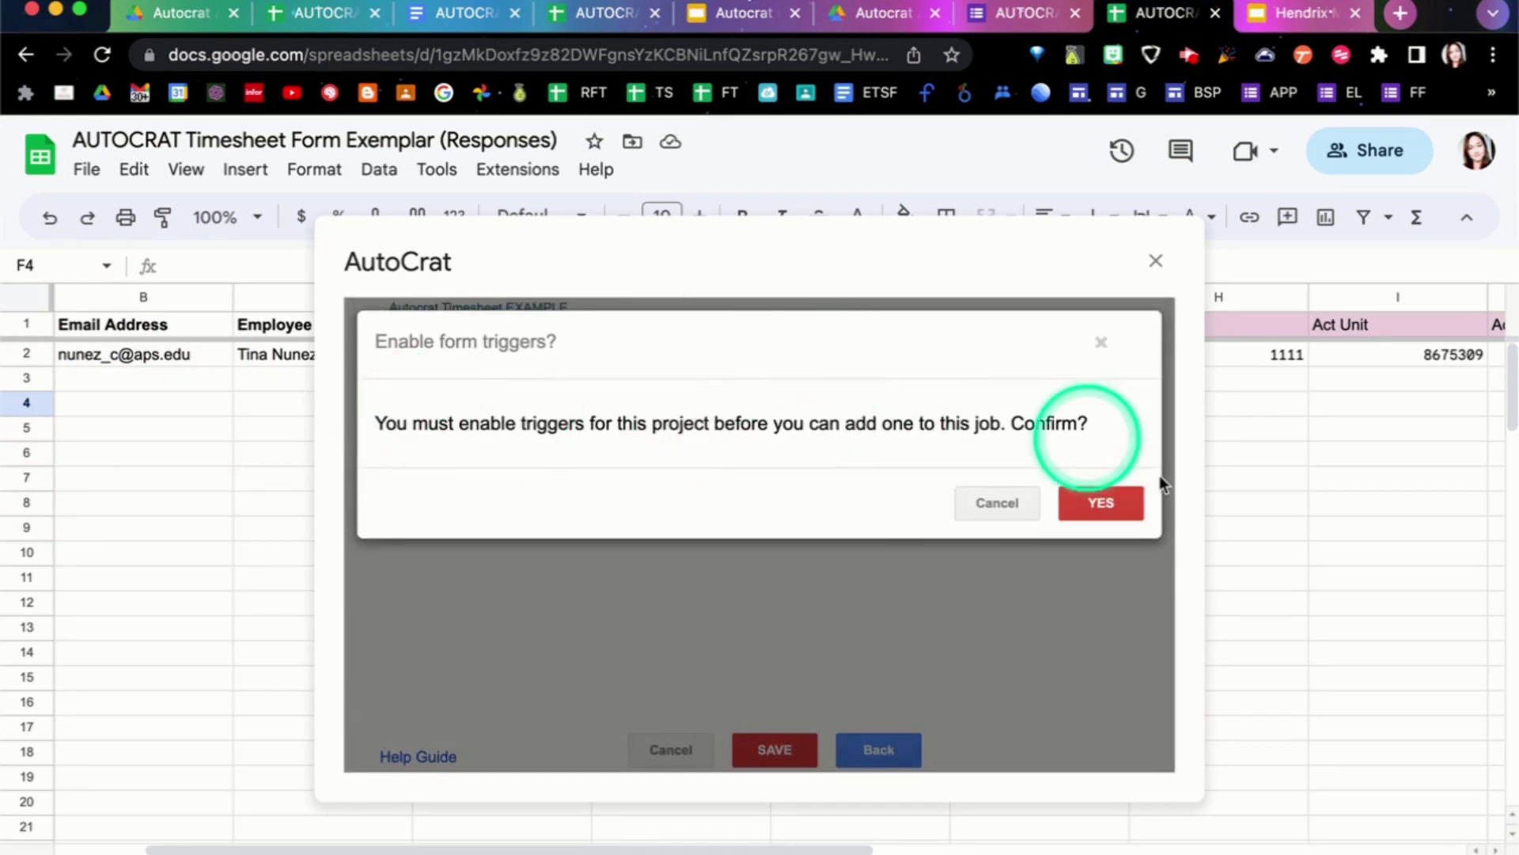
left_click(1130, 501)
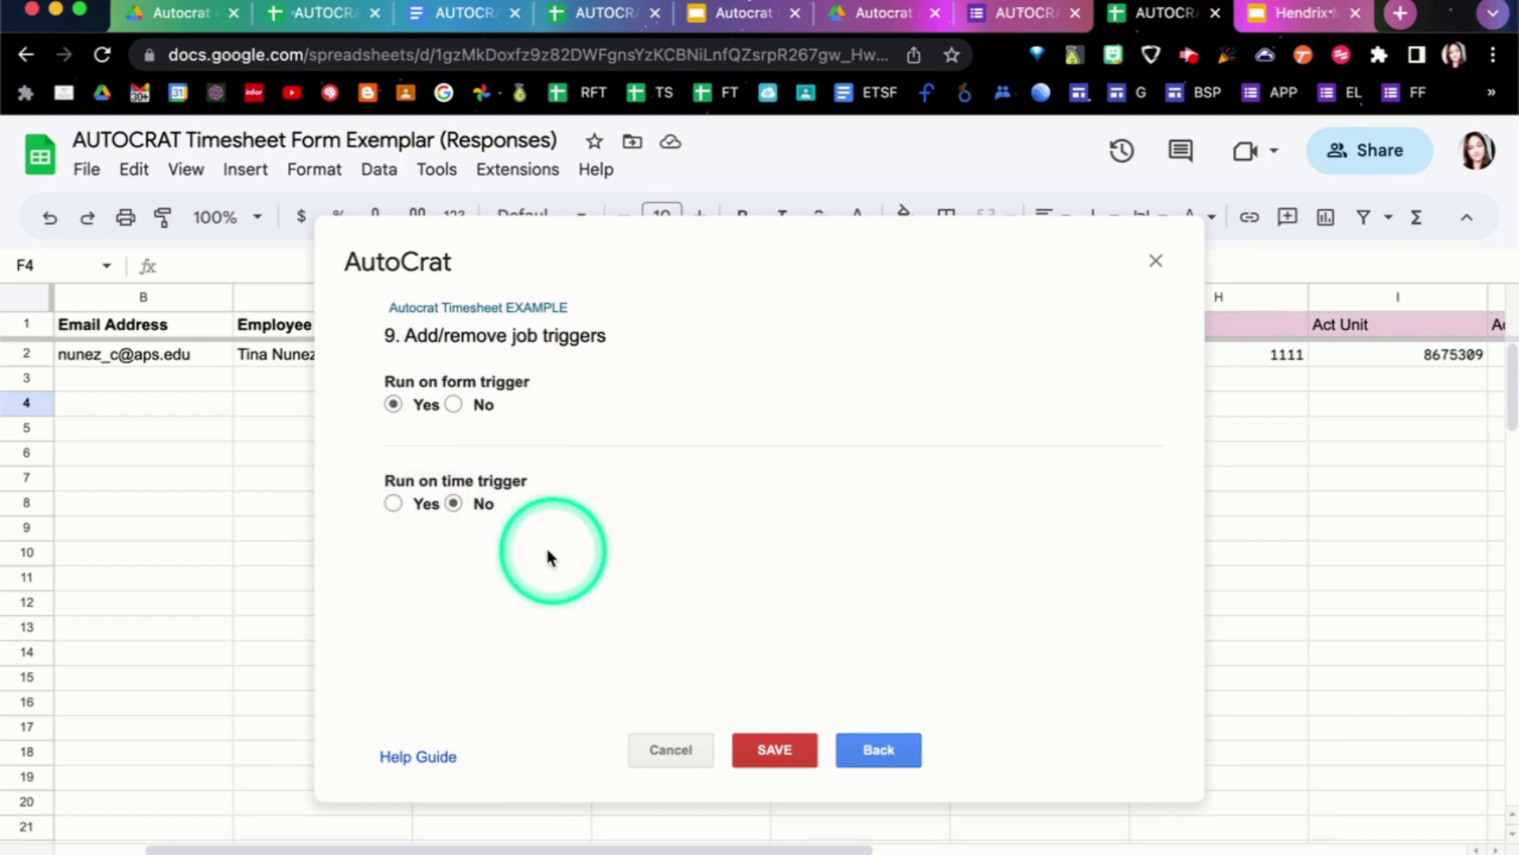
left_click(394, 504)
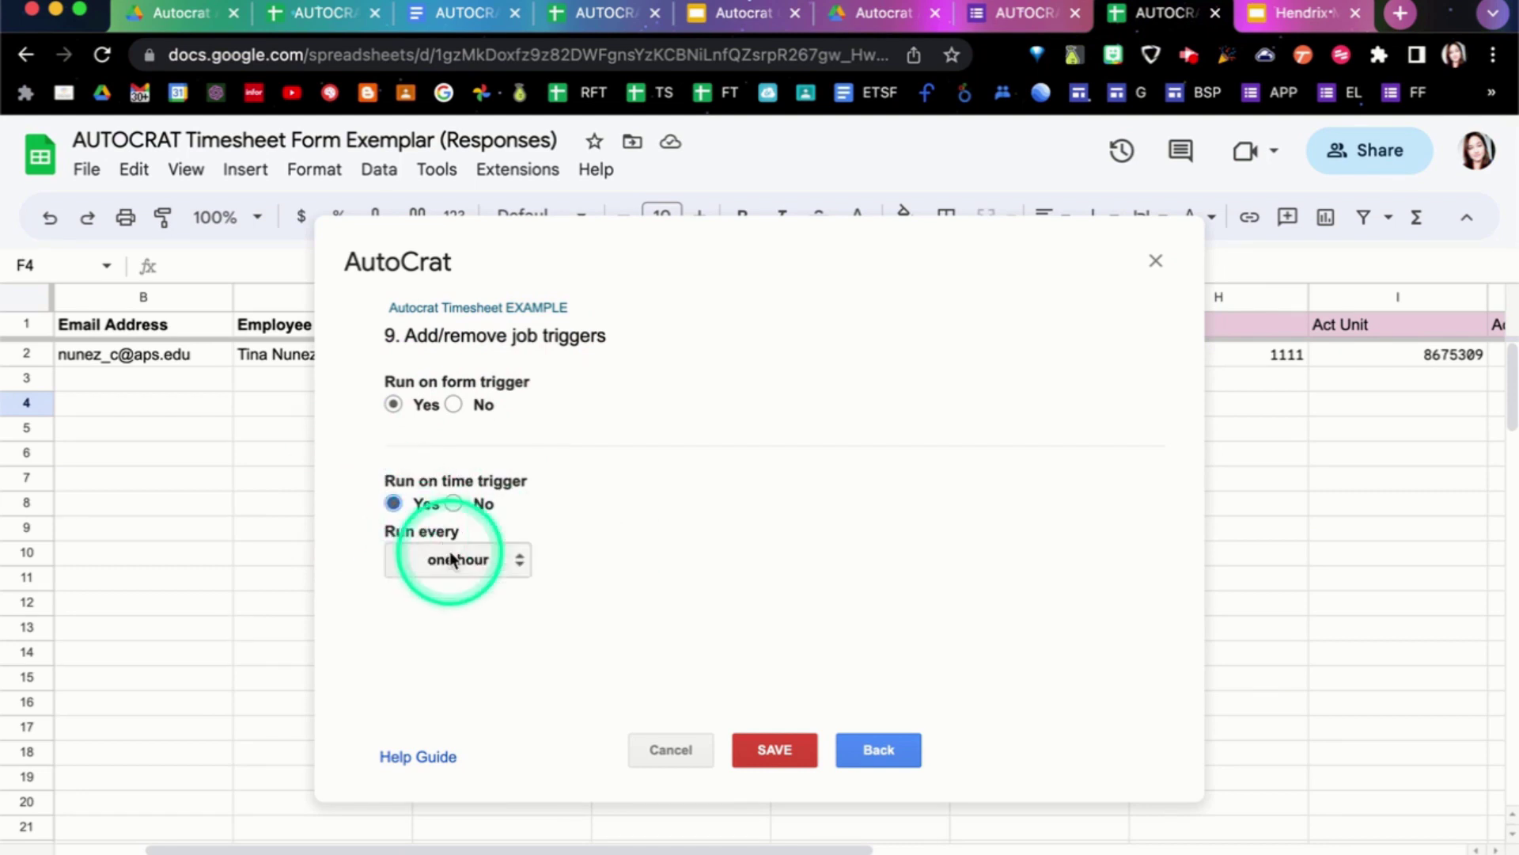
left_click(479, 566)
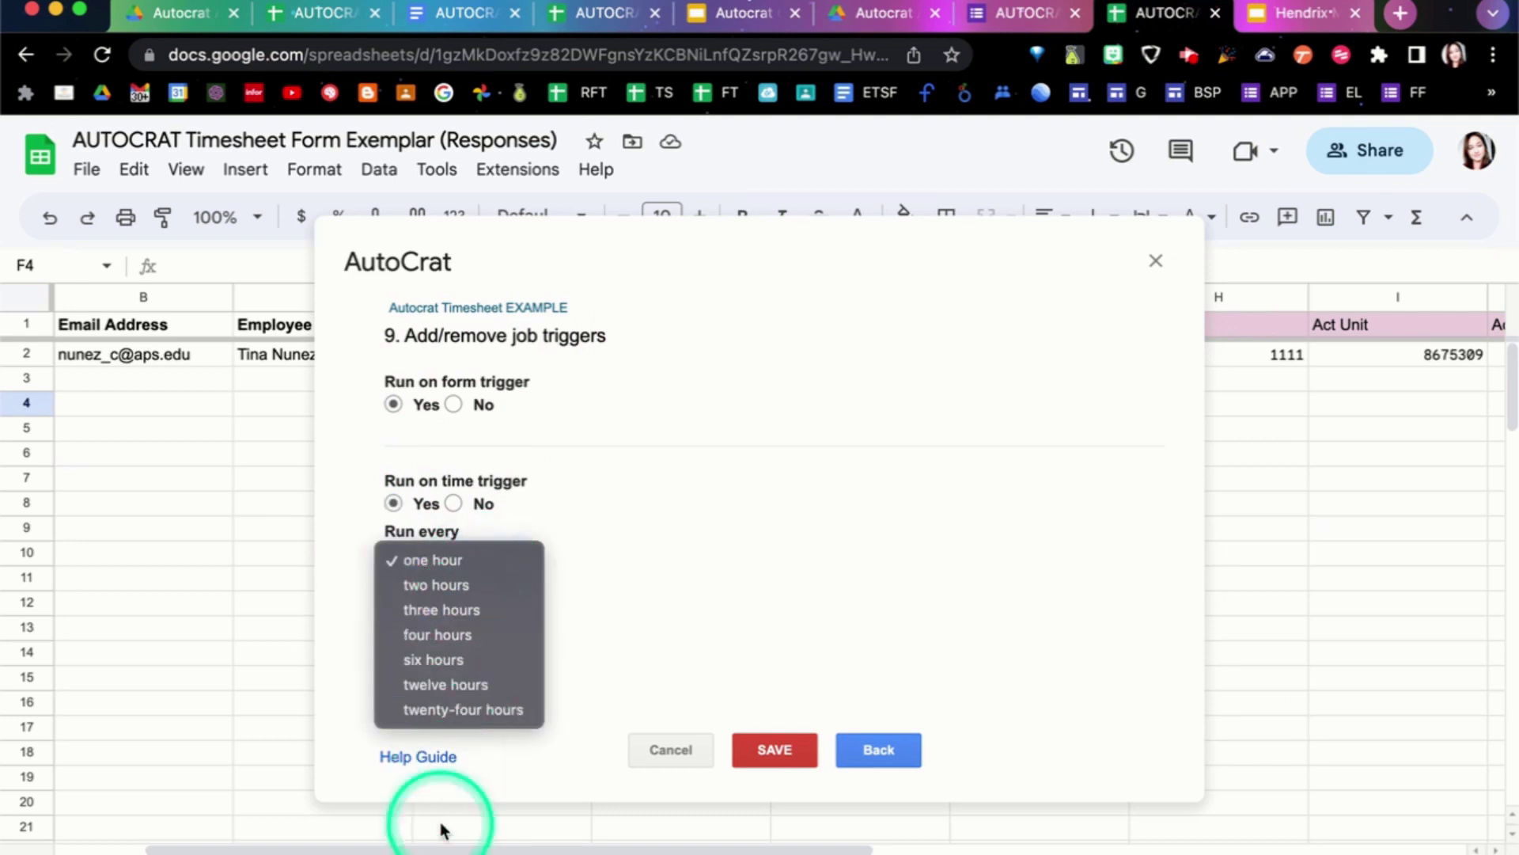
left_click(453, 504)
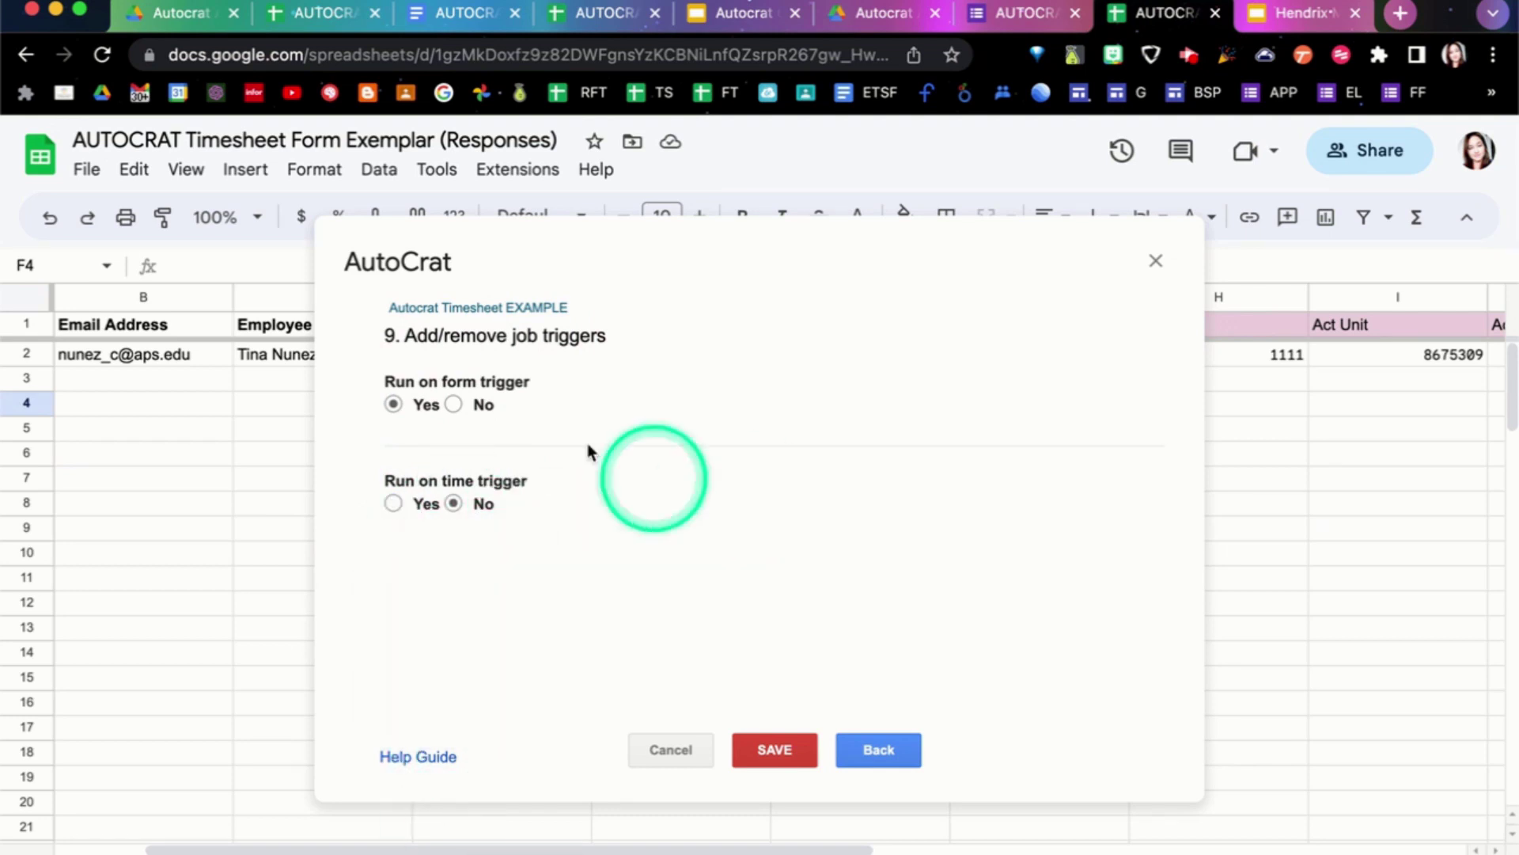
left_click(453, 405)
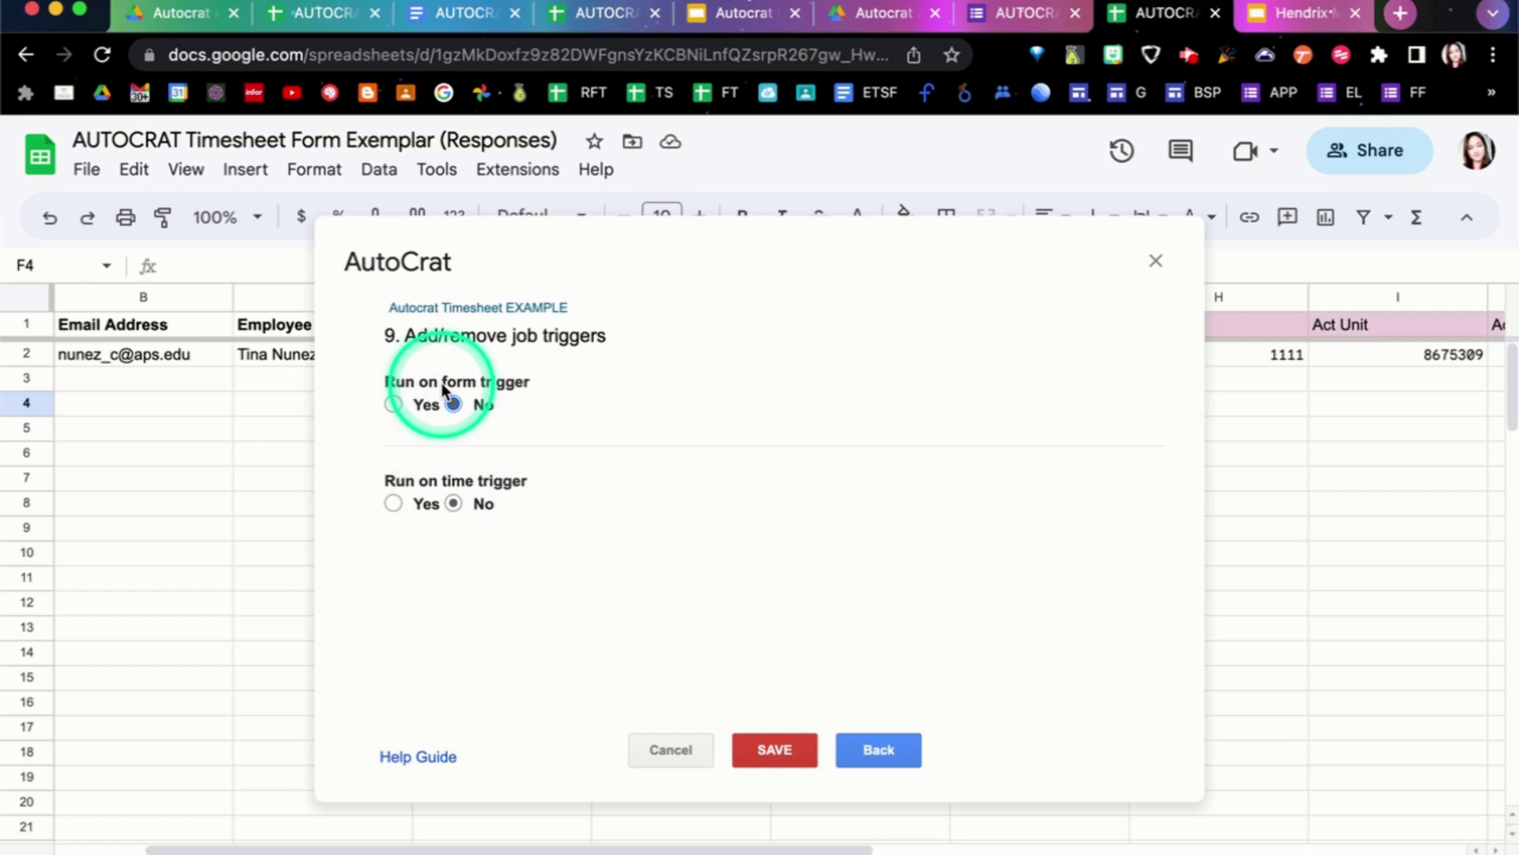
left_click(390, 406)
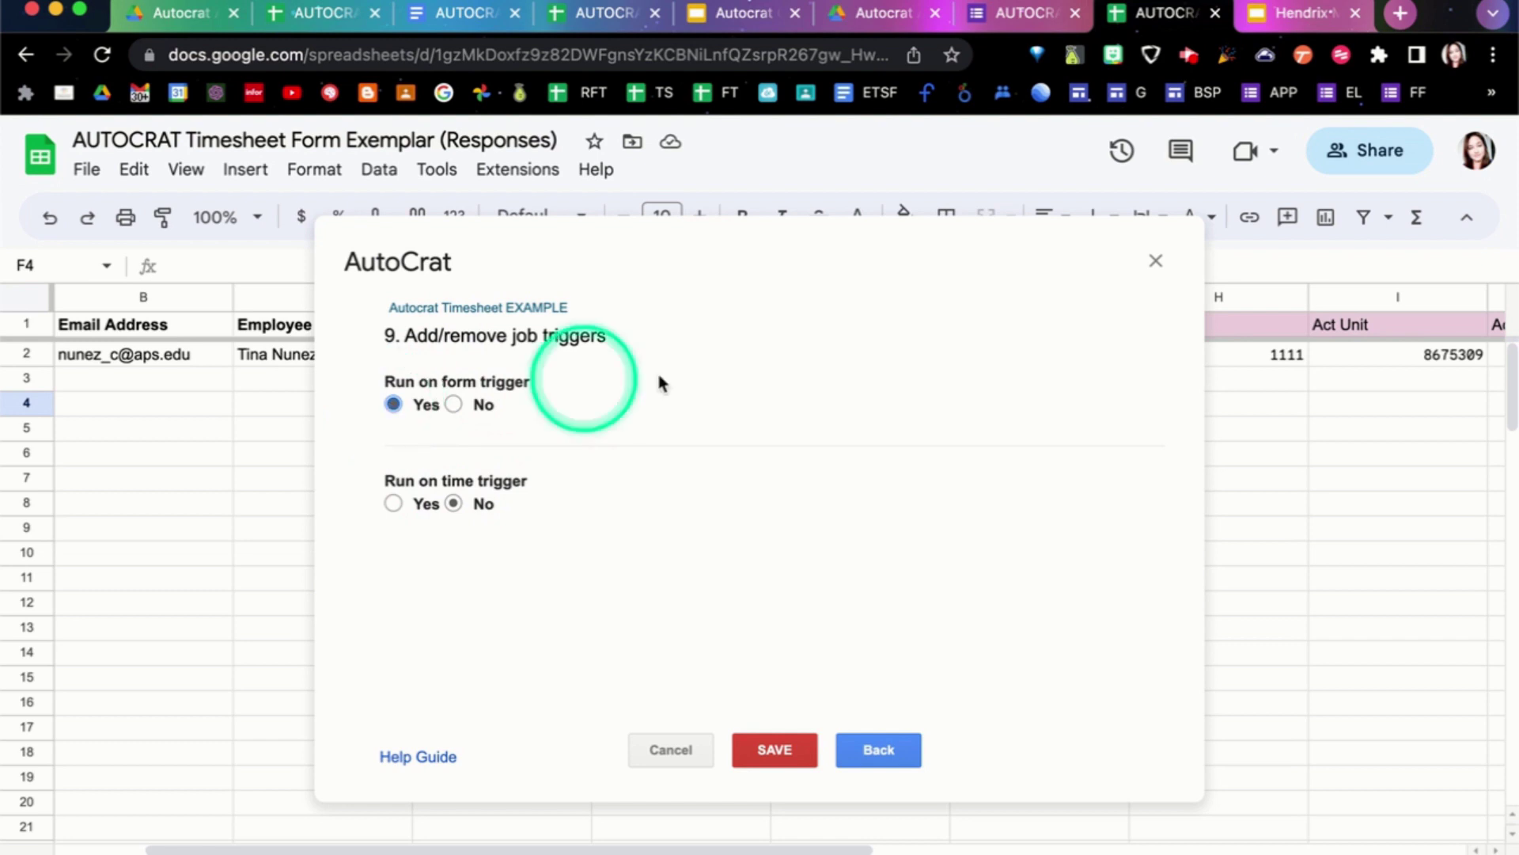
Step: Save the Autocrat Timesheet EXAMPLE job and run it from its job row
left_click(765, 749)
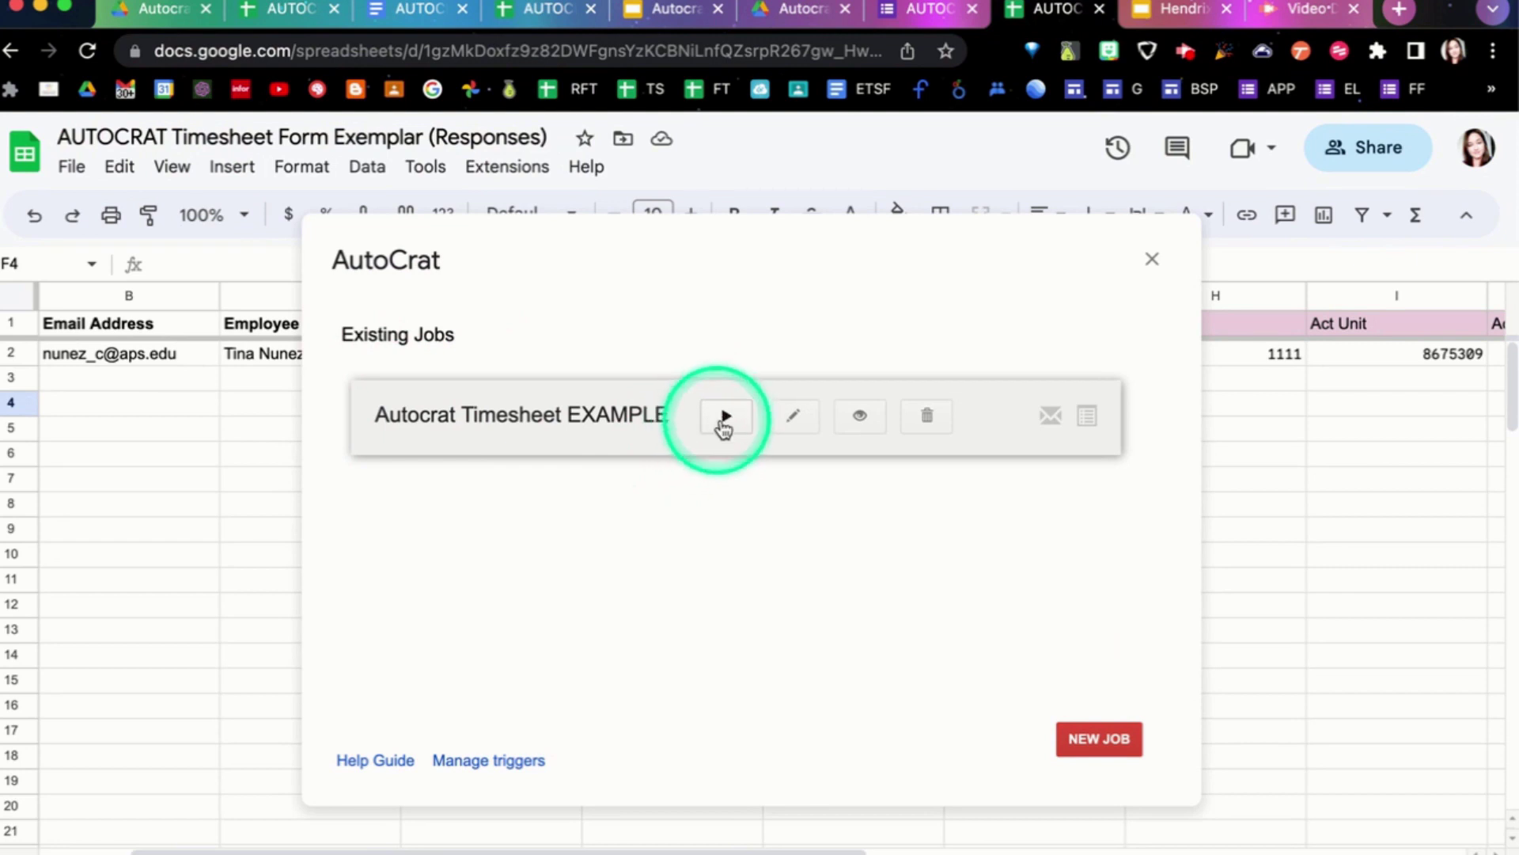
left_click(721, 417)
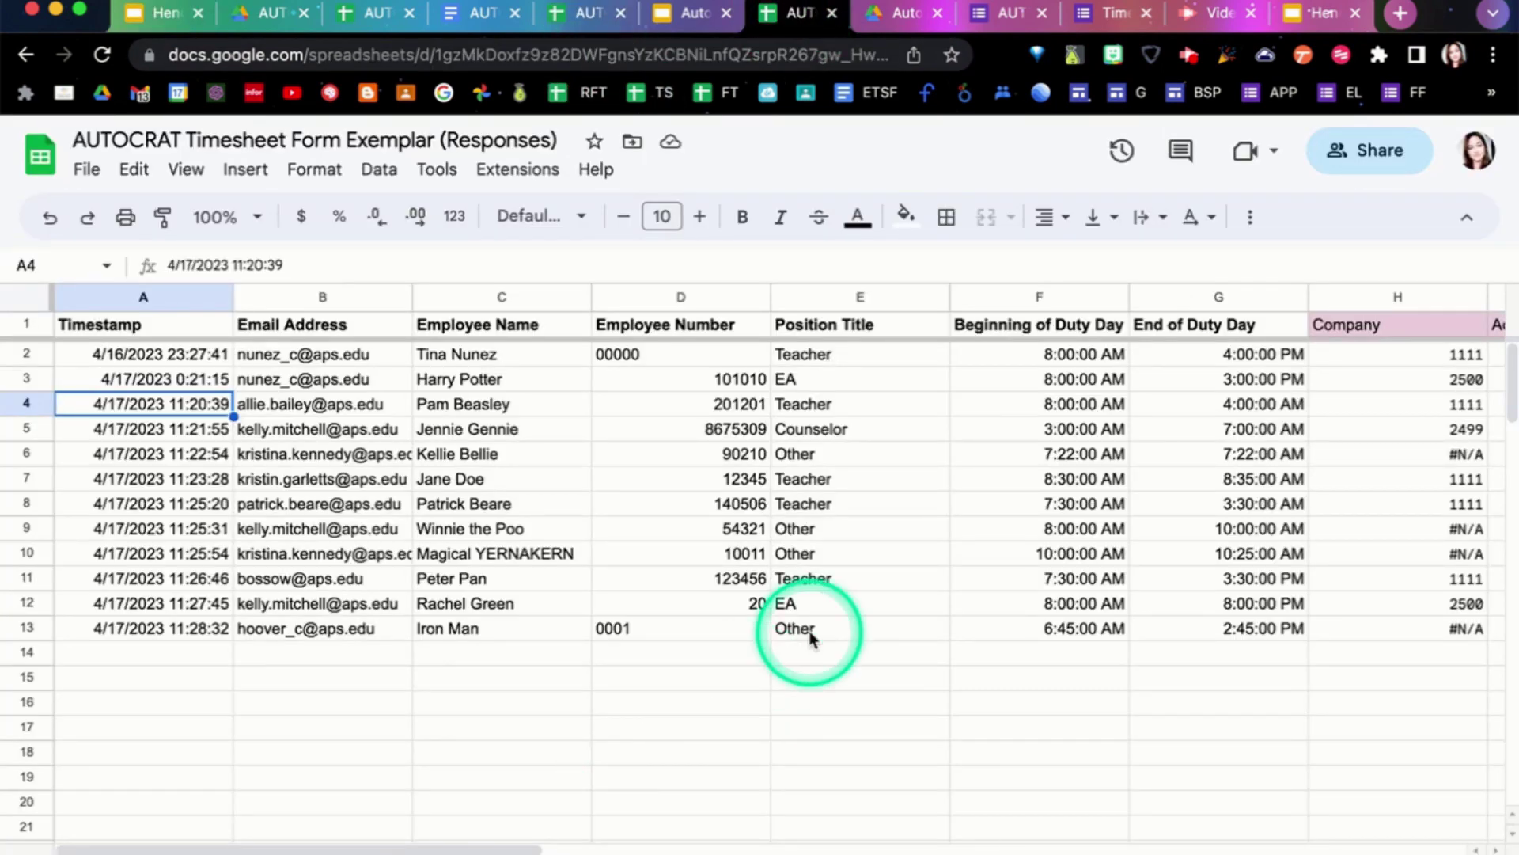
Step: Inspect the merged doc ID, URL and PDF link columns for response rows 3–13
scroll(1076, 566, "right", 4)
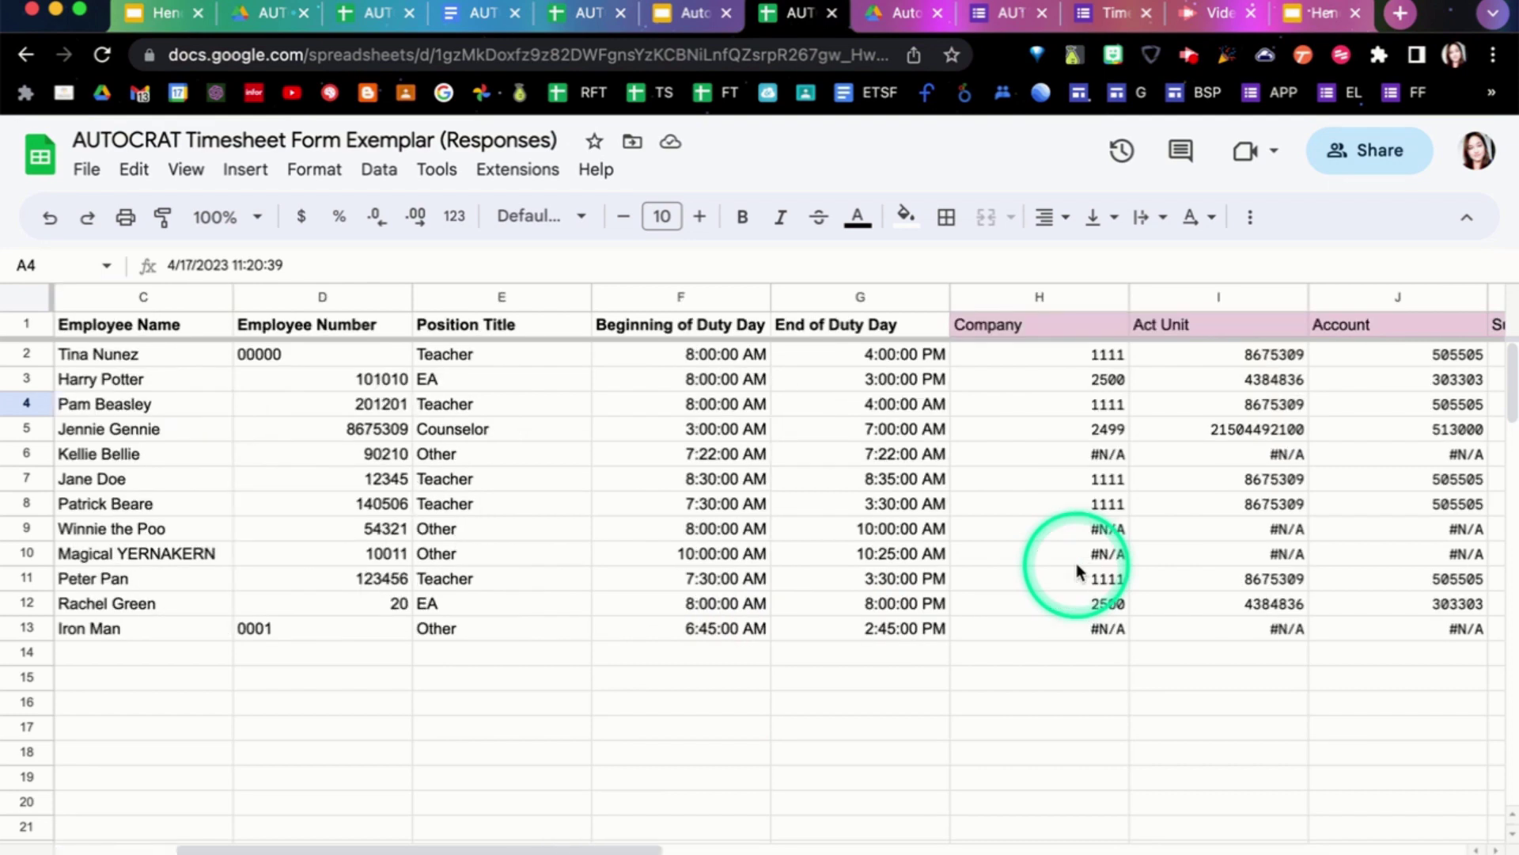
scroll(1077, 567, "right", 6)
scroll(1076, 562, "right", 10)
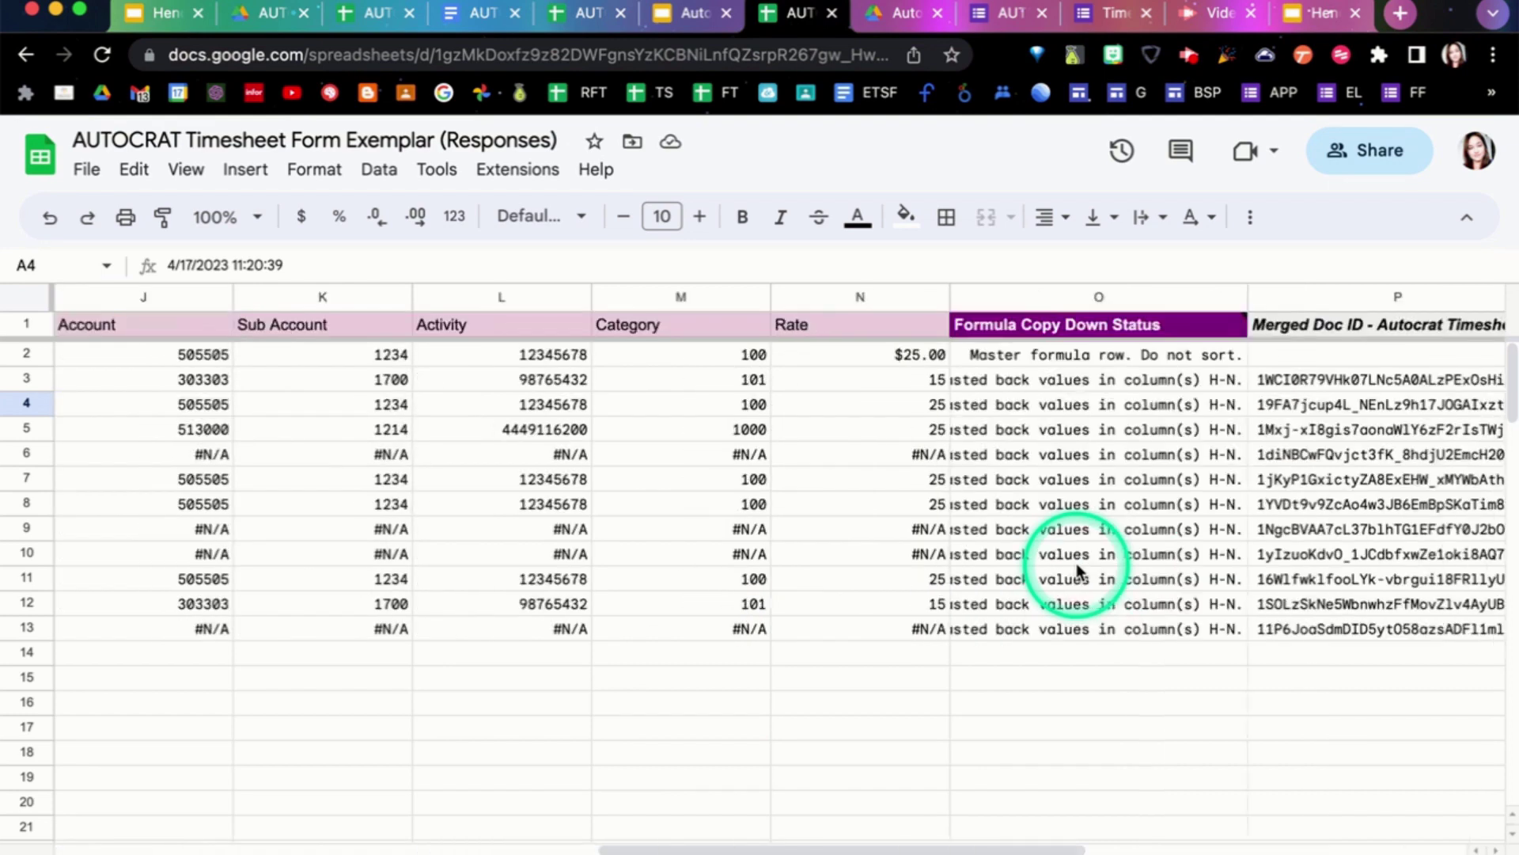
scroll(1077, 563, "down", 1)
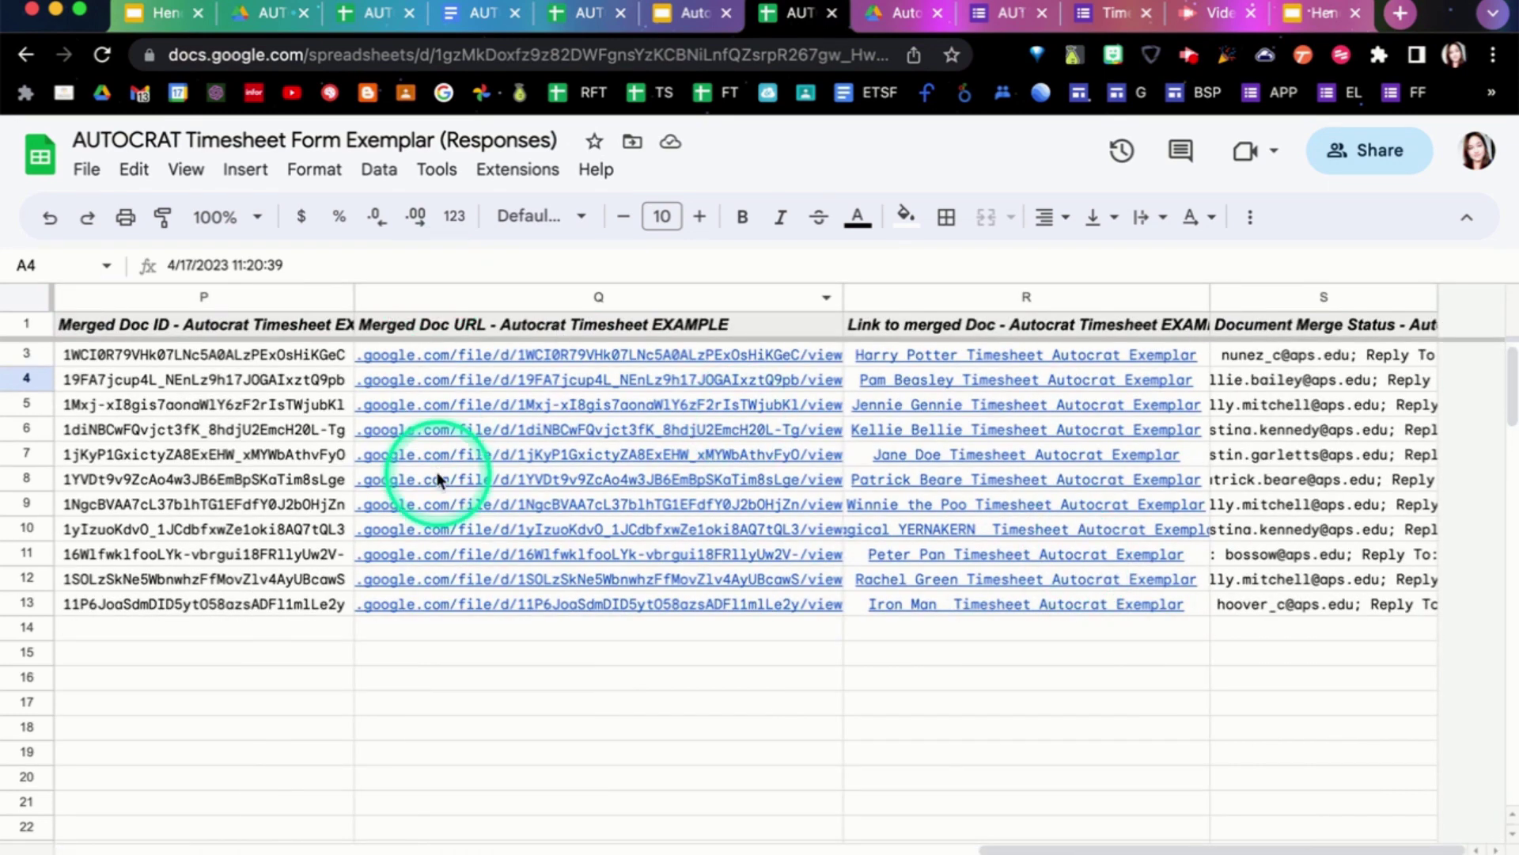
scroll(443, 467, "up", 1)
mouse_move(633, 402)
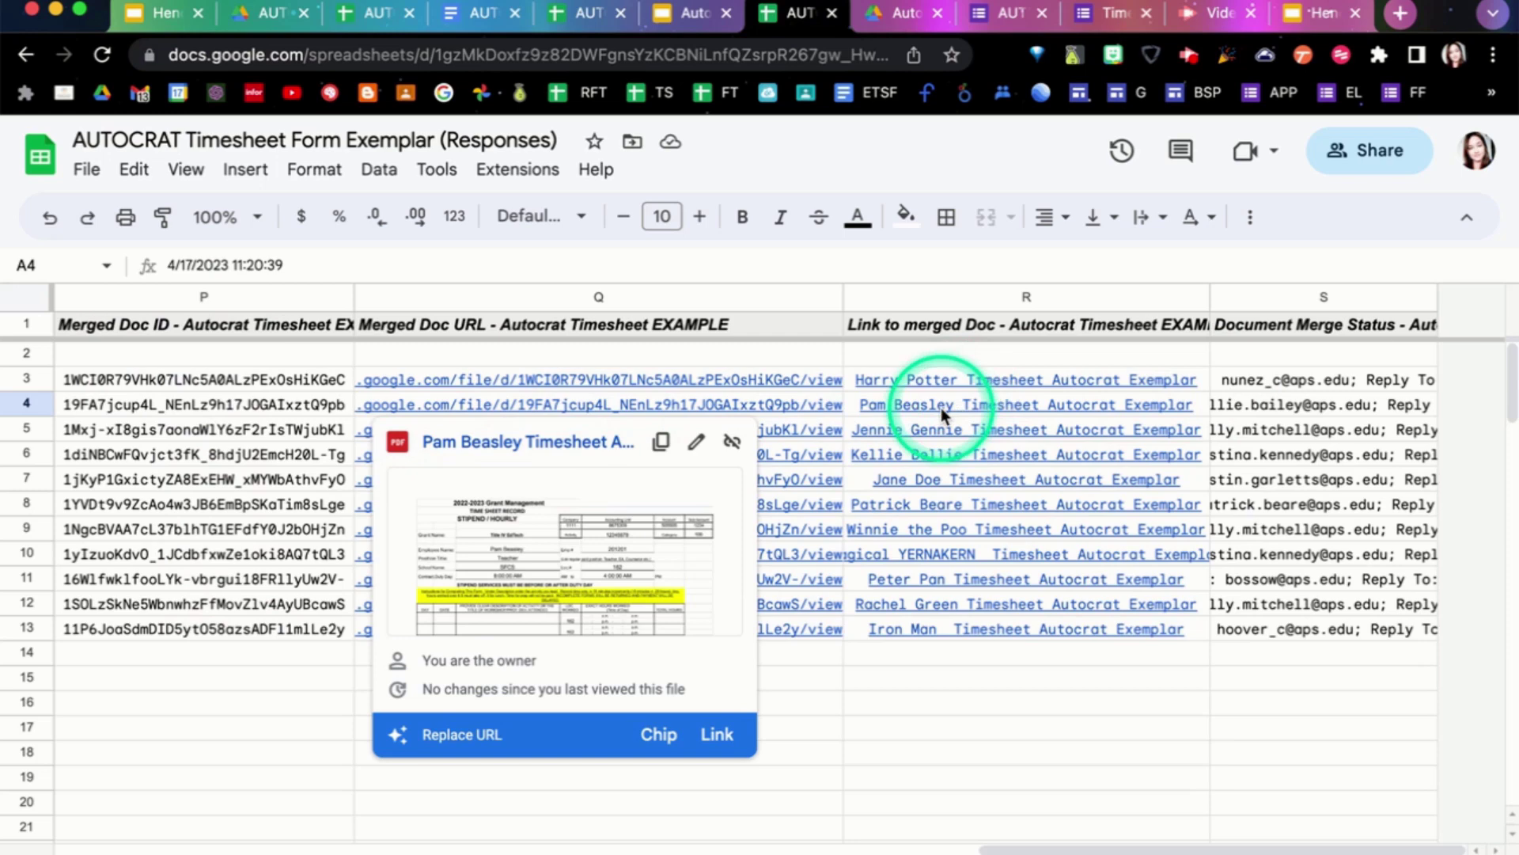
mouse_move(941, 429)
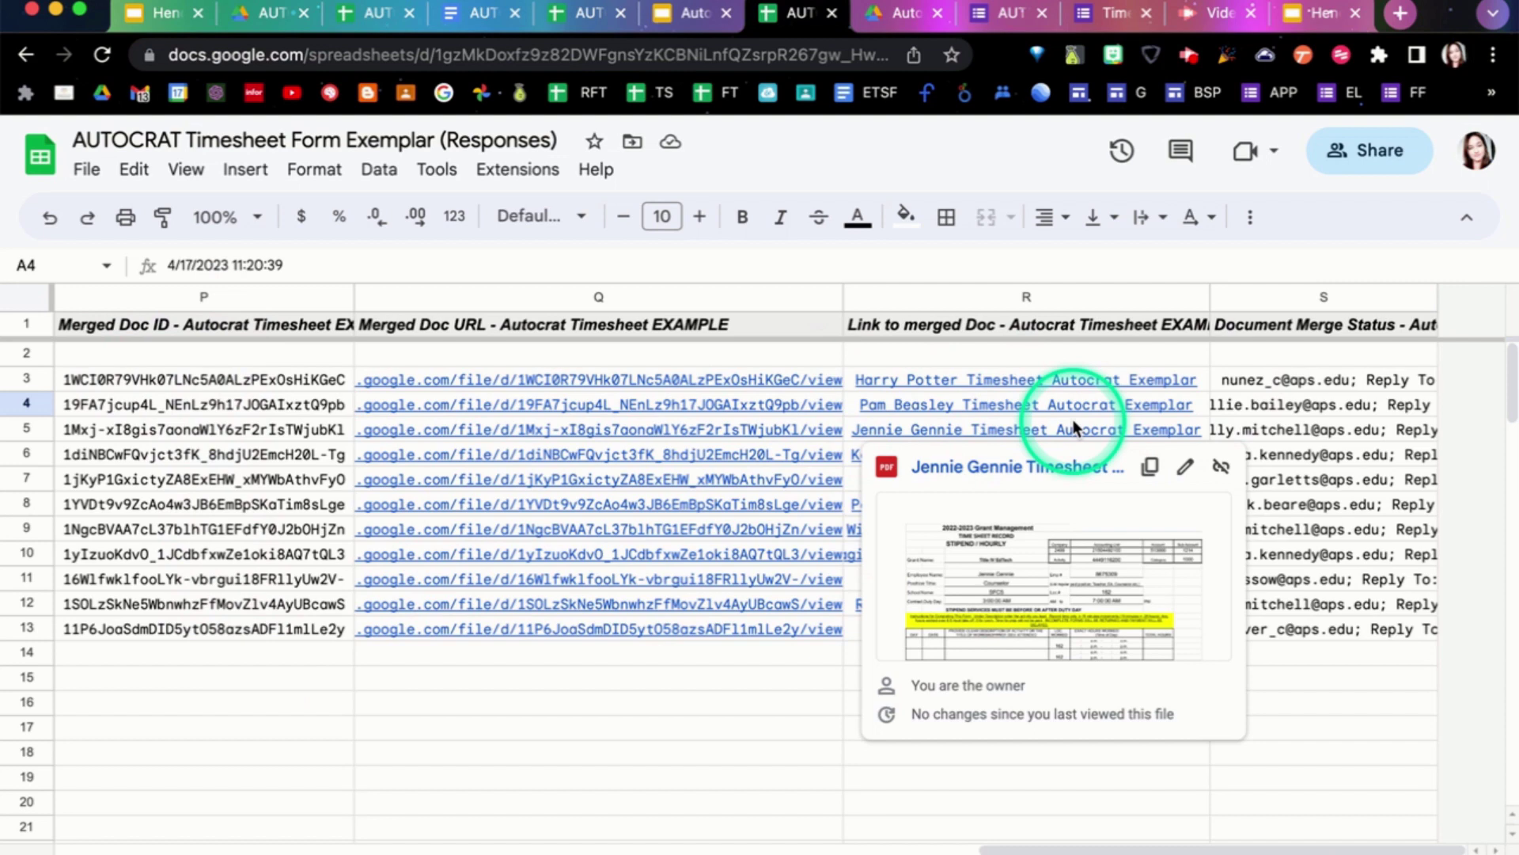
Step: Show the AUTOCRAT TRY IT MY DRIVE folder holding the merged timesheet PDF
left_click(242, 21)
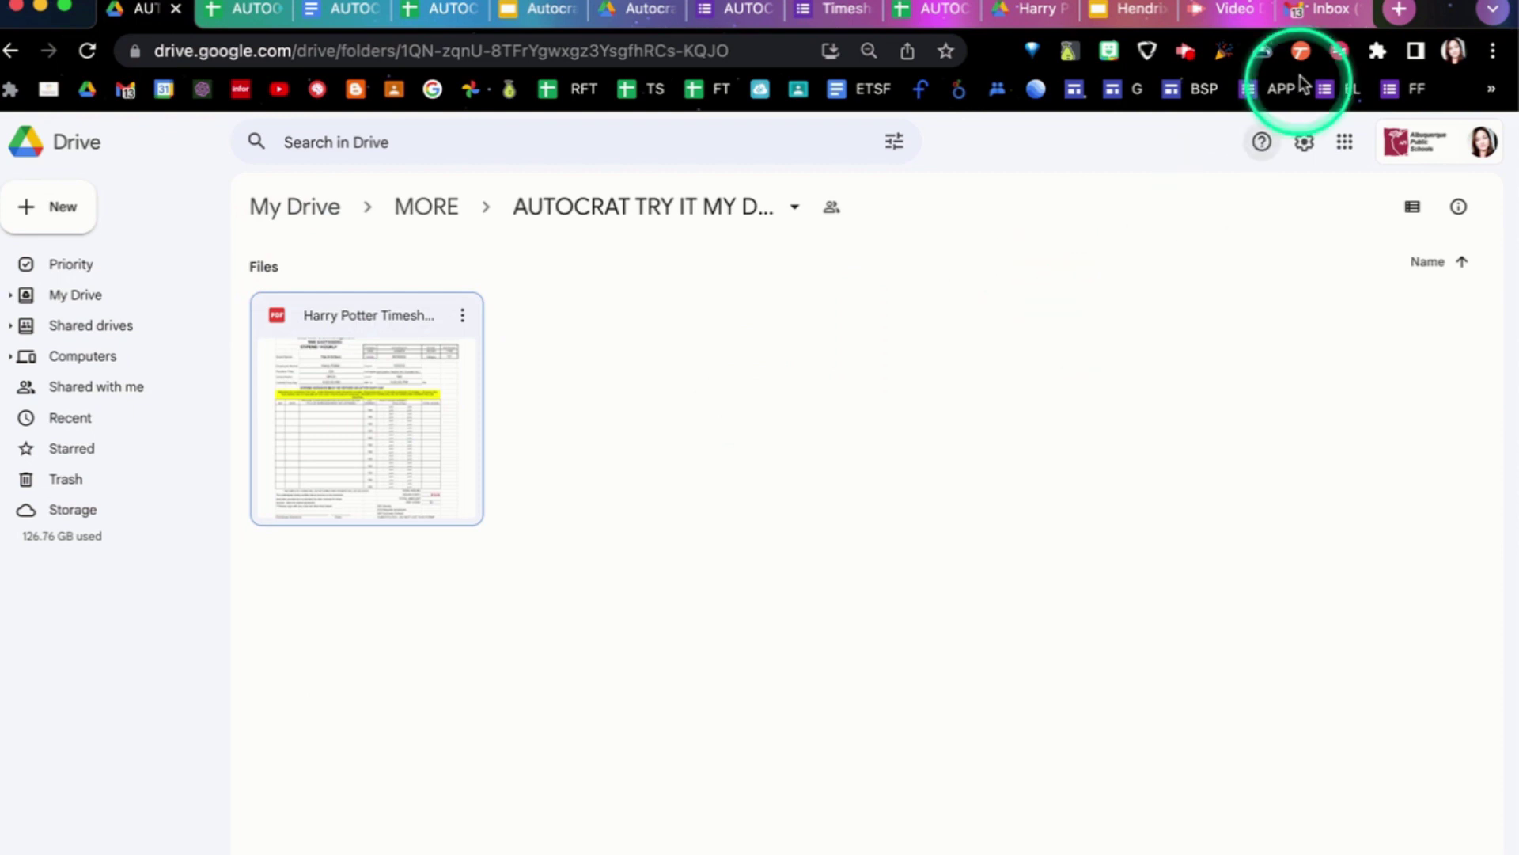
Step: In Gmail, open the Generated Time Sheet email and check its attached PDF timesheet
left_click(1319, 11)
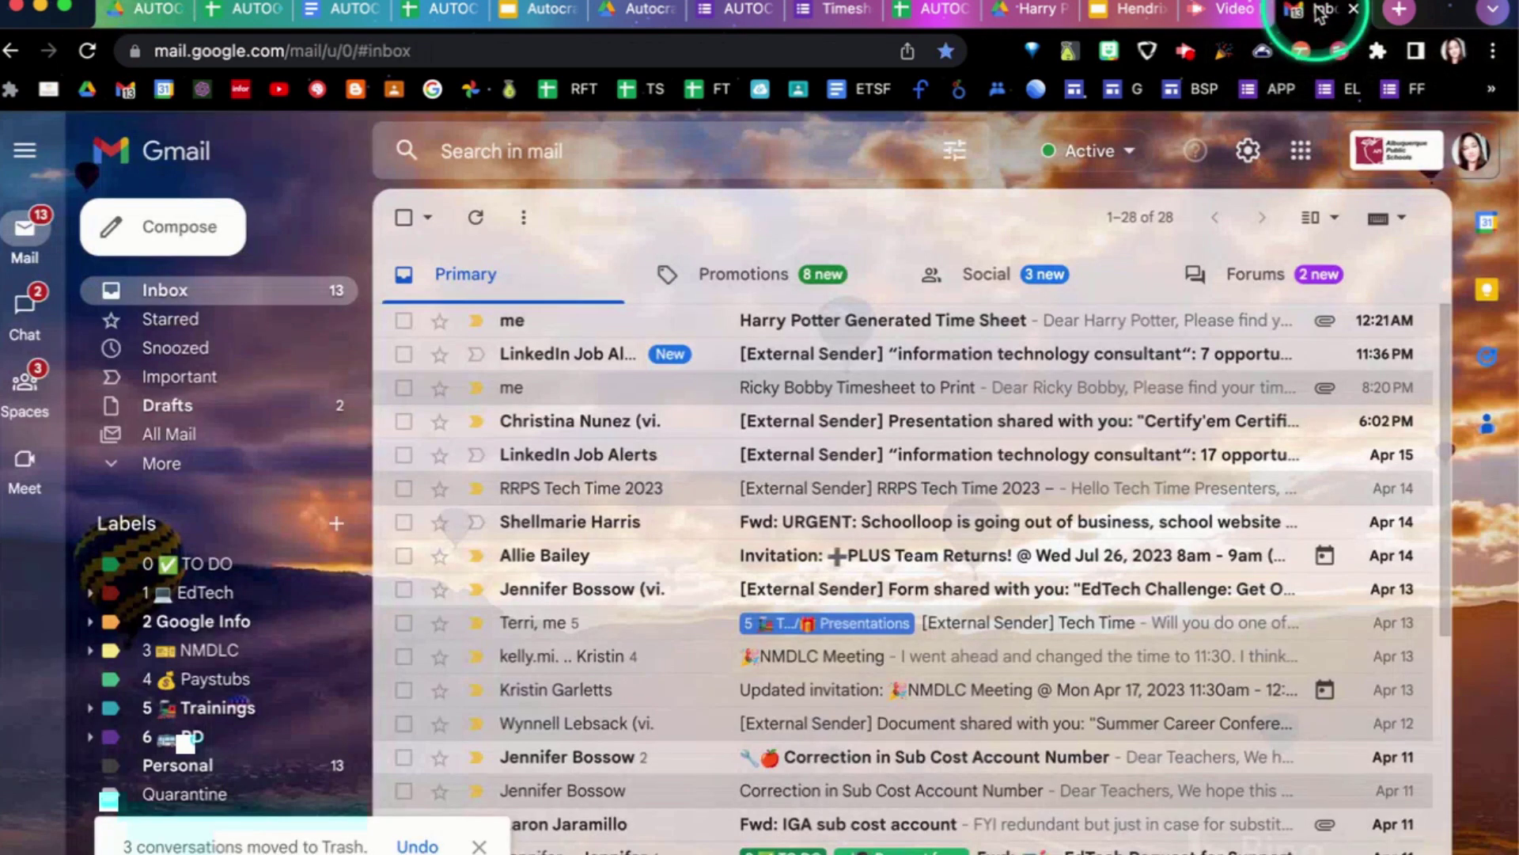
left_click(850, 331)
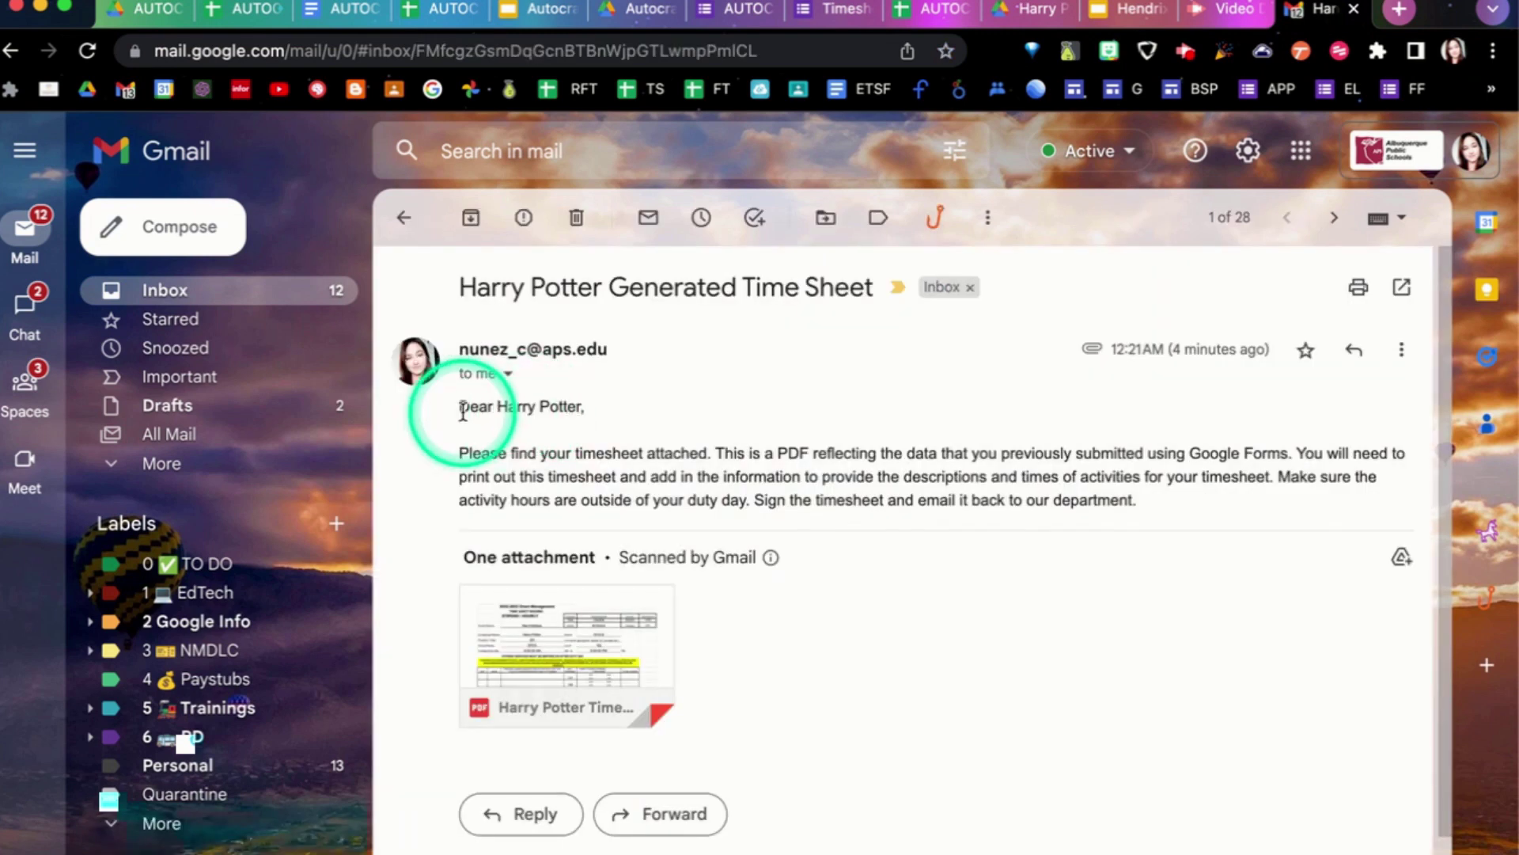
mouse_move(600, 659)
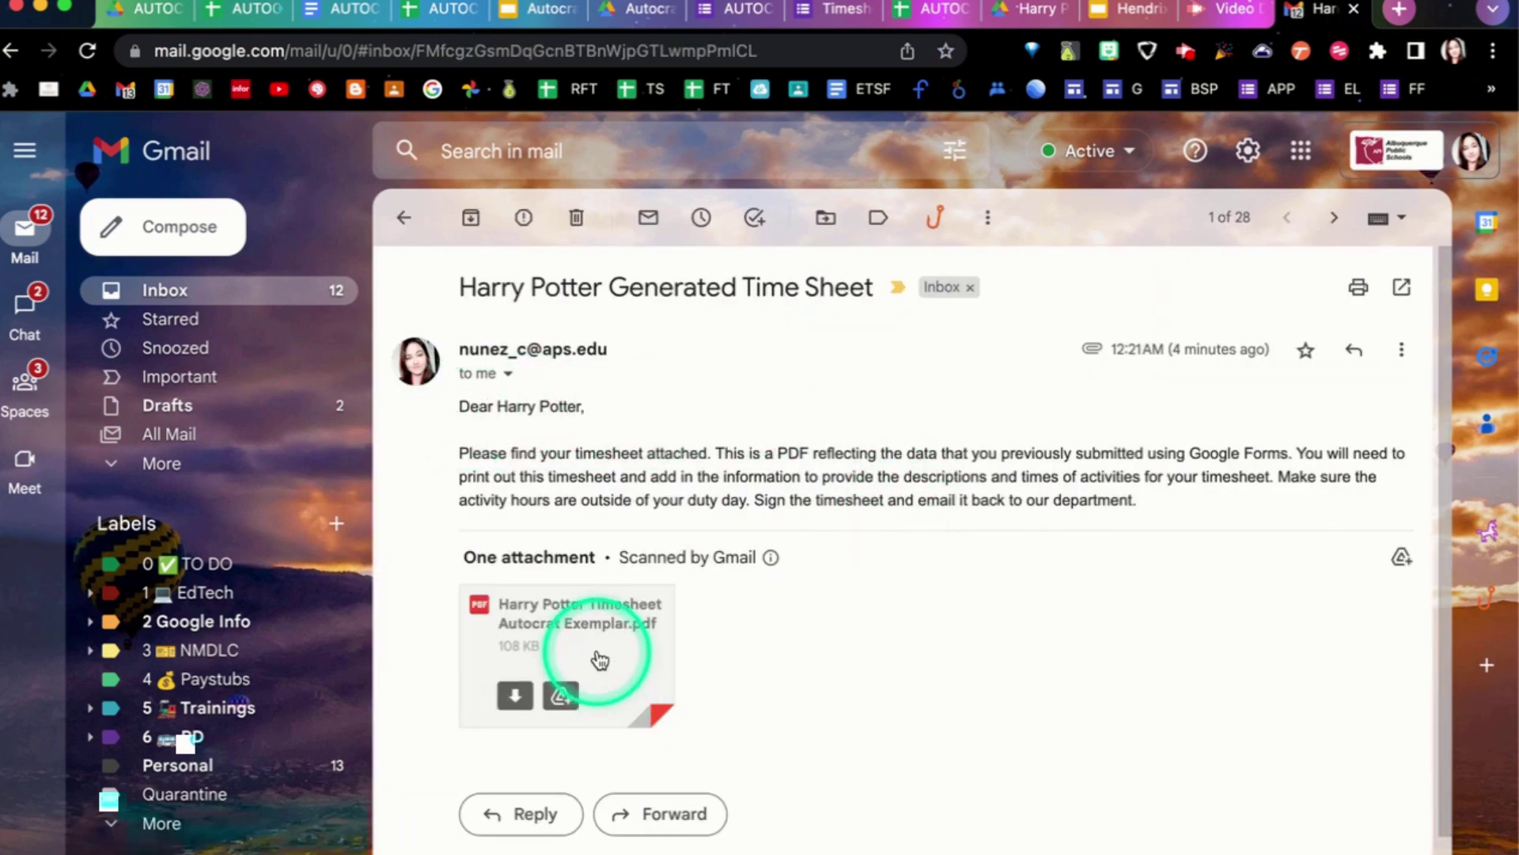